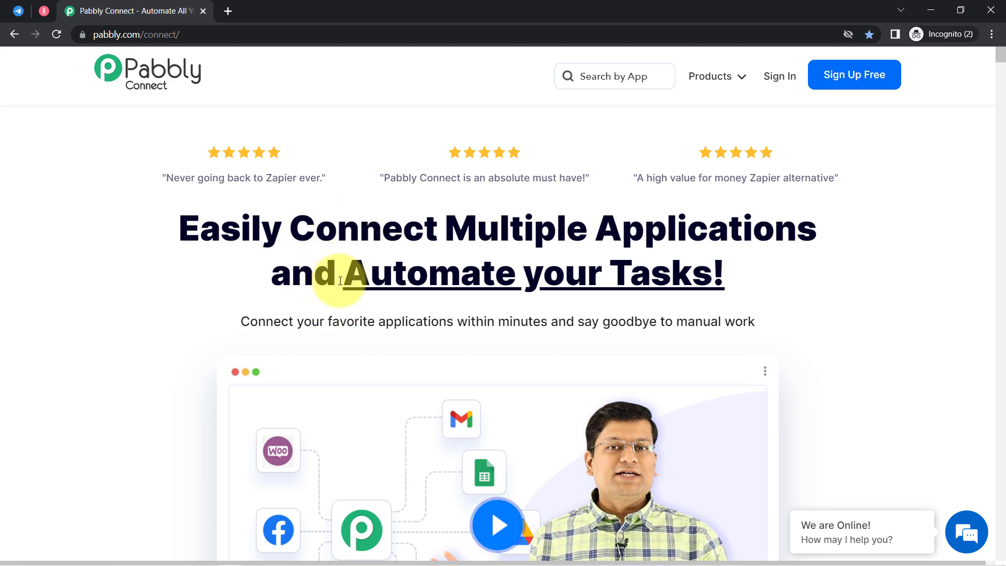
- Sign in to Pabbly, open Pabbly Connect from All Apps, and close the leftover Accounts page
{"action": "left_click_drag", "start_coordinate": [290, 233], "coordinate": [628, 271]}
{"action": "left_click_drag", "start_coordinate": [107, 35], "coordinate": [197, 35]}
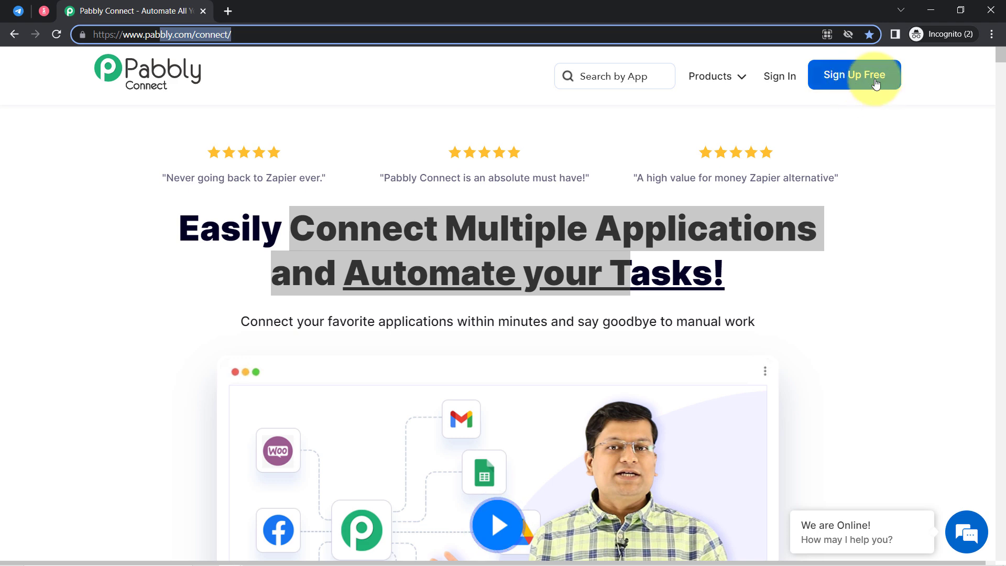
{"action": "left_click", "coordinate": [778, 78]}
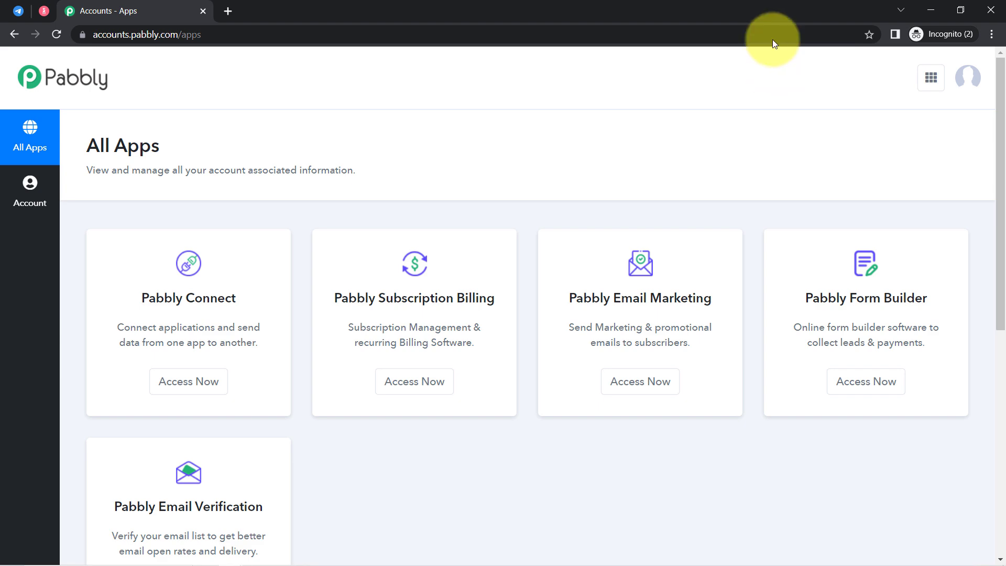
{"action": "left_click", "coordinate": [178, 390]}
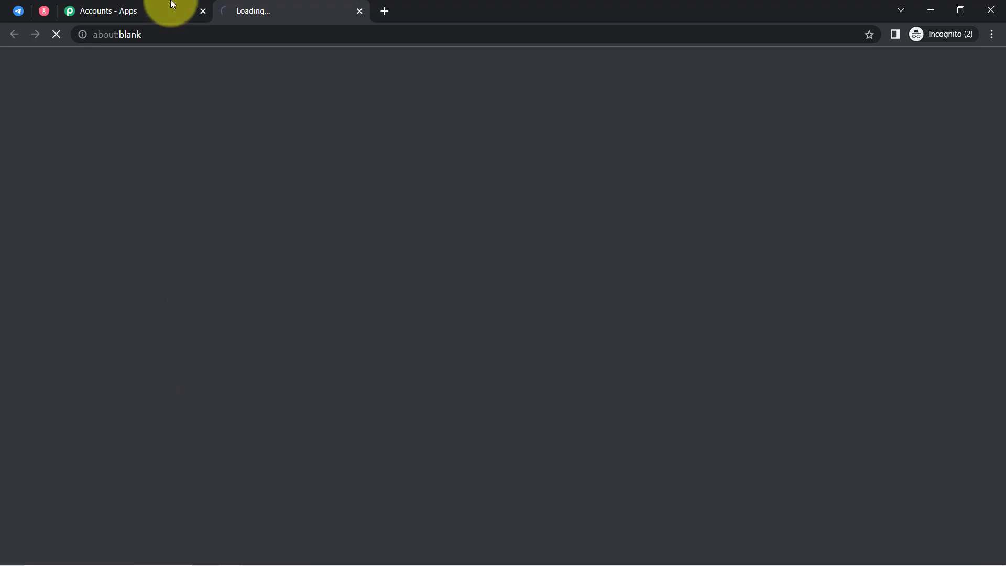
{"action": "left_click", "coordinate": [202, 11]}
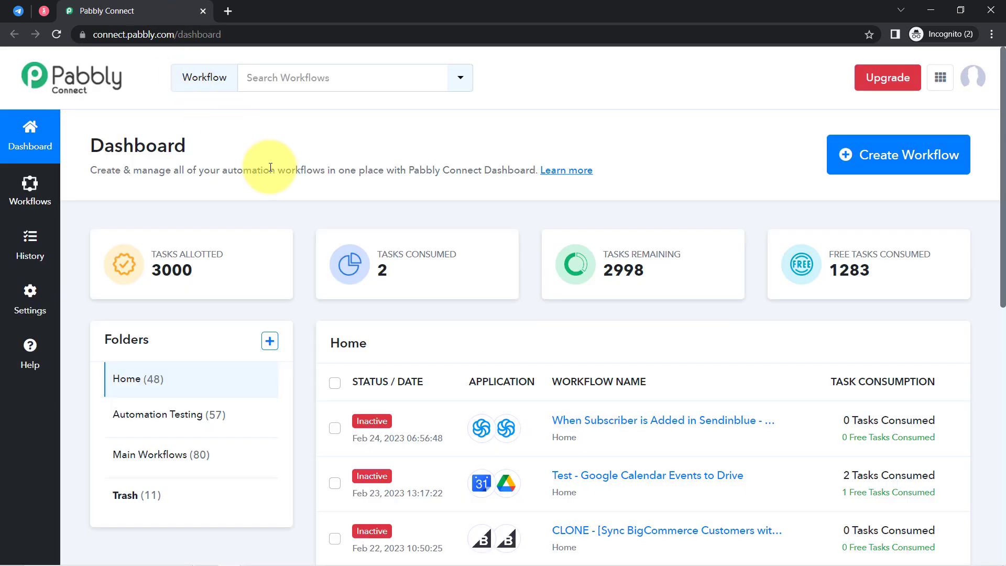
- Create a new workflow named "Sync Telegram Chat Messages with Supernotes"
{"action": "left_click_drag", "start_coordinate": [115, 147], "coordinate": [212, 163]}
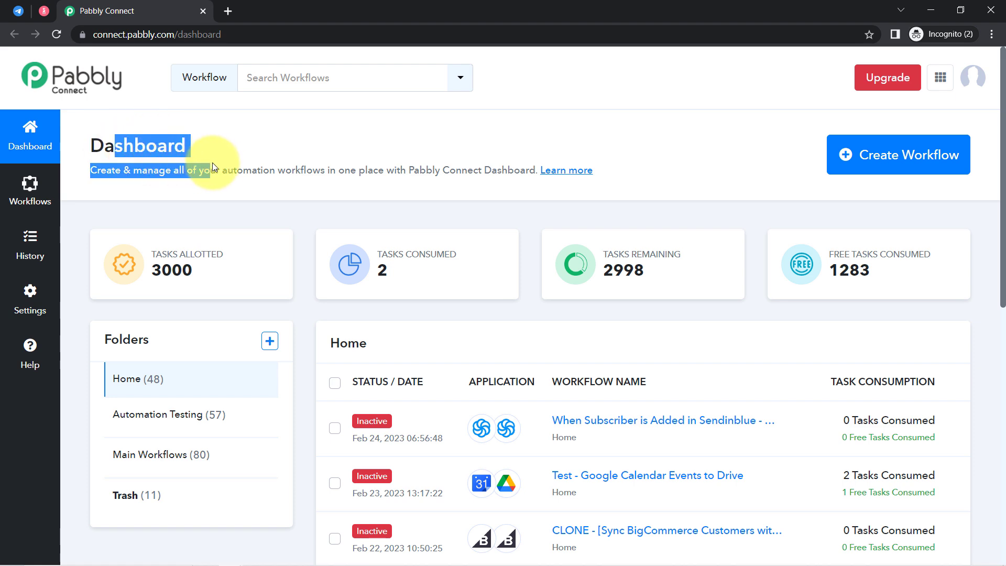
{"action": "left_click", "coordinate": [902, 160]}
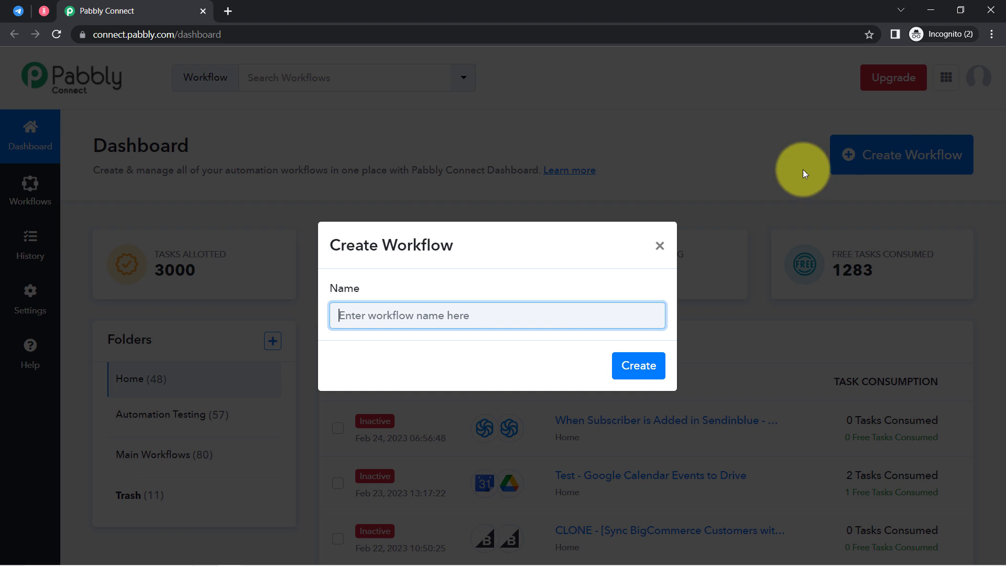
{"action": "double_click", "coordinate": [409, 247]}
{"action": "left_click", "coordinate": [377, 313]}
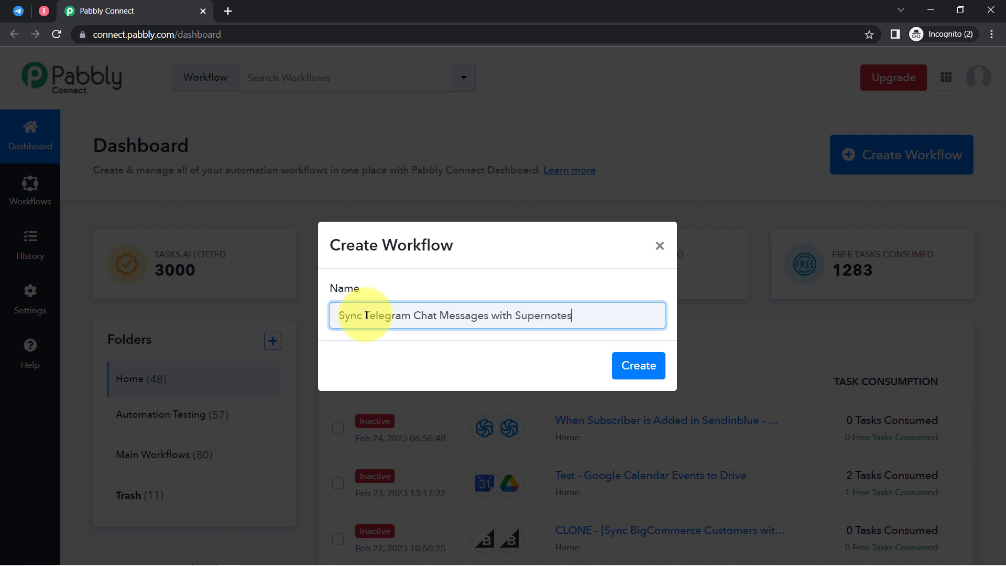
{"action": "key", "text": "Return"}
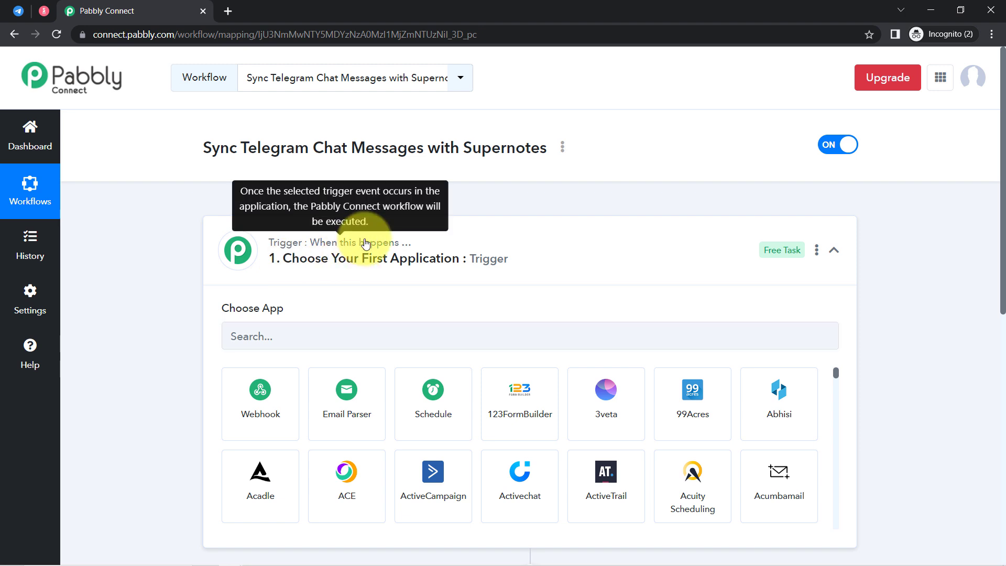
- Choose Telegram Bot as the workflow's trigger application
{"action": "left_click", "coordinate": [365, 242]}
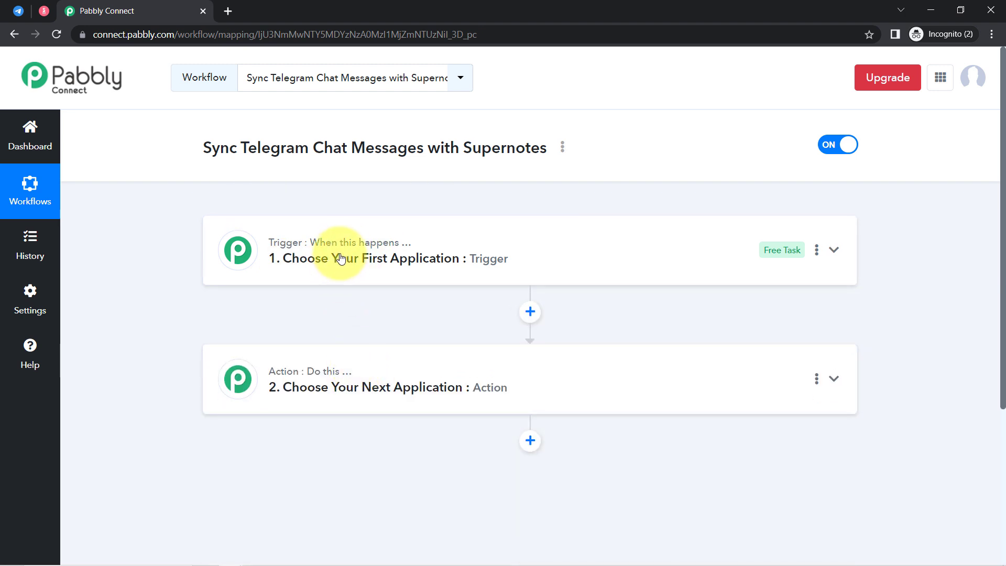
{"action": "mouse_move", "coordinate": [332, 373]}
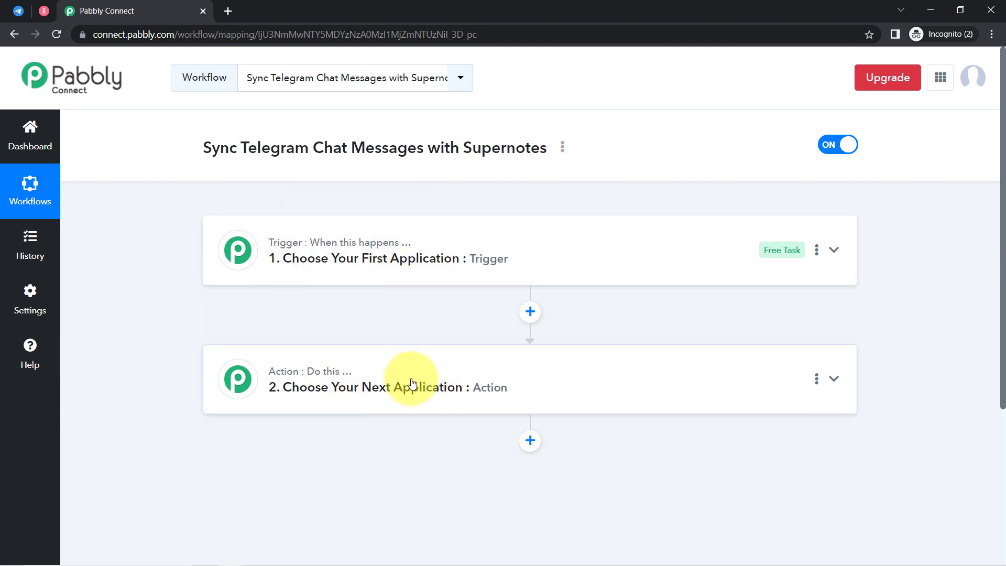
{"action": "left_click_drag", "start_coordinate": [247, 148], "coordinate": [471, 148]}
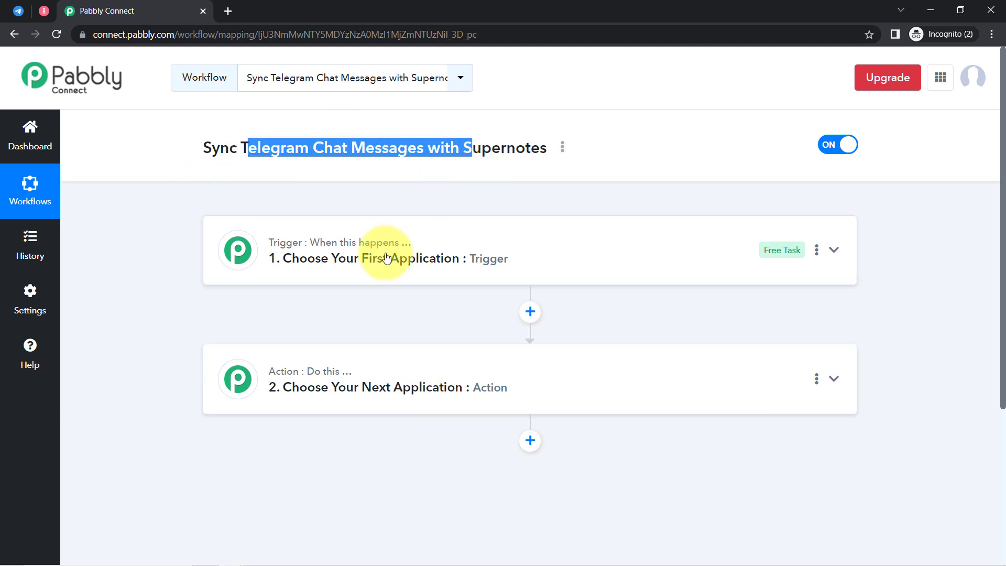
{"action": "mouse_move", "coordinate": [363, 227]}
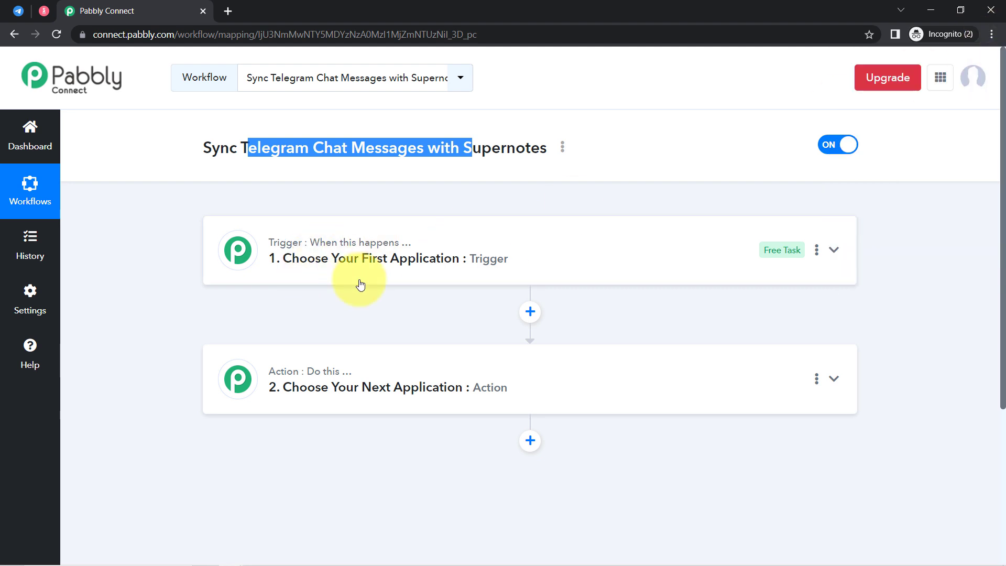
{"action": "left_click", "coordinate": [287, 336]}
{"action": "left_click", "coordinate": [254, 337]}
{"action": "type", "text": "teleg"}
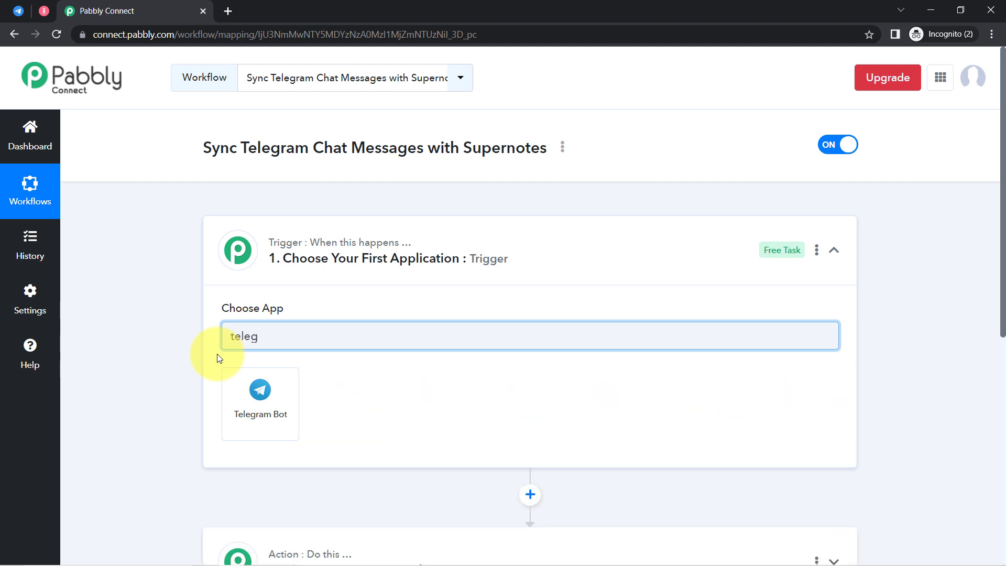
{"action": "left_click", "coordinate": [241, 392]}
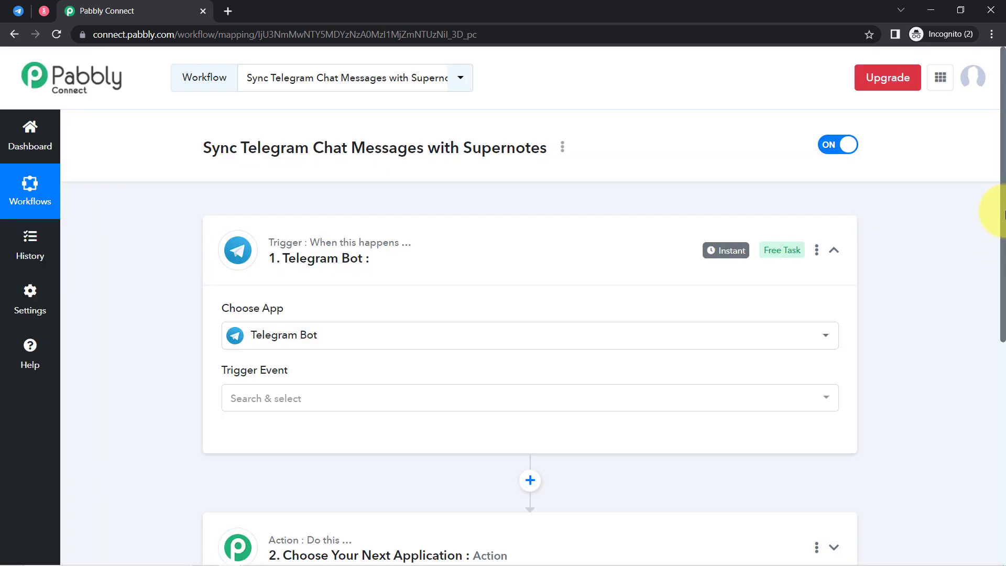
- Choose Supernotes as the workflow's action application
{"action": "scroll", "coordinate": [990, 241], "scroll_direction": "down", "scroll_amount": 4}
{"action": "left_click", "coordinate": [272, 373]}
{"action": "left_click", "coordinate": [242, 434]}
{"action": "type", "text": "super"}
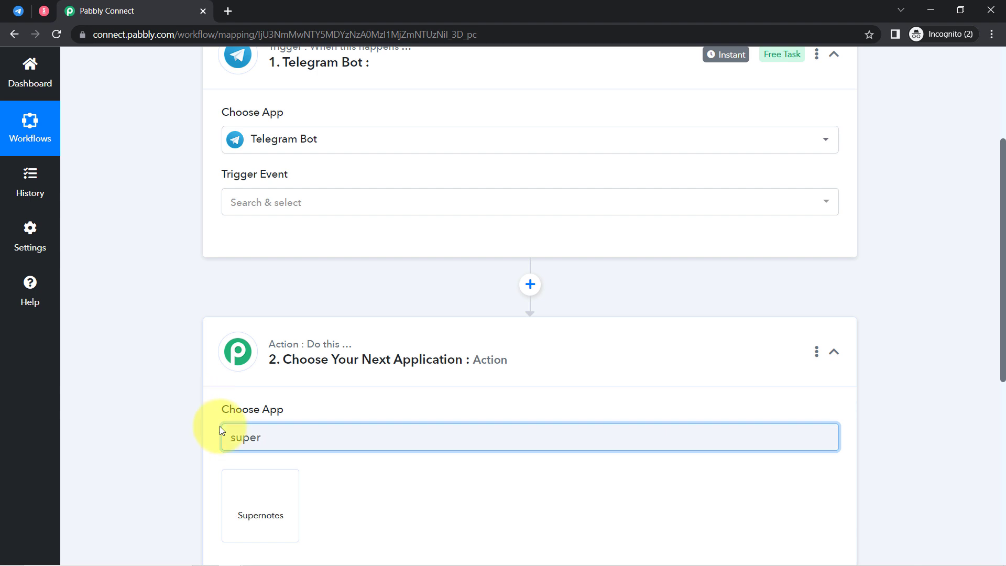
{"action": "left_click", "coordinate": [245, 487]}
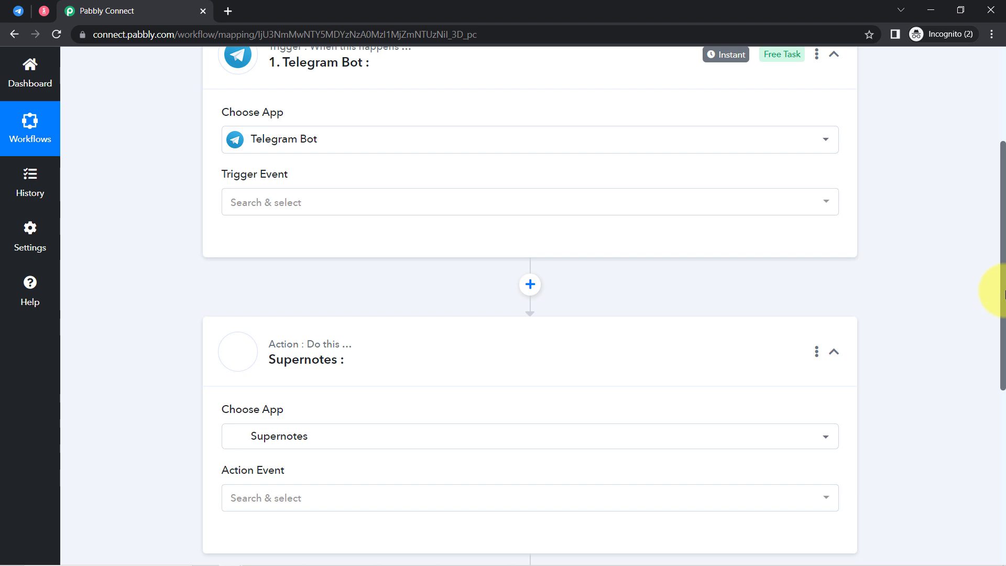
- Set the Telegram Bot trigger event to Set Webhook / Watch Updates
{"action": "scroll", "coordinate": [992, 230], "scroll_direction": "up", "scroll_amount": 4}
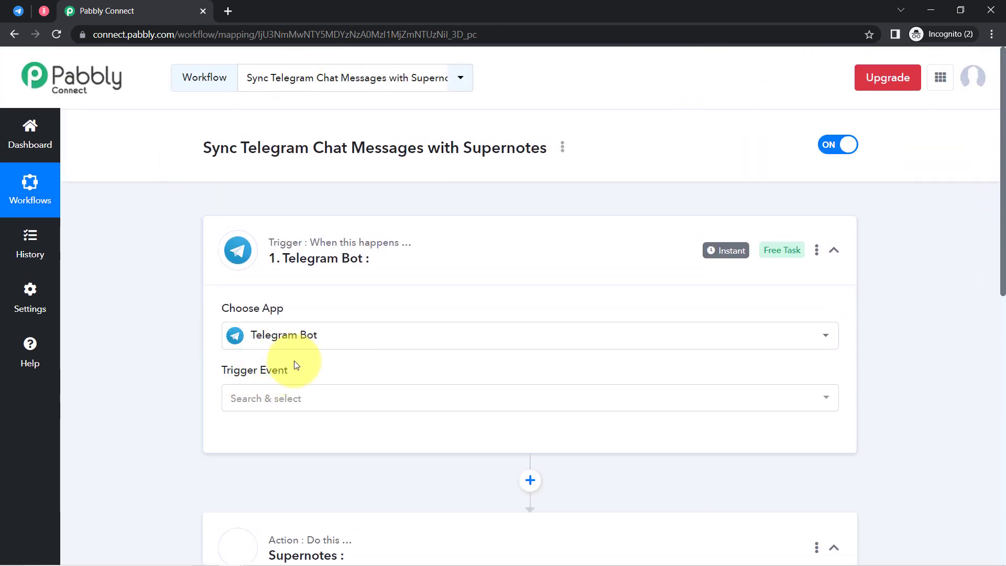
{"action": "left_click", "coordinate": [261, 396]}
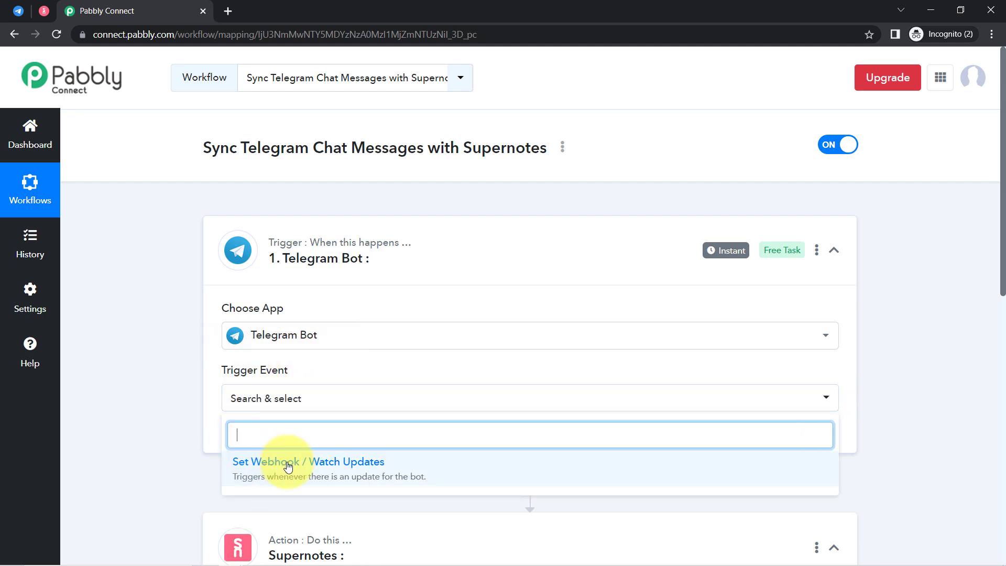
{"action": "left_click", "coordinate": [288, 465]}
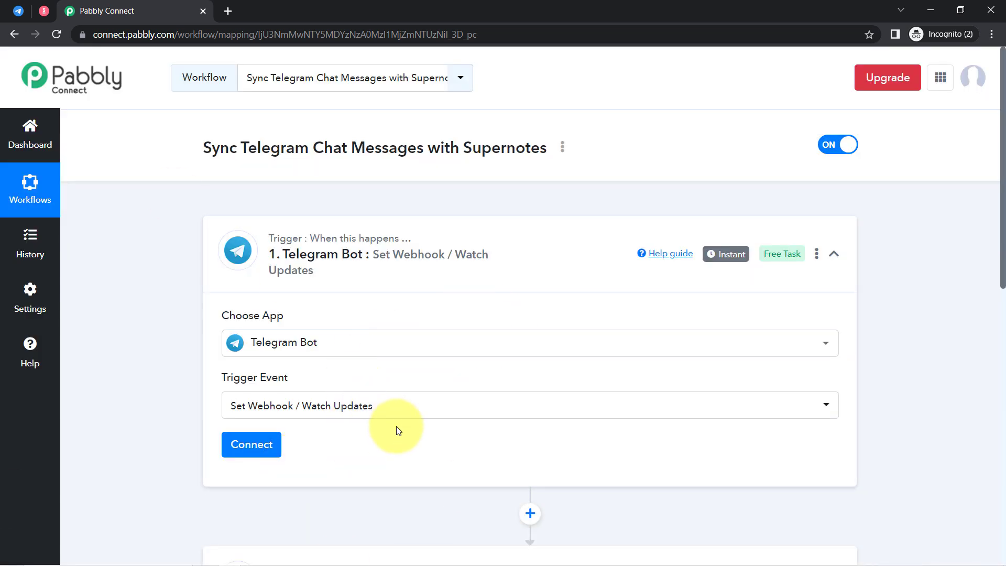
- Start adding a new Telegram Bot connection for the trigger and review the instructions for obtaining its token
{"action": "left_click", "coordinate": [258, 449]}
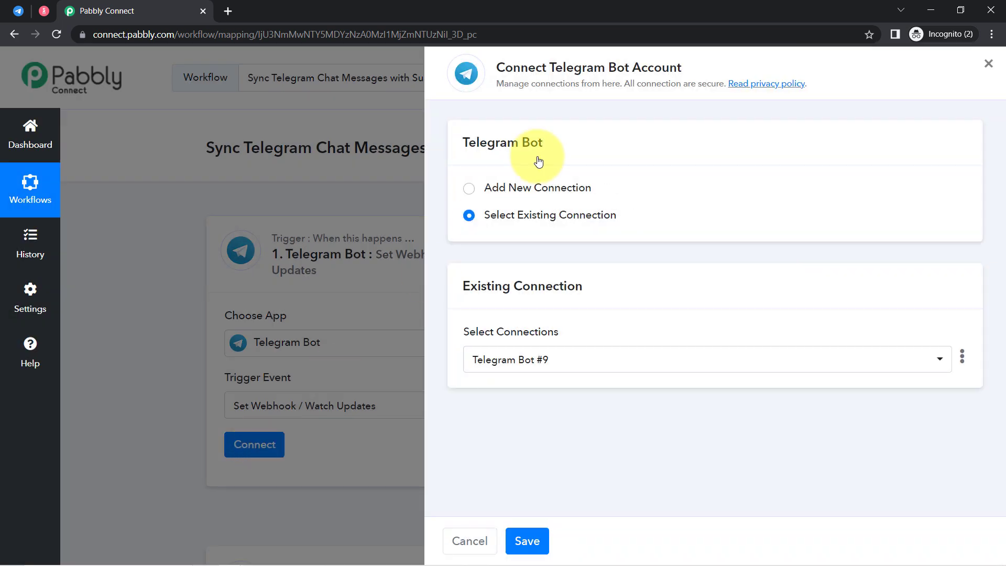
{"action": "left_click", "coordinate": [542, 185]}
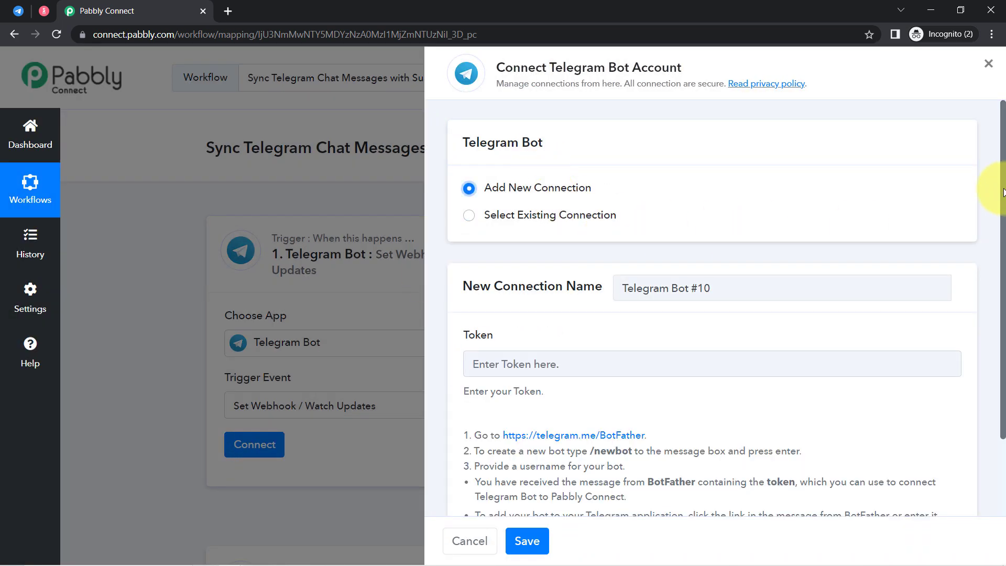
{"action": "scroll", "coordinate": [988, 220], "scroll_direction": "down", "scroll_amount": 2}
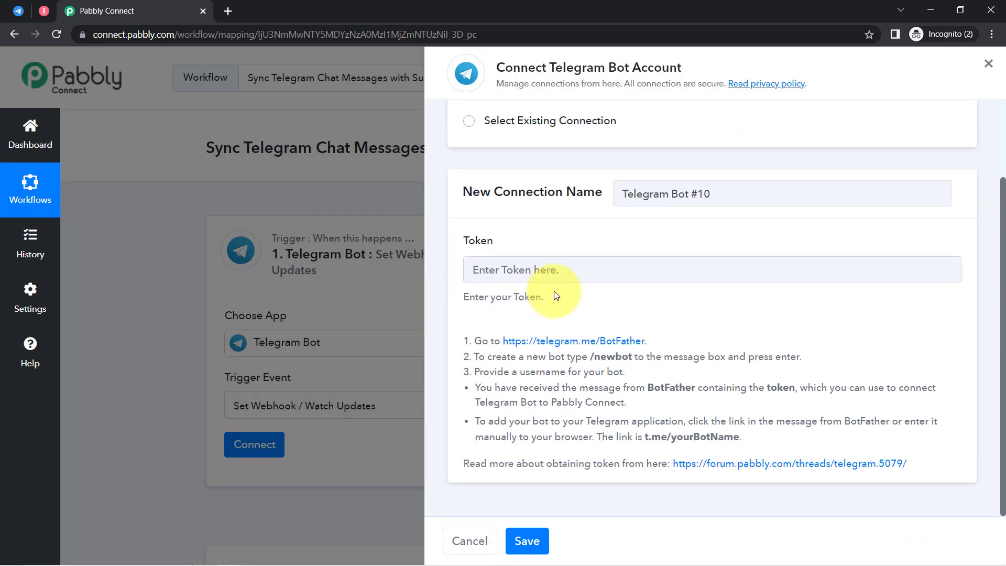
{"action": "left_click_drag", "start_coordinate": [478, 342], "coordinate": [637, 413]}
{"action": "left_click", "coordinate": [638, 412]}
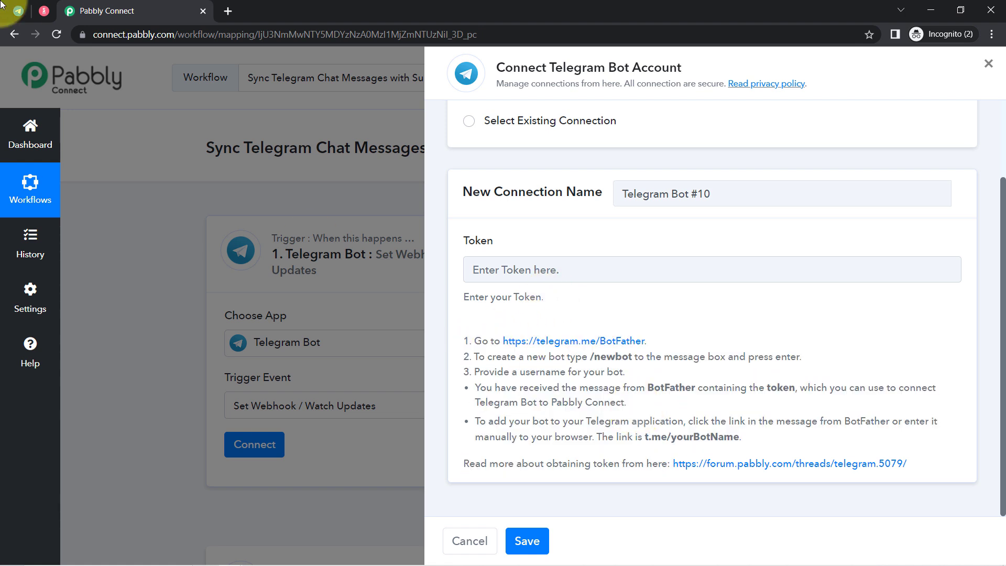
- Switch to Telegram Web, search for "bot" and open the BotFather chat
{"action": "left_click", "coordinate": [15, 8]}
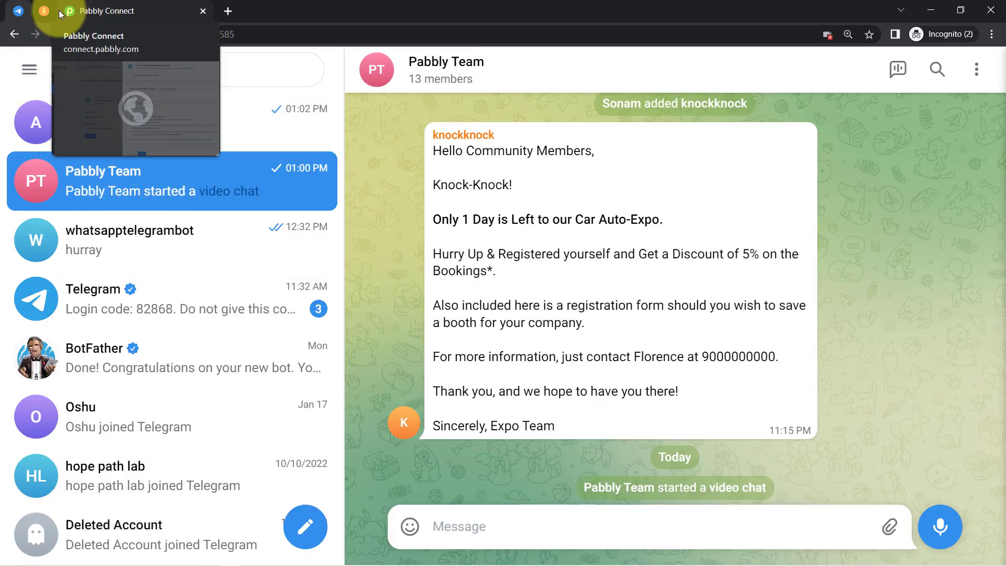
{"action": "left_click", "coordinate": [93, 69]}
{"action": "type", "text": "bot"}
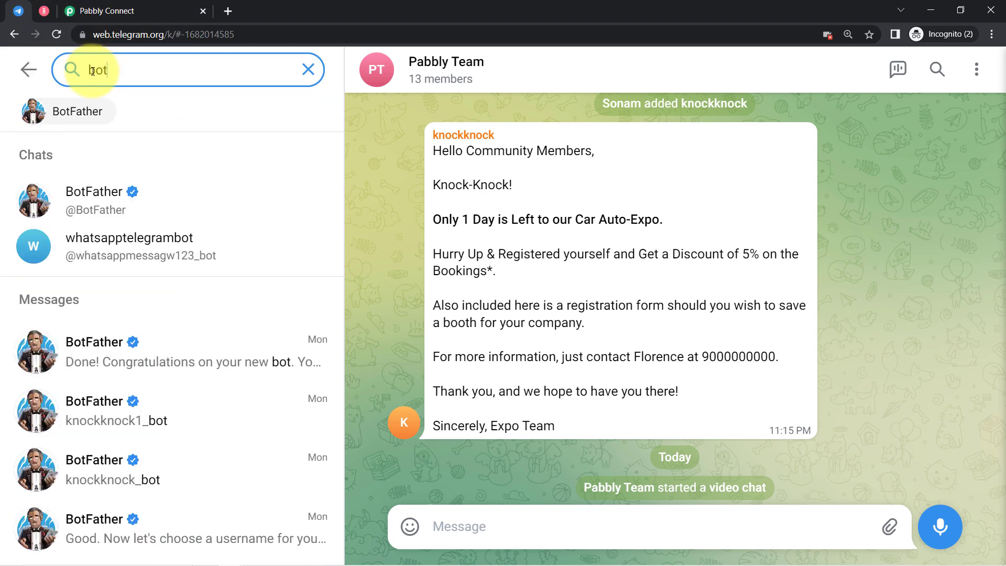
{"action": "left_click", "coordinate": [117, 201]}
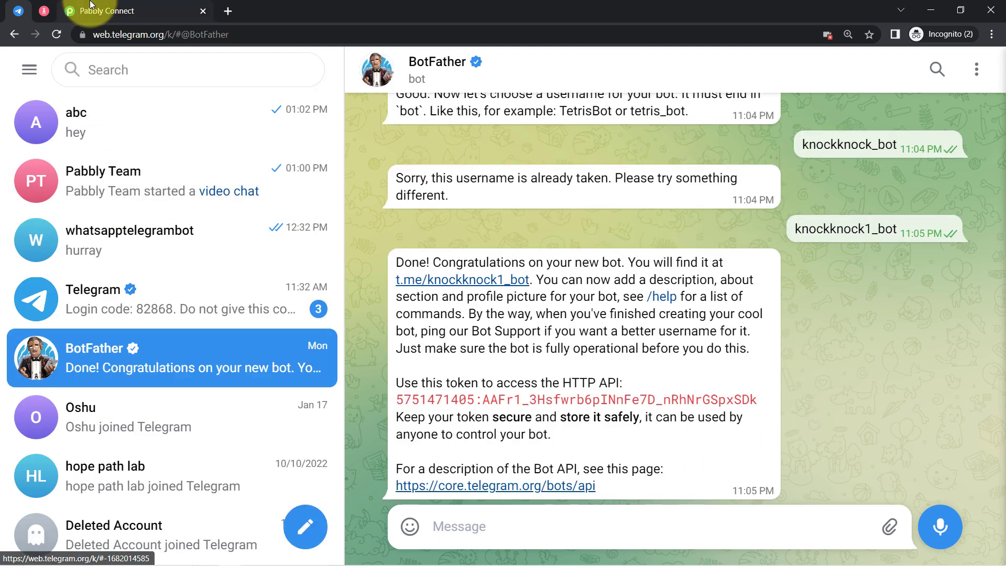
- Check the new-bot command in the Pabbly Connect instructions, then send /newbot to BotFather in Telegram
{"action": "left_click", "coordinate": [90, 5]}
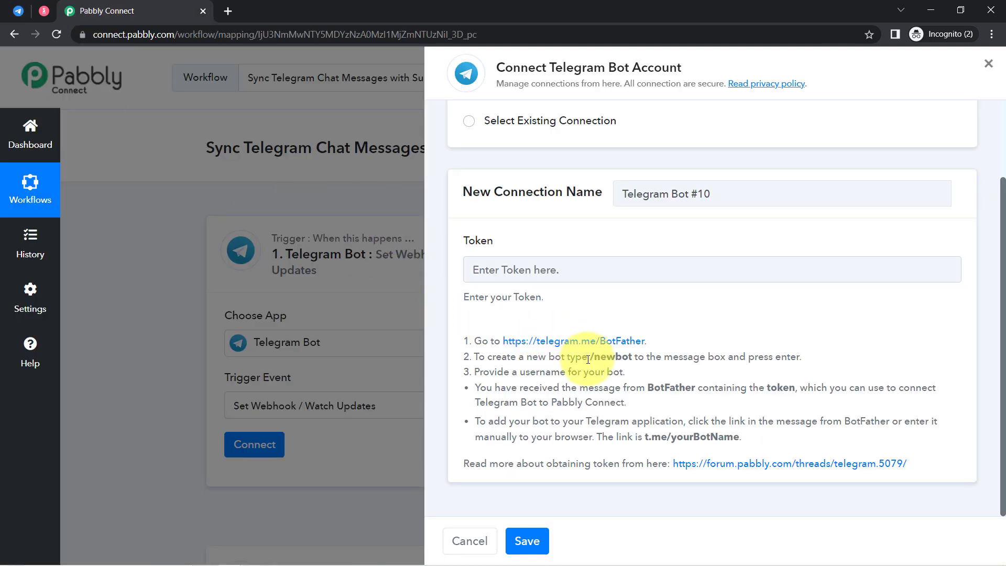
{"action": "left_click_drag", "start_coordinate": [591, 357], "coordinate": [622, 358]}
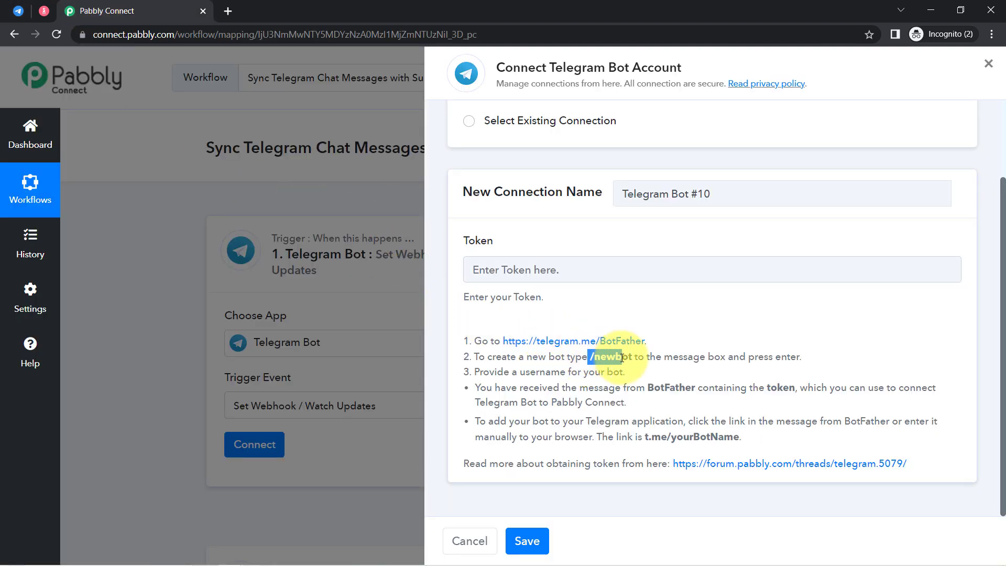
{"action": "left_click", "coordinate": [20, 12]}
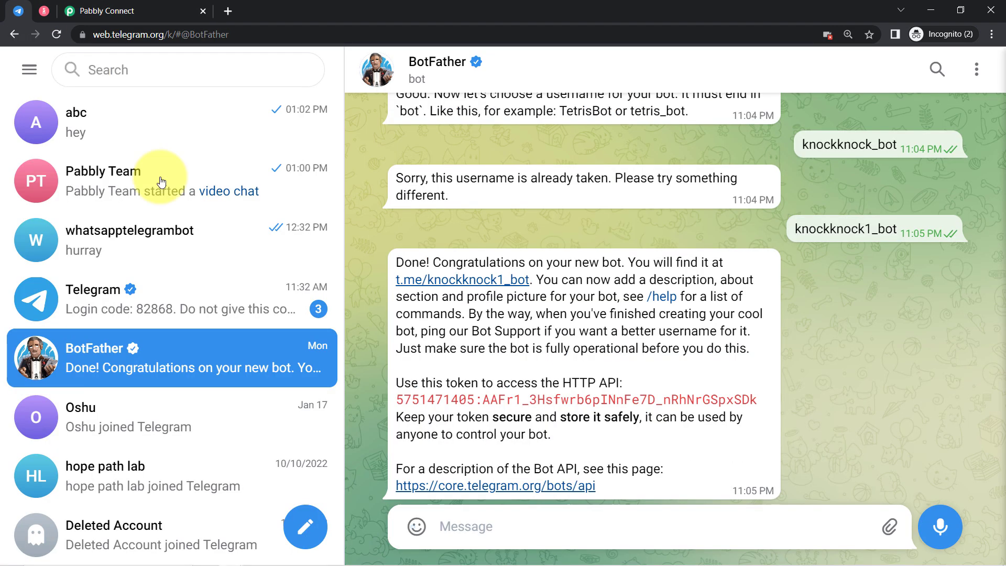
{"action": "left_click", "coordinate": [482, 525]}
{"action": "type", "text": "/newbot"}
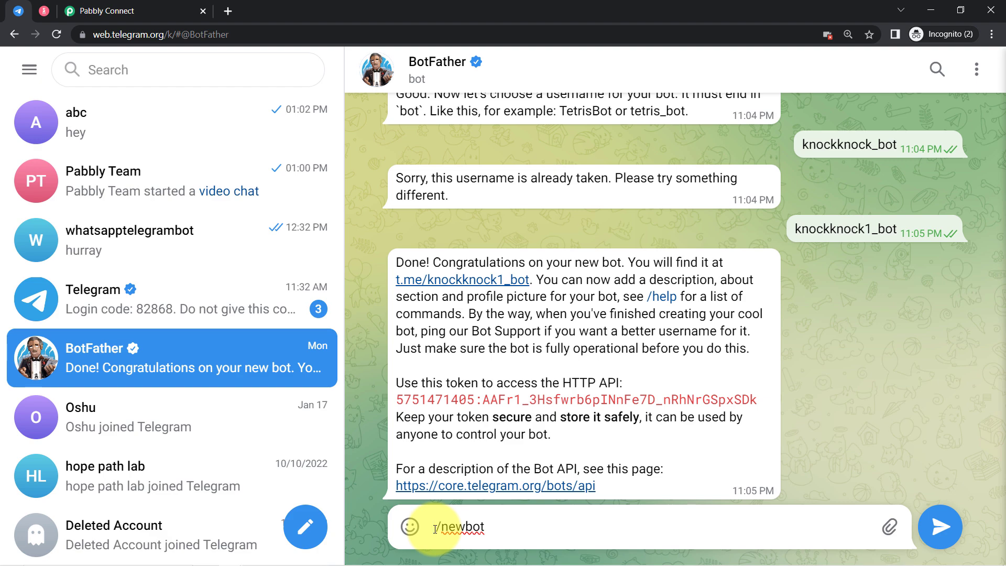
{"action": "key", "text": "Return"}
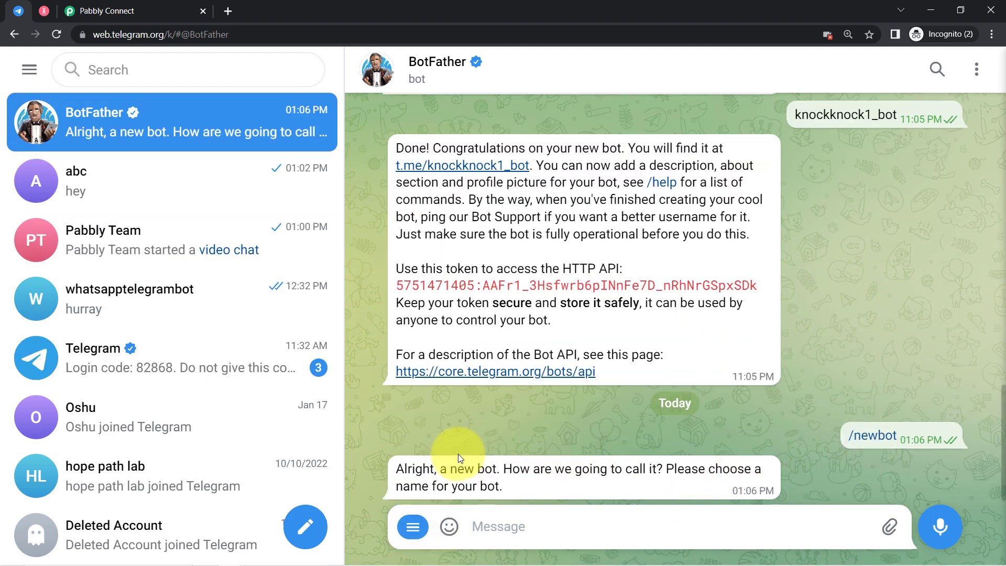
- Send BotFather the name ImportantMessage for the new bot and review the username requirements
{"action": "left_click_drag", "start_coordinate": [435, 469], "coordinate": [668, 465]}
{"action": "left_click", "coordinate": [679, 468]}
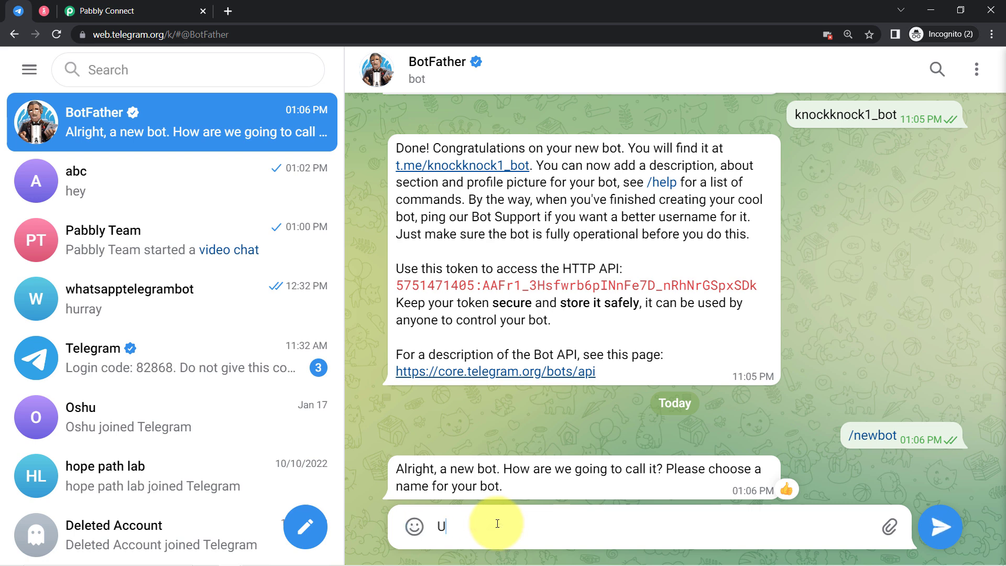
{"action": "type", "text": "Impo"}
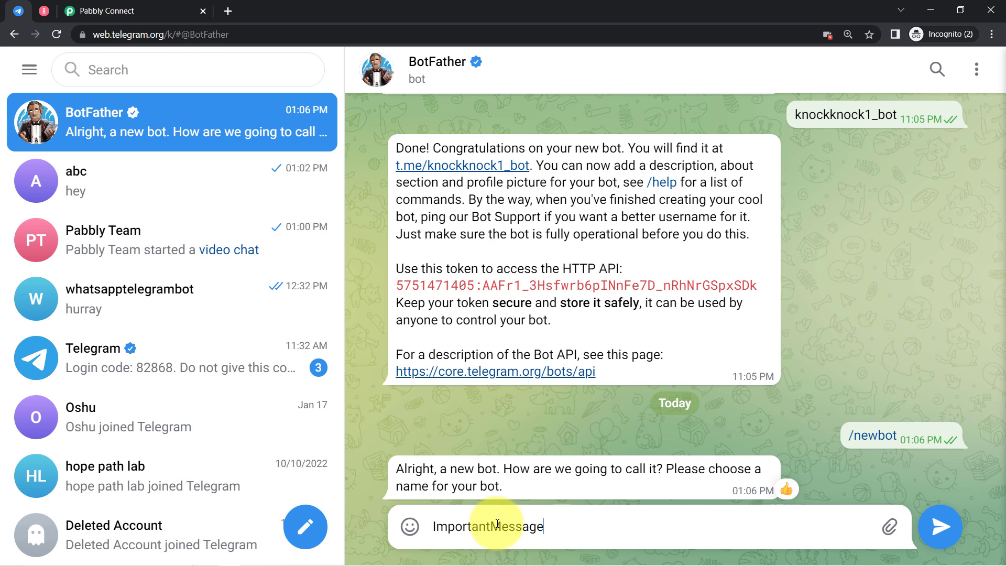
{"action": "type", "text": "rtantMessage"}
{"action": "key", "text": "Return"}
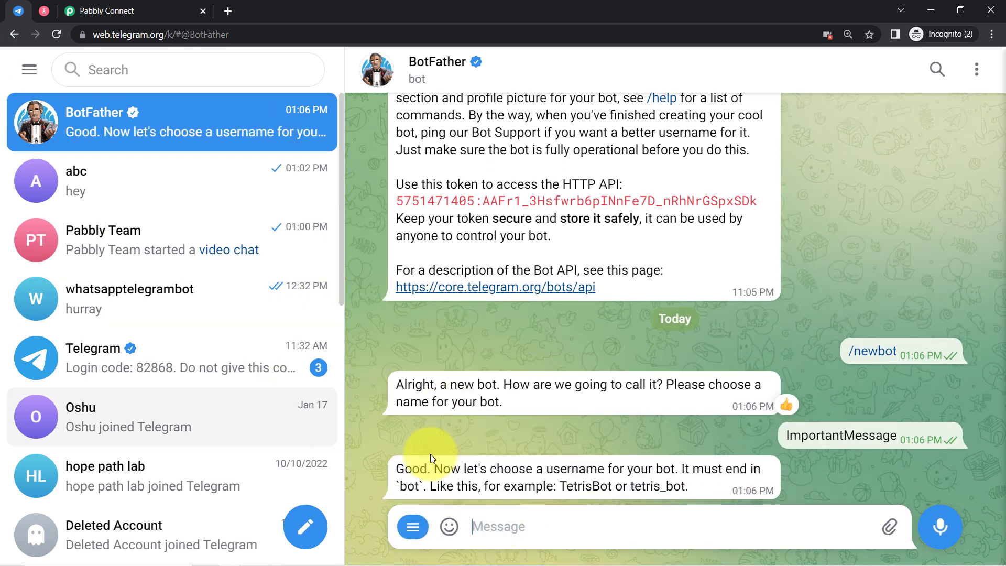
{"action": "left_click_drag", "start_coordinate": [472, 473], "coordinate": [654, 472]}
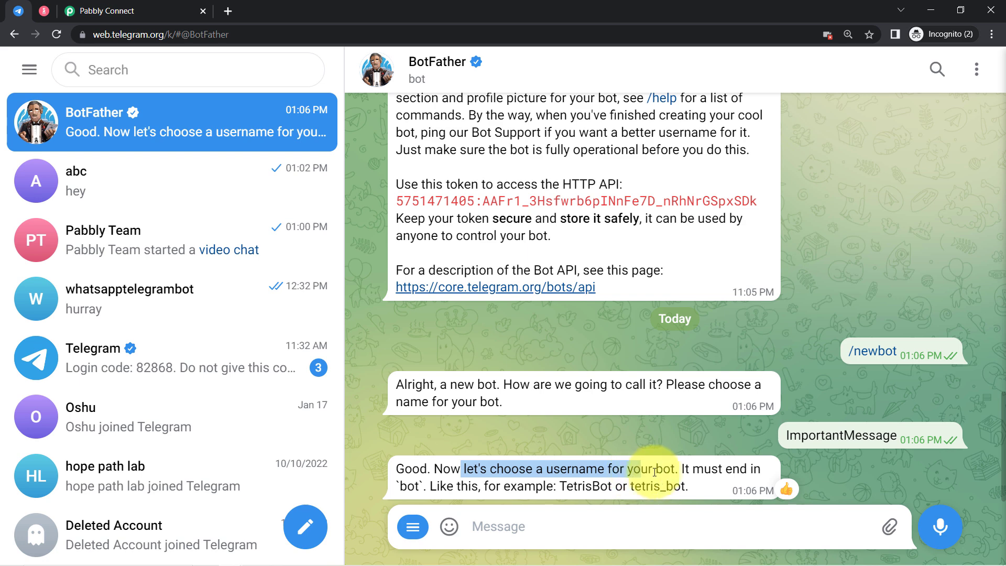
- Try to register the bot username ImportantMessage_bot with BotFather, reusing the bot's name from the chat
{"action": "left_click_drag", "start_coordinate": [808, 435], "coordinate": [830, 434]}
{"action": "double_click", "coordinate": [830, 434]}
{"action": "key", "text": "ctrl+c"}
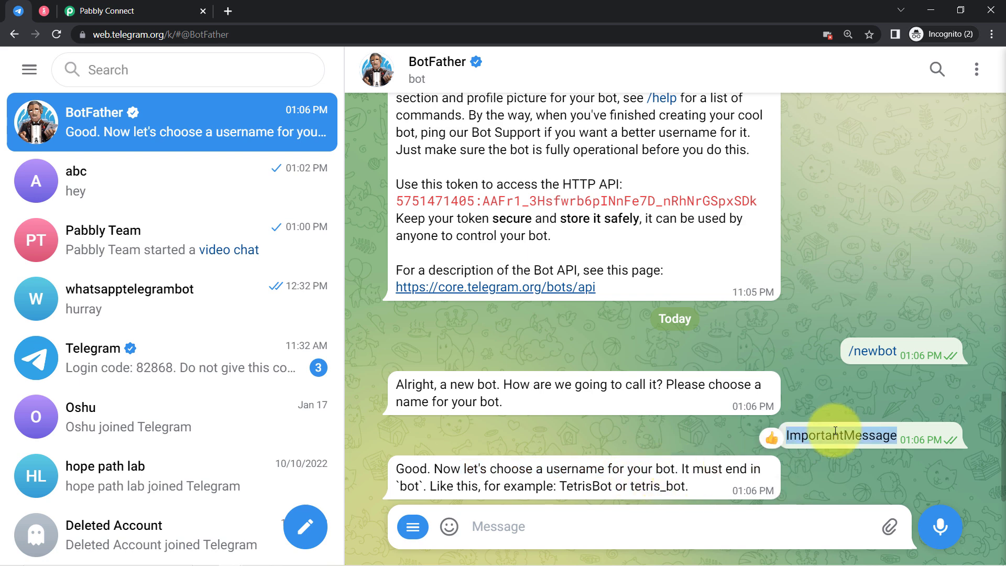
{"action": "left_click", "coordinate": [510, 518]}
{"action": "key", "text": "ctrl+v"}
{"action": "left_click_drag", "start_coordinate": [611, 486], "coordinate": [703, 485]}
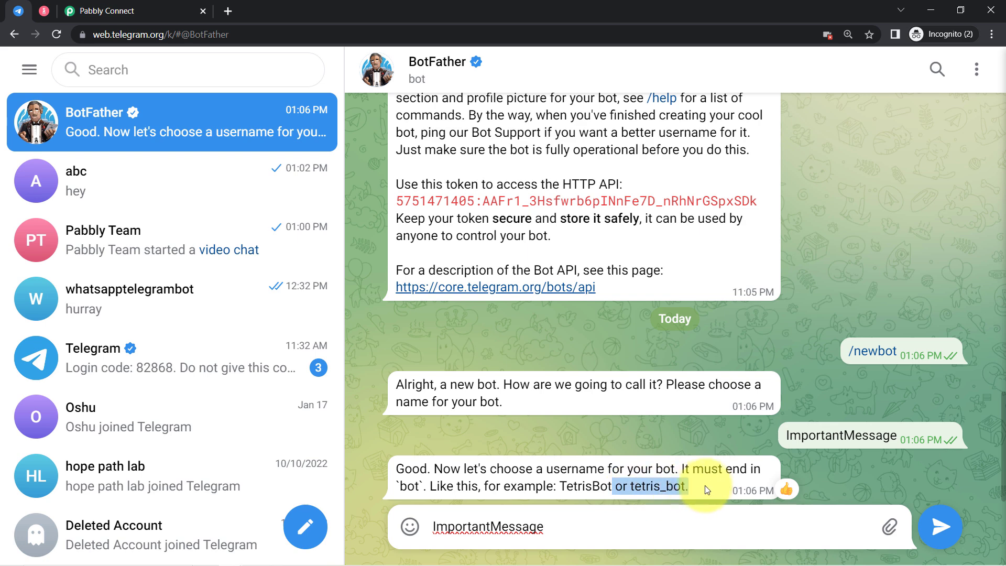
{"action": "left_click", "coordinate": [561, 525]}
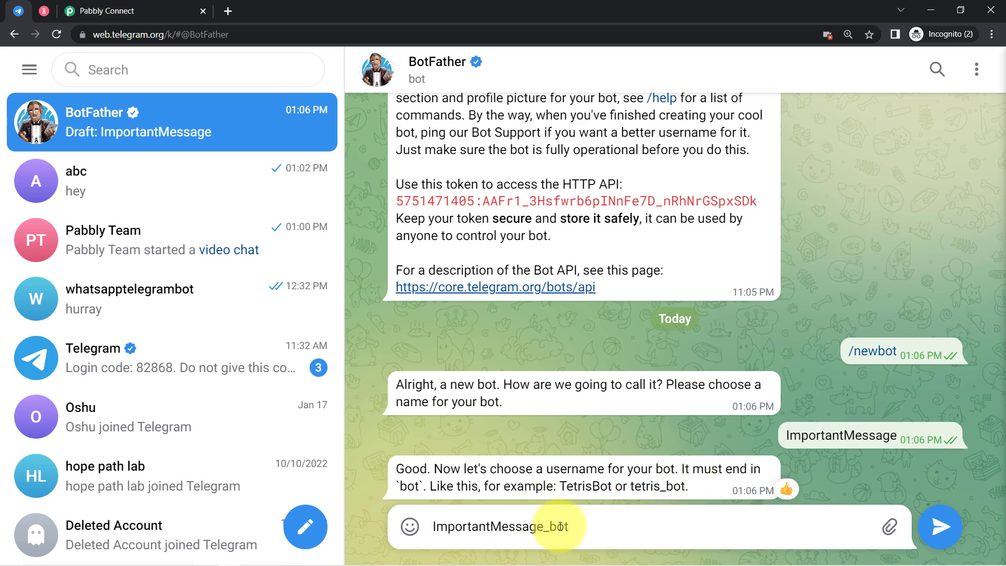
{"action": "key", "text": "Return"}
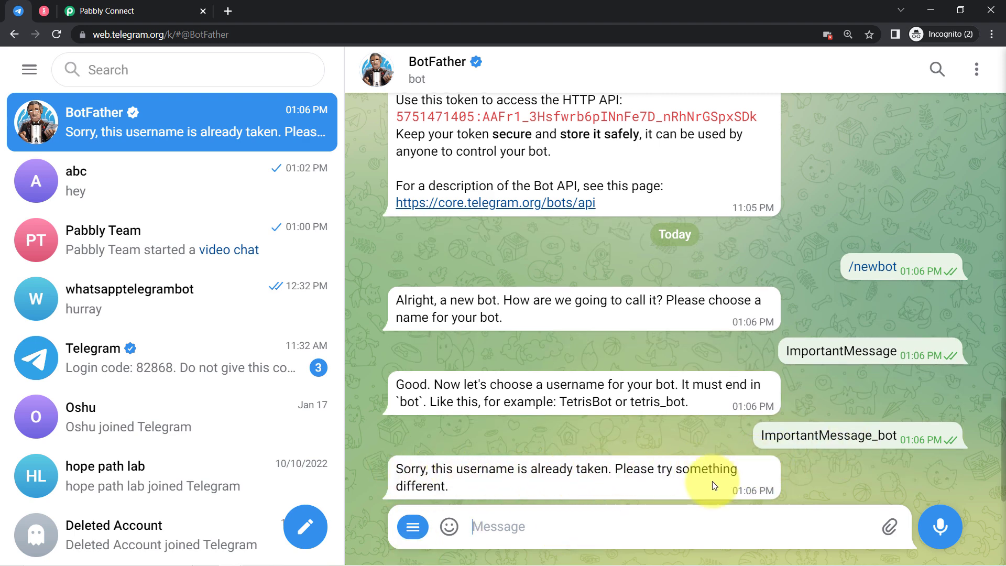
- Send BotFather the username ImportantMessage123_bot and review its reply about the new bot
{"action": "key", "text": "ctrl+v"}
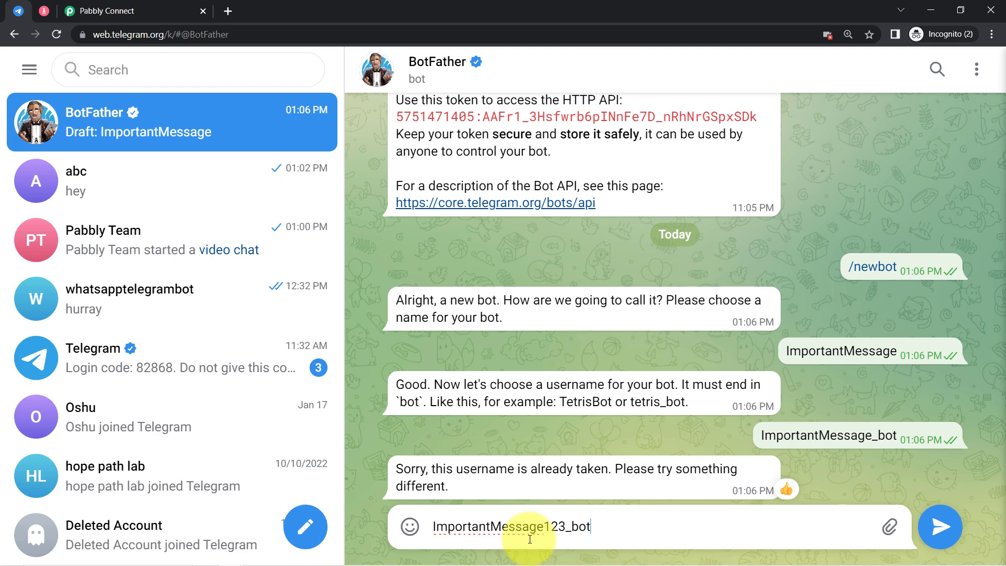
{"action": "type", "text": "_bot"}
{"action": "key", "text": "Return"}
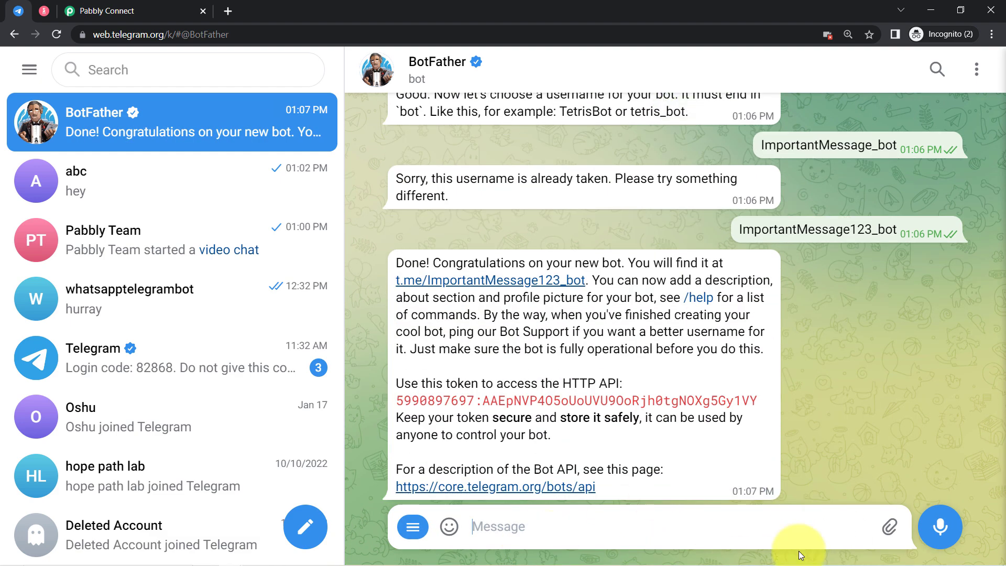
{"action": "left_click_drag", "start_coordinate": [740, 230], "coordinate": [835, 230]}
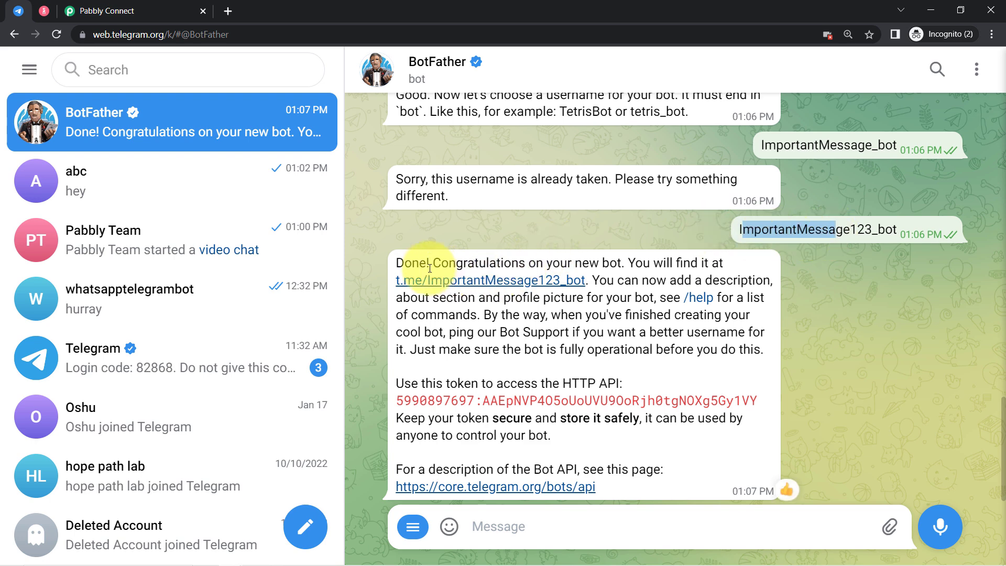
{"action": "left_click_drag", "start_coordinate": [413, 260], "coordinate": [504, 257]}
{"action": "left_click", "coordinate": [552, 253]}
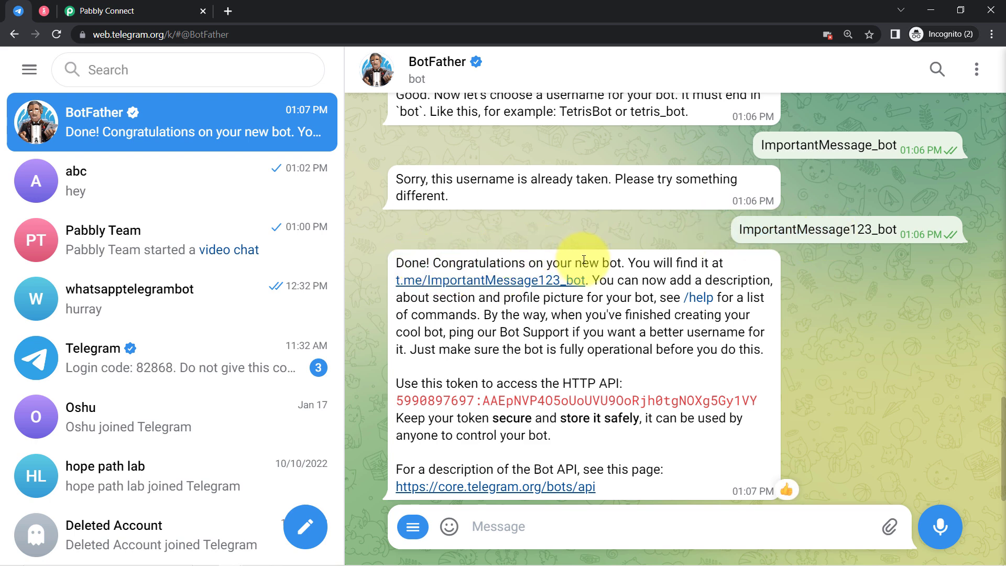
{"action": "left_click_drag", "start_coordinate": [637, 260], "coordinate": [600, 283]}
{"action": "left_click_drag", "start_coordinate": [666, 278], "coordinate": [566, 301]}
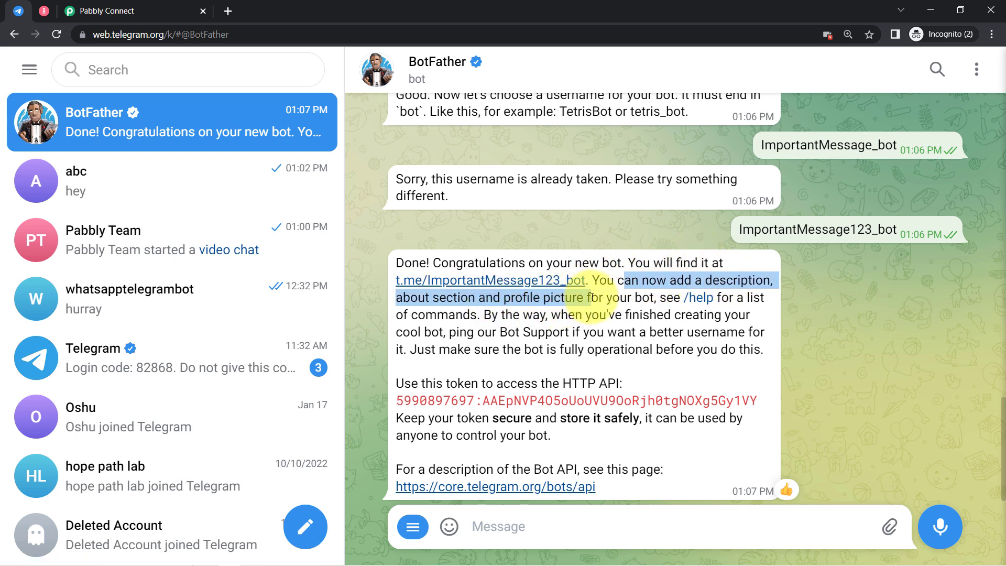
{"action": "left_click", "coordinate": [613, 297]}
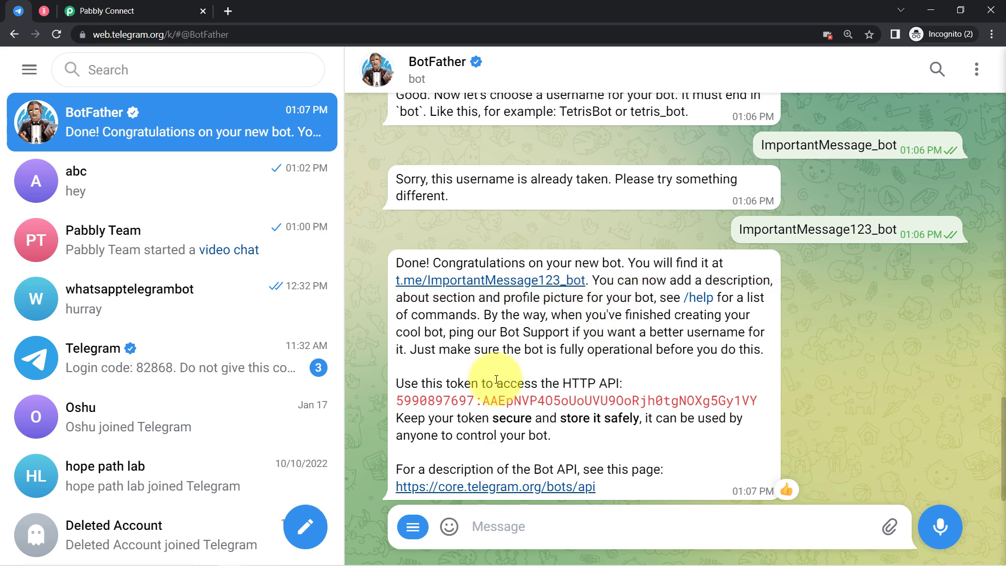
- Copy the new bot's API token from BotFather, paste it into Pabbly Connect's Token field and save the connection
{"action": "left_click_drag", "start_coordinate": [394, 398], "coordinate": [752, 394]}
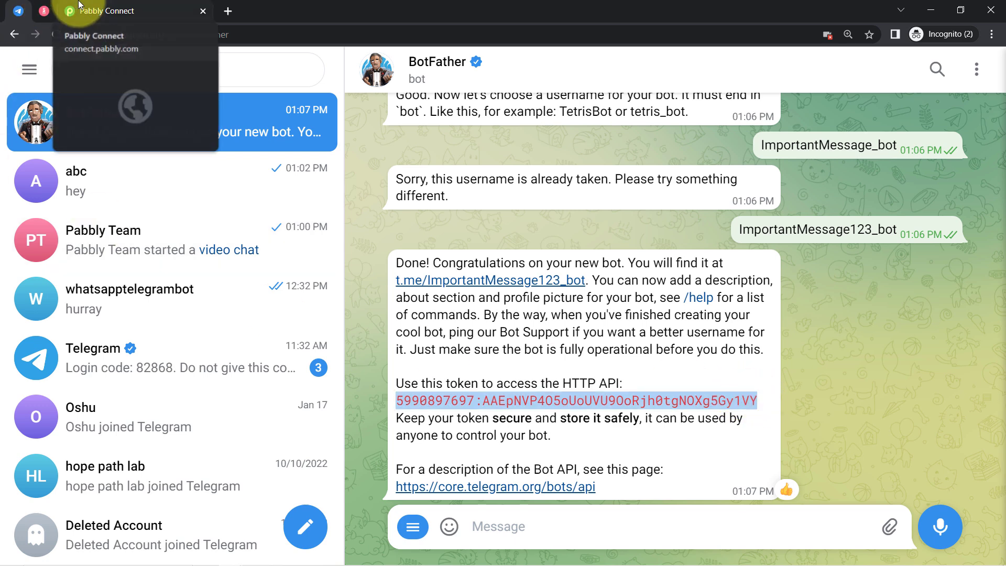
{"action": "left_click", "coordinate": [105, 11]}
{"action": "left_click", "coordinate": [520, 273]}
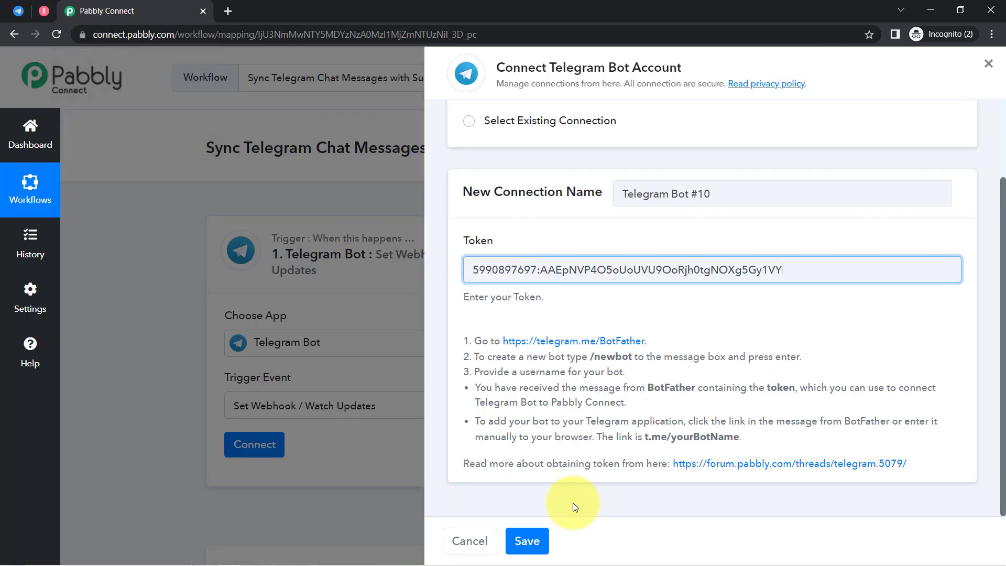
{"action": "left_click", "coordinate": [526, 542]}
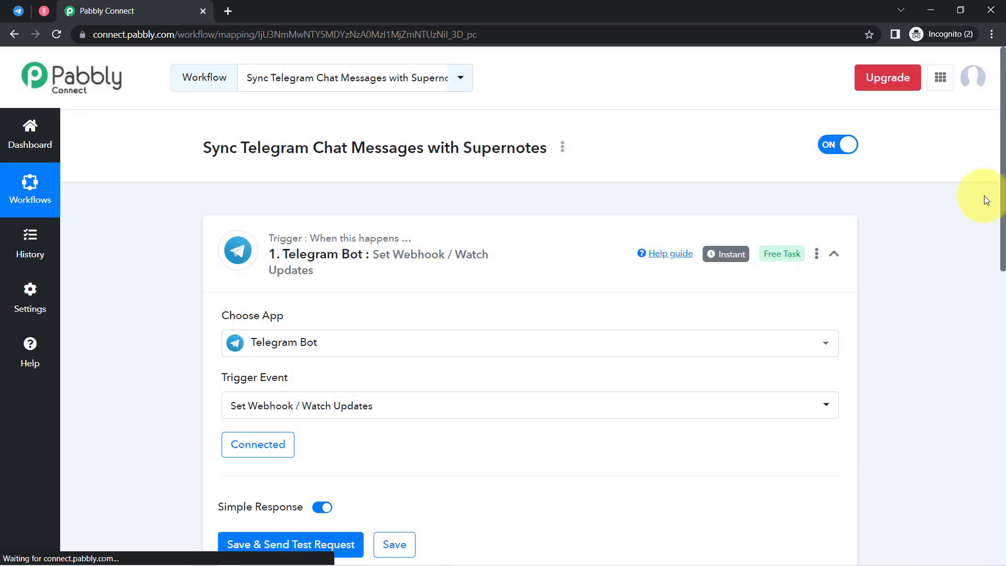
- Save the Telegram Bot trigger, send its test request and read the note about doing a test submission
{"action": "scroll", "coordinate": [990, 211], "scroll_direction": "down", "scroll_amount": 4}
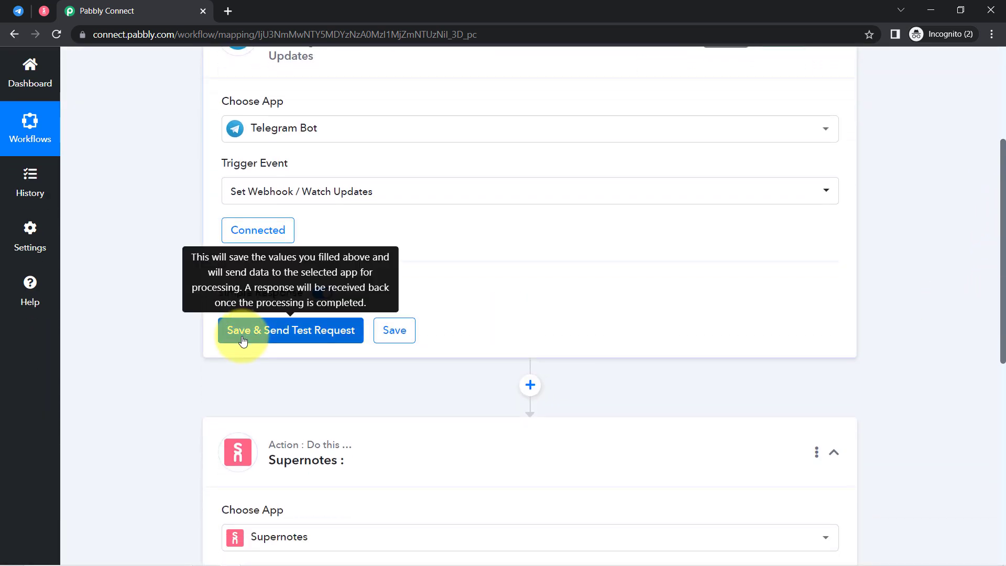
{"action": "left_click", "coordinate": [243, 335]}
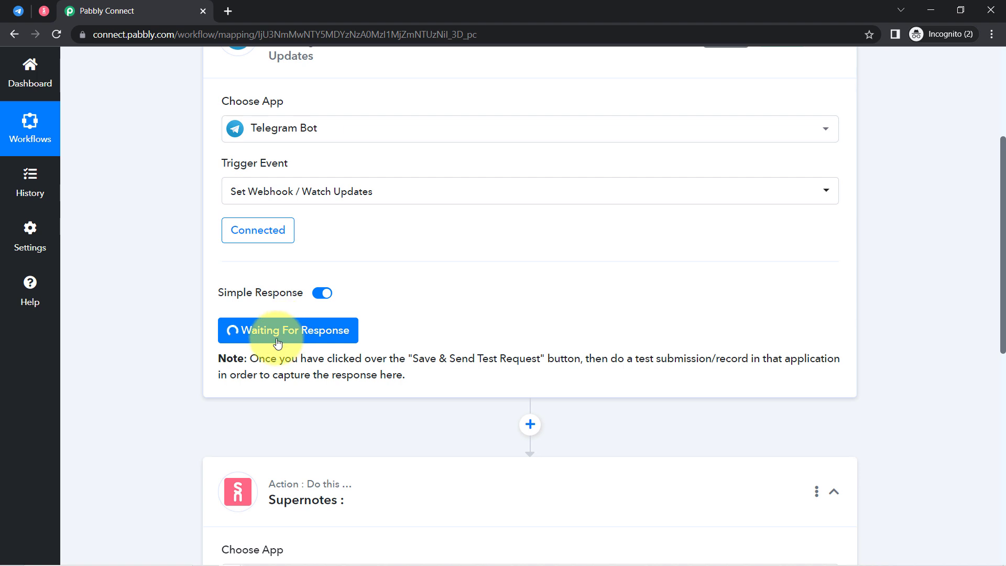
{"action": "left_click_drag", "start_coordinate": [258, 358], "coordinate": [410, 376]}
{"action": "left_click", "coordinate": [413, 374]}
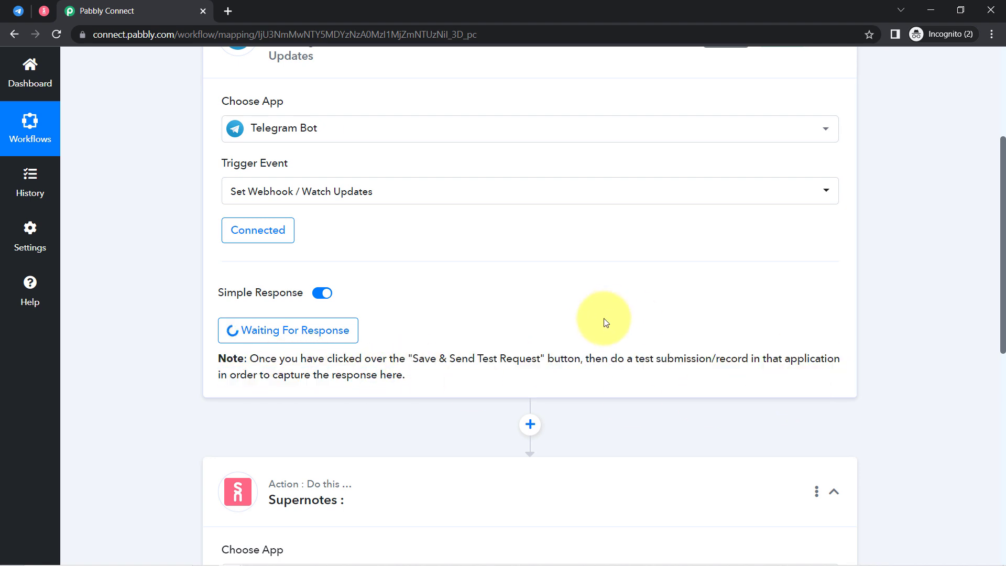
{"action": "left_click_drag", "start_coordinate": [662, 359], "coordinate": [737, 359]}
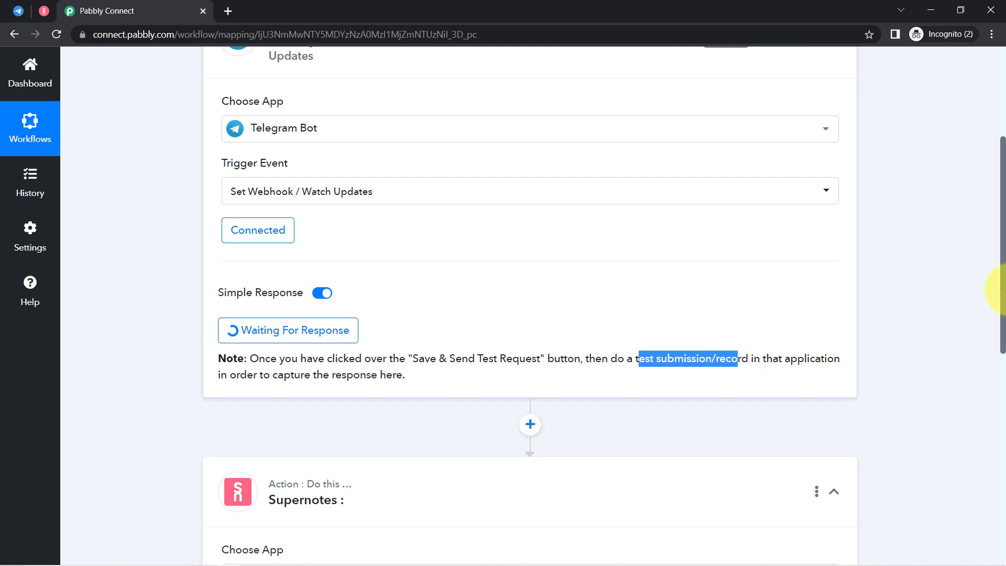
{"action": "scroll", "coordinate": [990, 204], "scroll_direction": "up", "scroll_amount": 3}
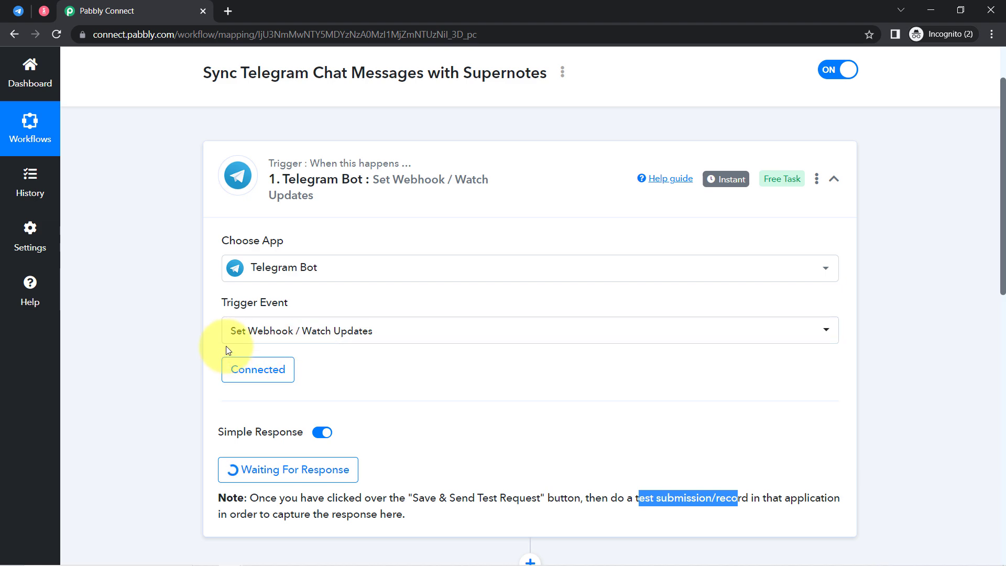
- Switch to Telegram Web, open the Pabbly Team group and look over its latest message
{"action": "left_click", "coordinate": [18, 10]}
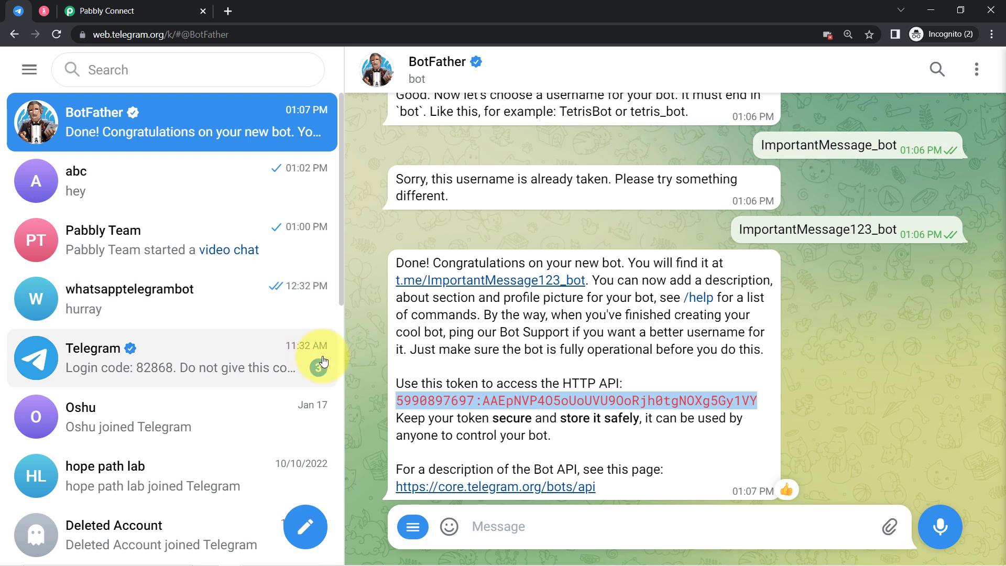
{"action": "left_click", "coordinate": [198, 221]}
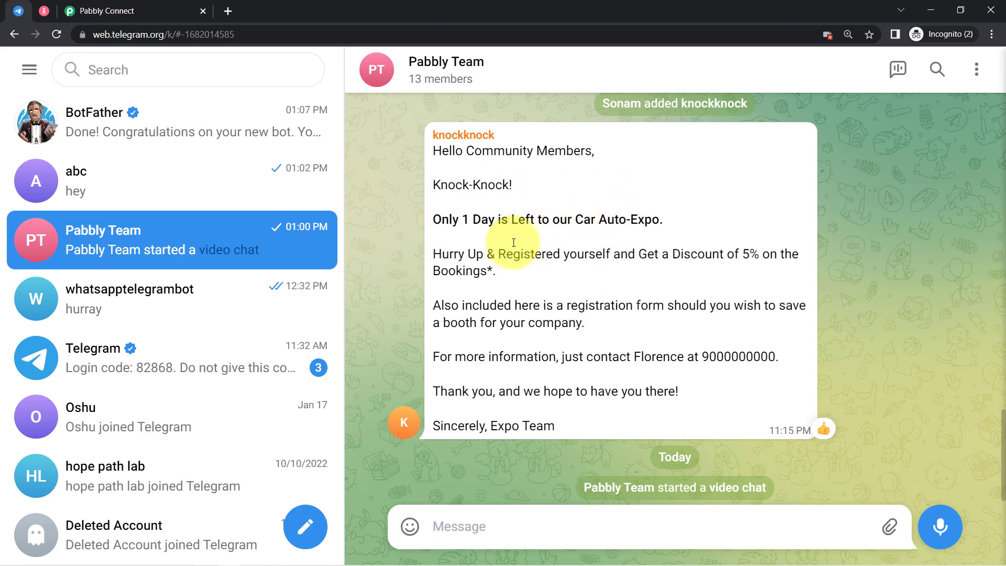
{"action": "left_click_drag", "start_coordinate": [527, 289], "coordinate": [510, 197]}
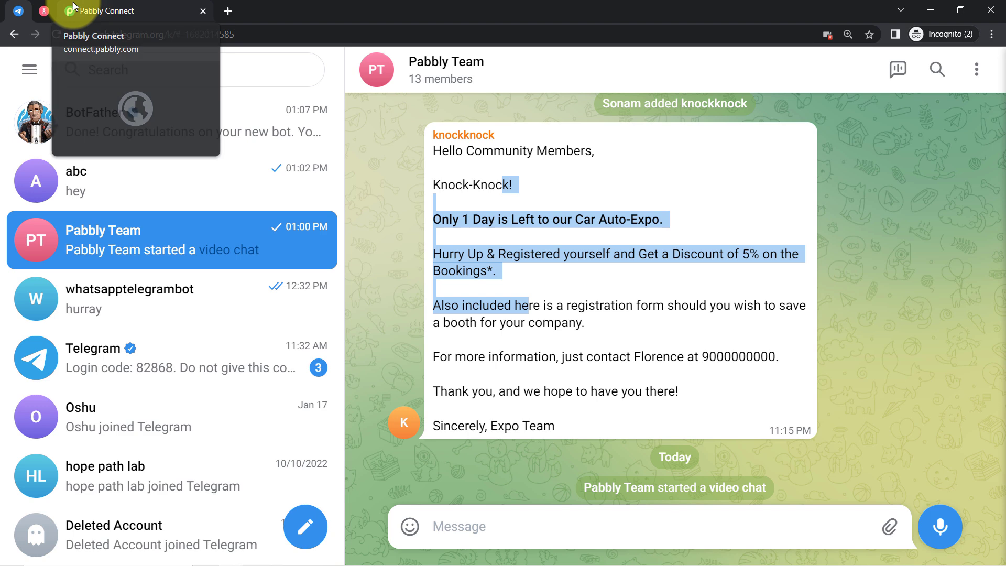
- Return to Pabbly Connect, open the forum thread linked in the new-connection instructions and read how to add a bot to a group
{"action": "left_click", "coordinate": [99, 10]}
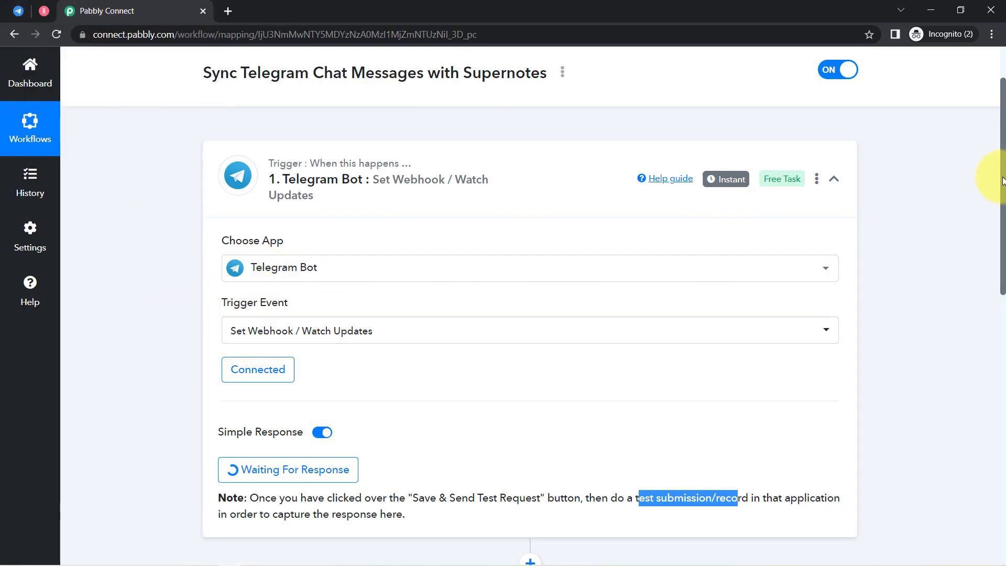
{"action": "left_click_drag", "start_coordinate": [1001, 193], "coordinate": [988, 265]}
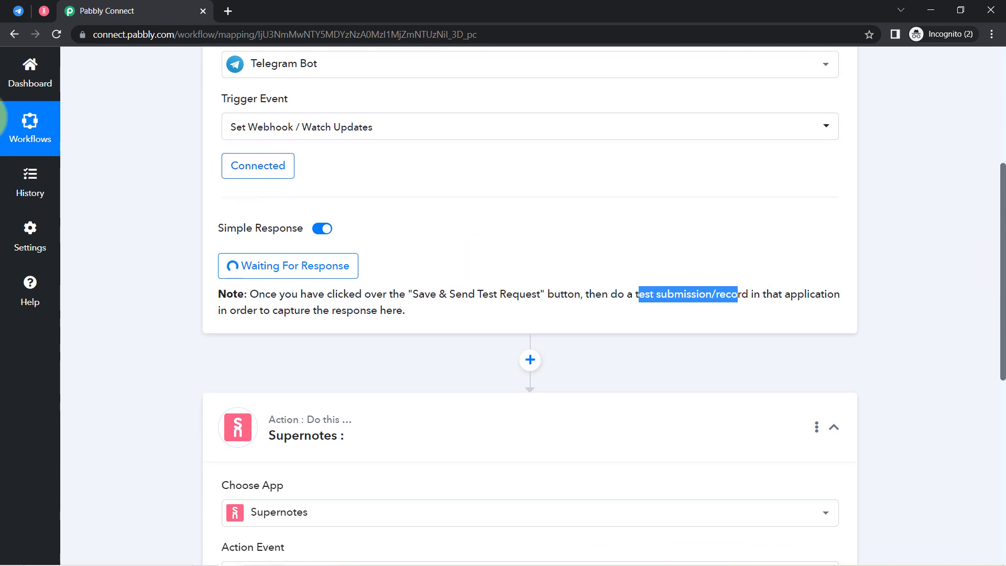
{"action": "left_click", "coordinate": [258, 177]}
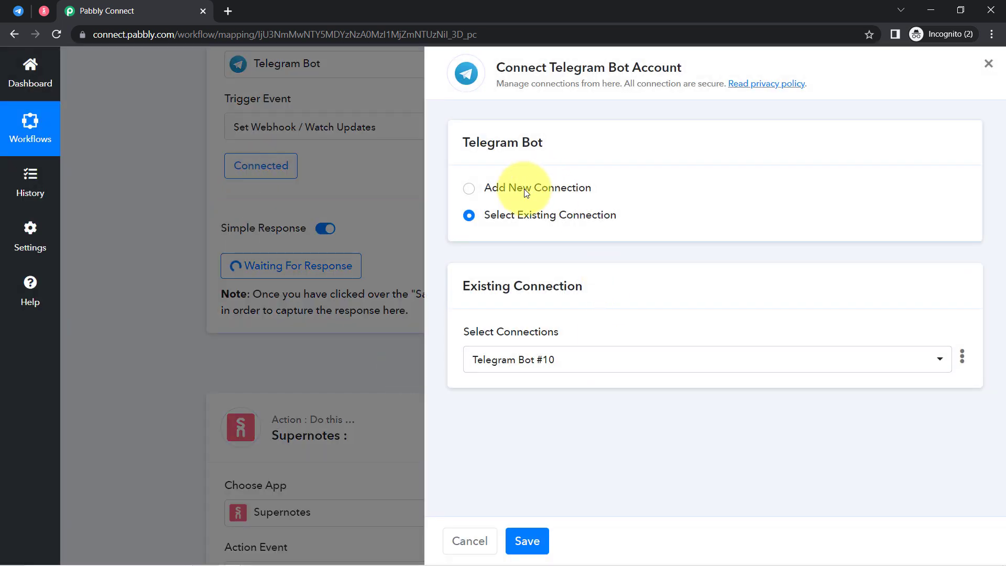
{"action": "left_click", "coordinate": [525, 192]}
{"action": "left_click_drag", "start_coordinate": [1002, 399], "coordinate": [1001, 469]}
{"action": "right_click", "coordinate": [725, 468]}
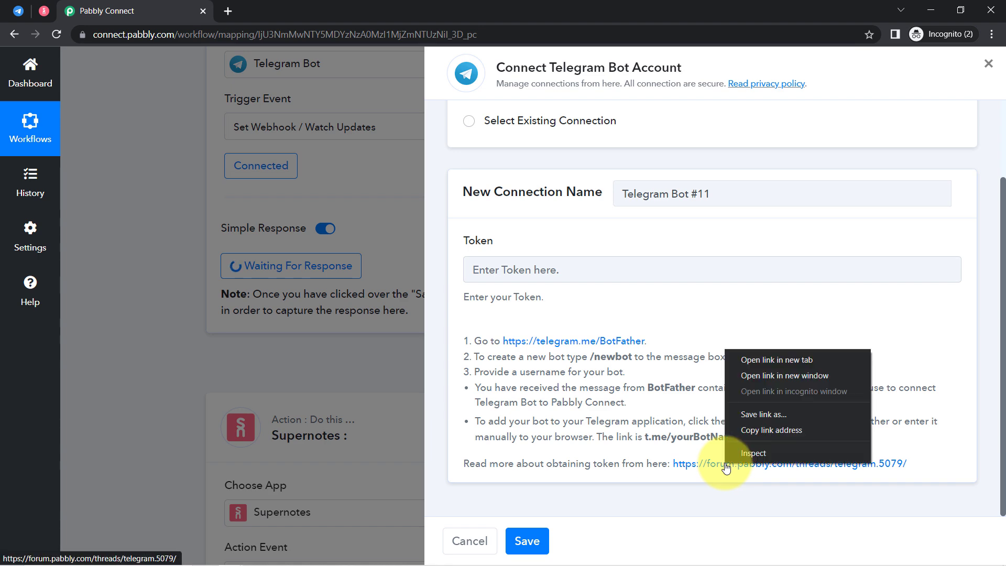
{"action": "left_click", "coordinate": [775, 363]}
{"action": "left_click", "coordinate": [988, 63]}
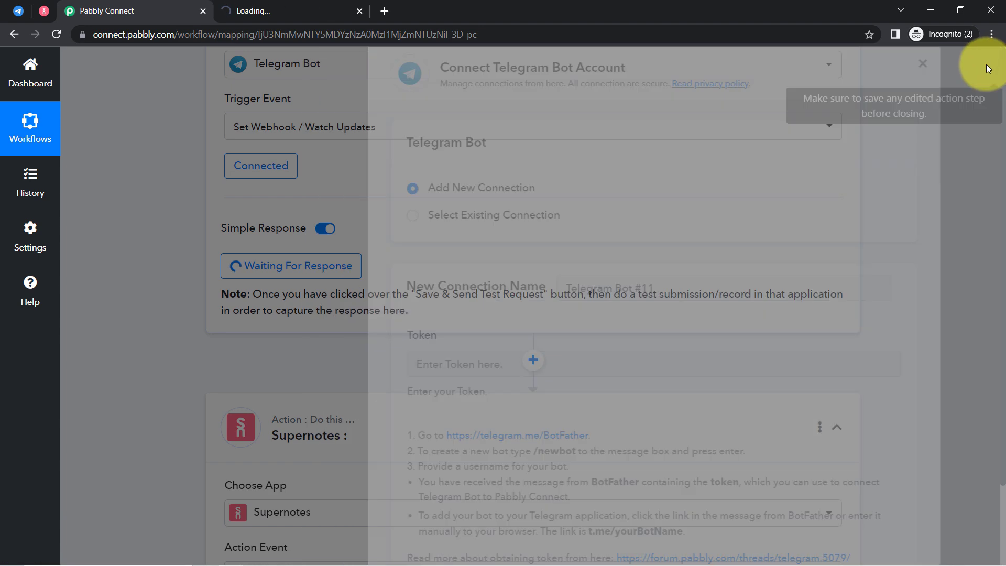
{"action": "left_click", "coordinate": [255, 10]}
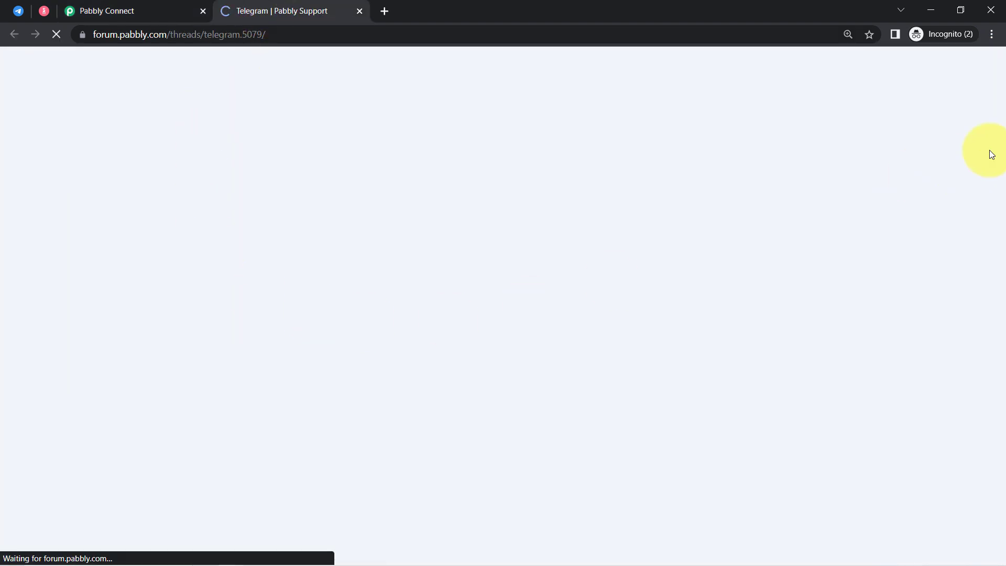
{"action": "left_click_drag", "start_coordinate": [1000, 152], "coordinate": [927, 450]}
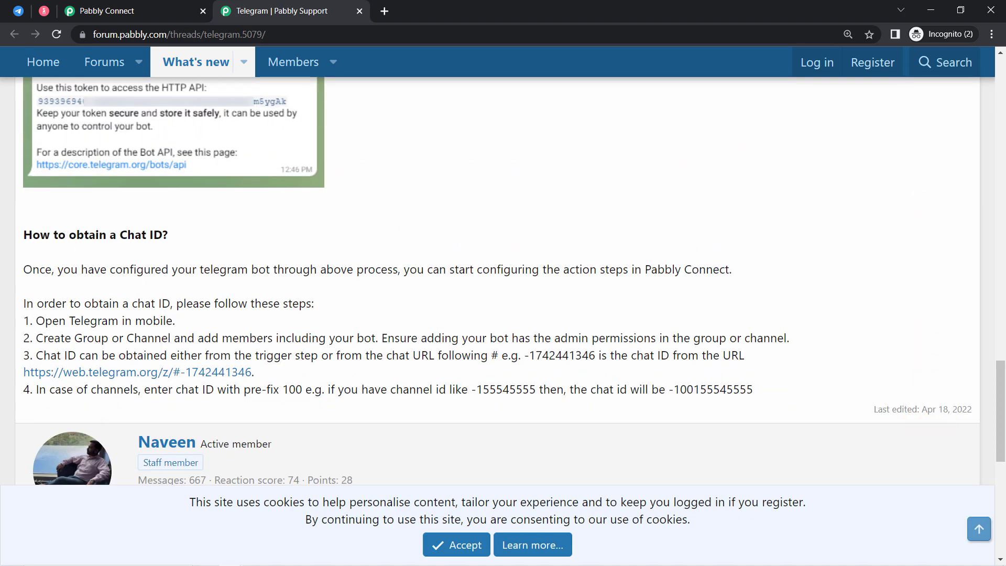
- Switch to Telegram Web and copy the username ImportantMessage123_bot from the BotFather chat
{"action": "left_click", "coordinate": [20, 9]}
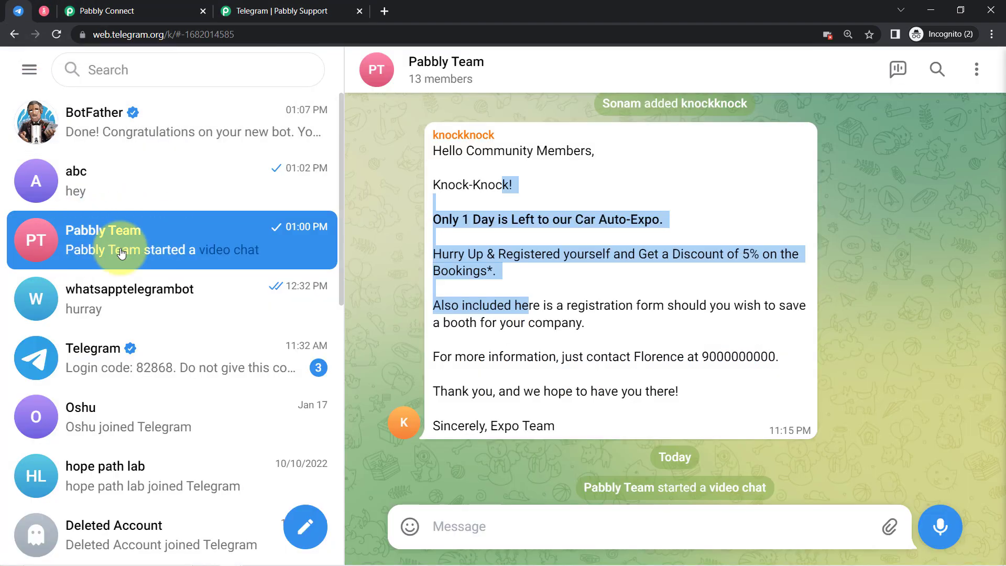
{"action": "left_click", "coordinate": [126, 131]}
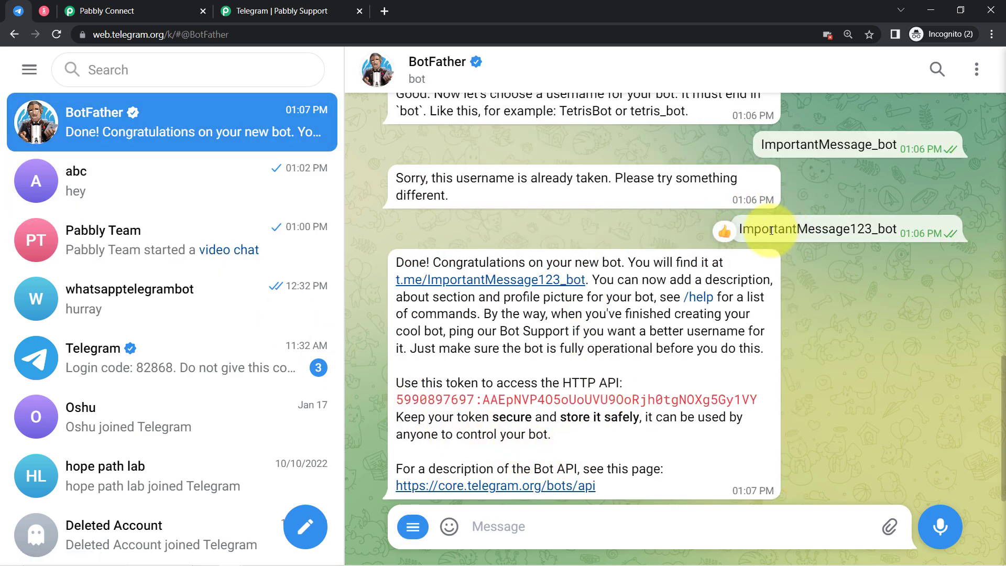
{"action": "double_click", "coordinate": [771, 230]}
- Open the Pabbly Team group's profile, add ImportantMessage123_bot as a member and close the profile
{"action": "left_click", "coordinate": [72, 235]}
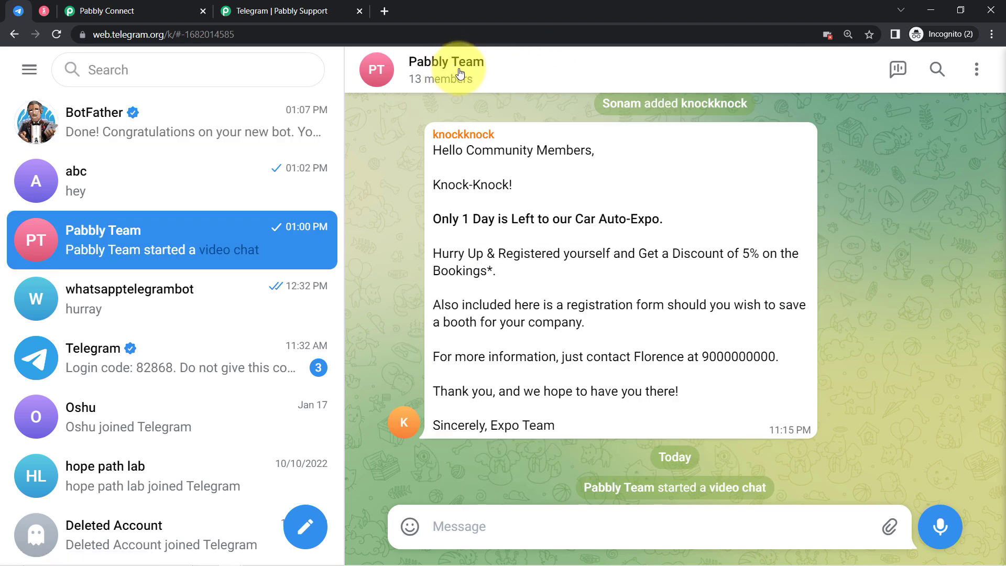
{"action": "left_click", "coordinate": [450, 78]}
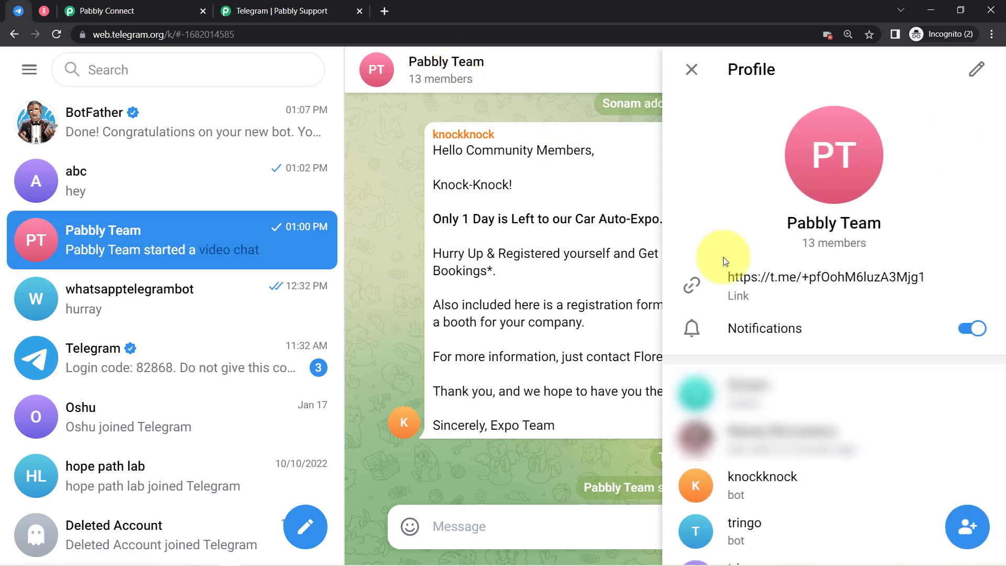
{"action": "left_click", "coordinate": [974, 530]}
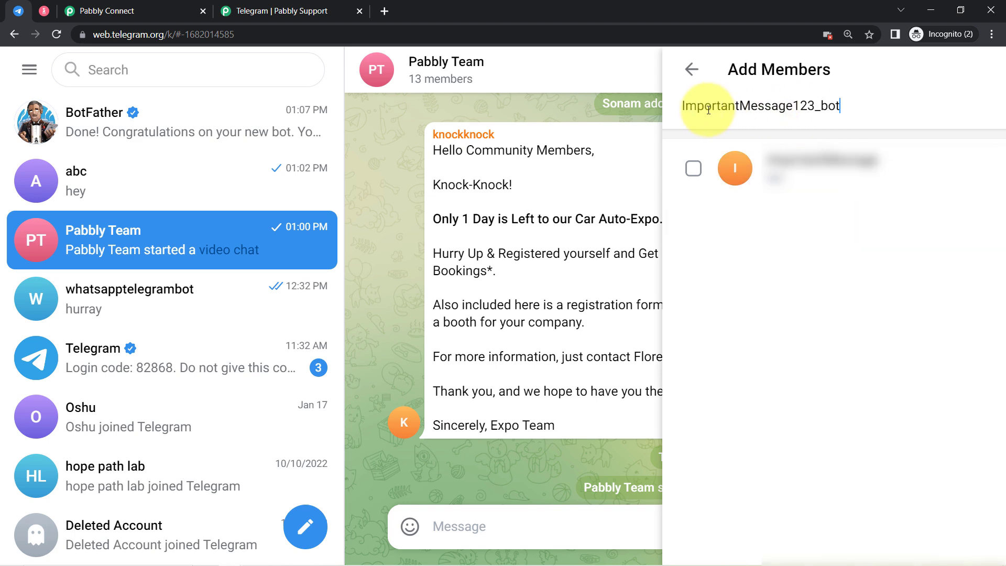
{"action": "left_click", "coordinate": [797, 166]}
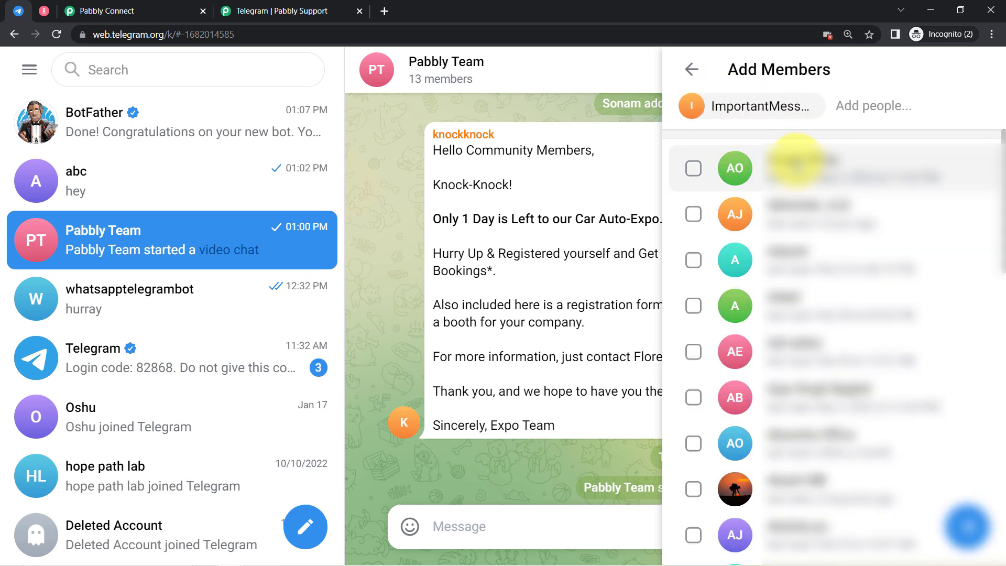
{"action": "left_click", "coordinate": [968, 525]}
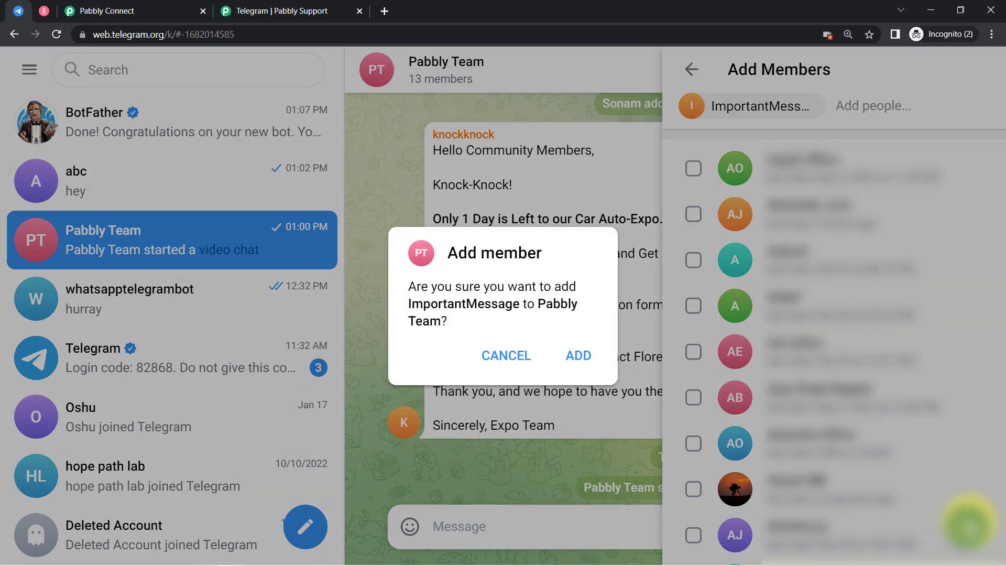
{"action": "left_click", "coordinate": [578, 356]}
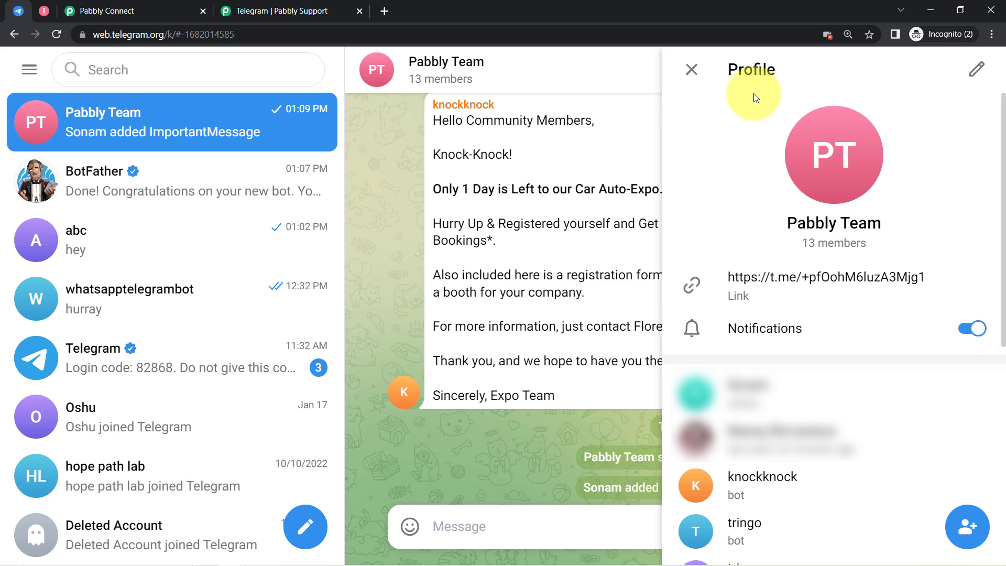
{"action": "left_click", "coordinate": [691, 70]}
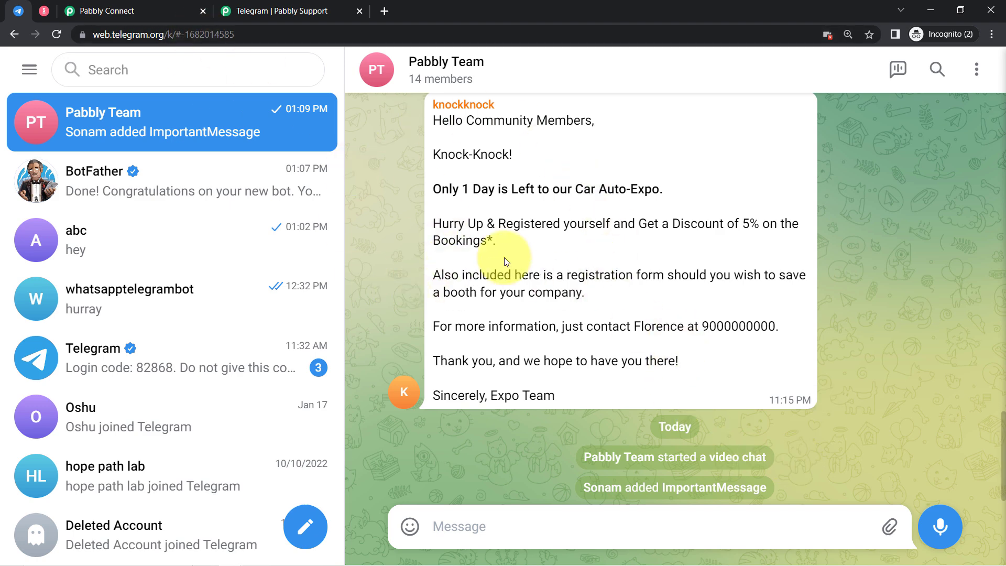
- Switch to Pabbly Connect and examine the Telegram Bot trigger's captured response, including the chat member username
{"action": "left_click", "coordinate": [212, 5]}
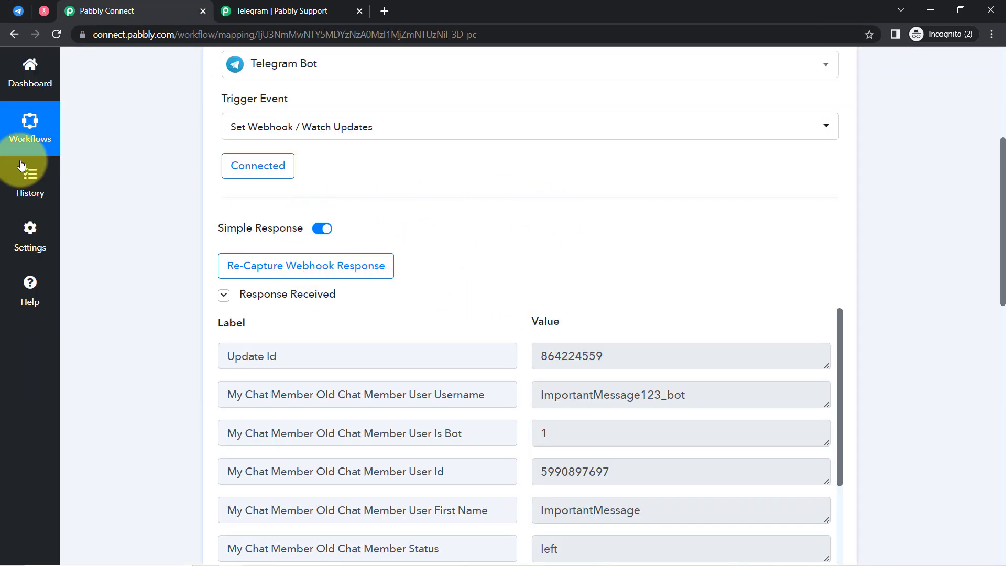
{"action": "scroll", "coordinate": [987, 225], "scroll_direction": "up", "scroll_amount": 2}
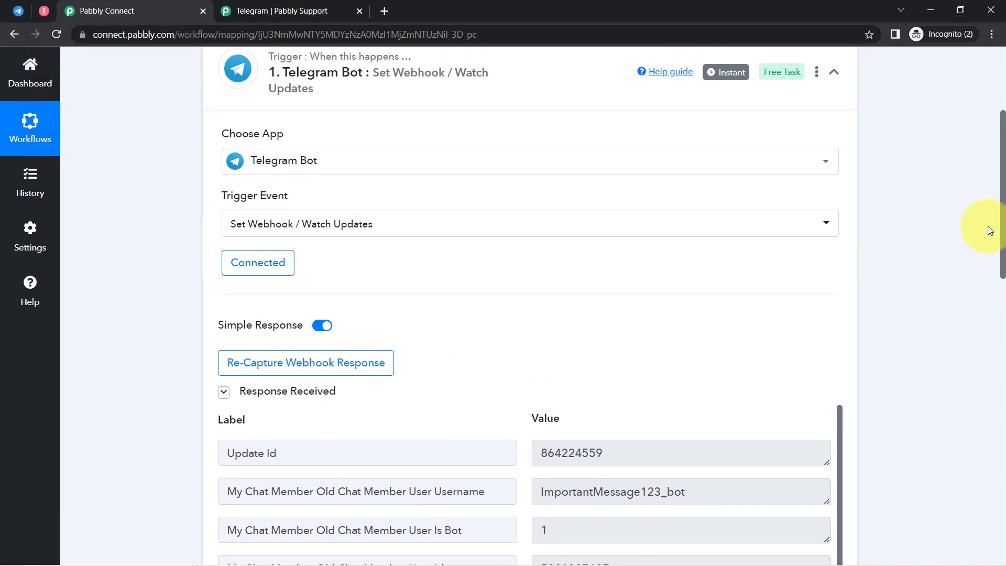
{"action": "scroll", "coordinate": [987, 237], "scroll_direction": "down", "scroll_amount": 3}
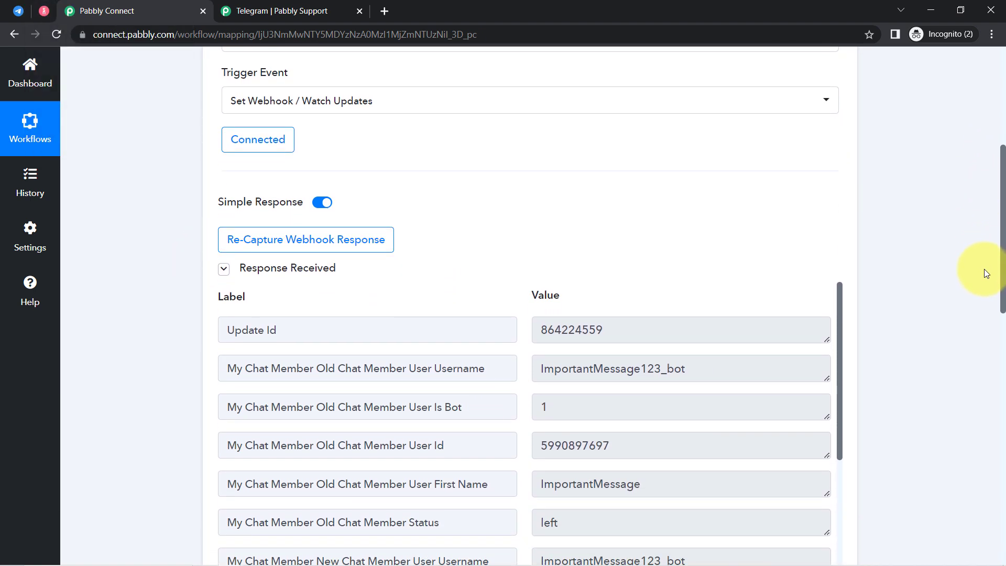
{"action": "scroll", "coordinate": [981, 282], "scroll_direction": "down", "scroll_amount": 1}
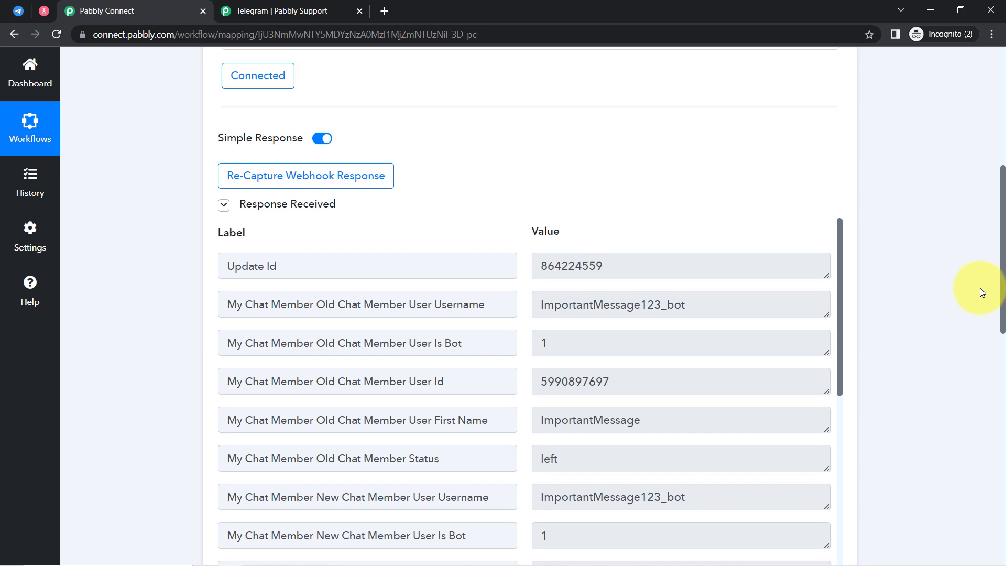
{"action": "double_click", "coordinate": [572, 308]}
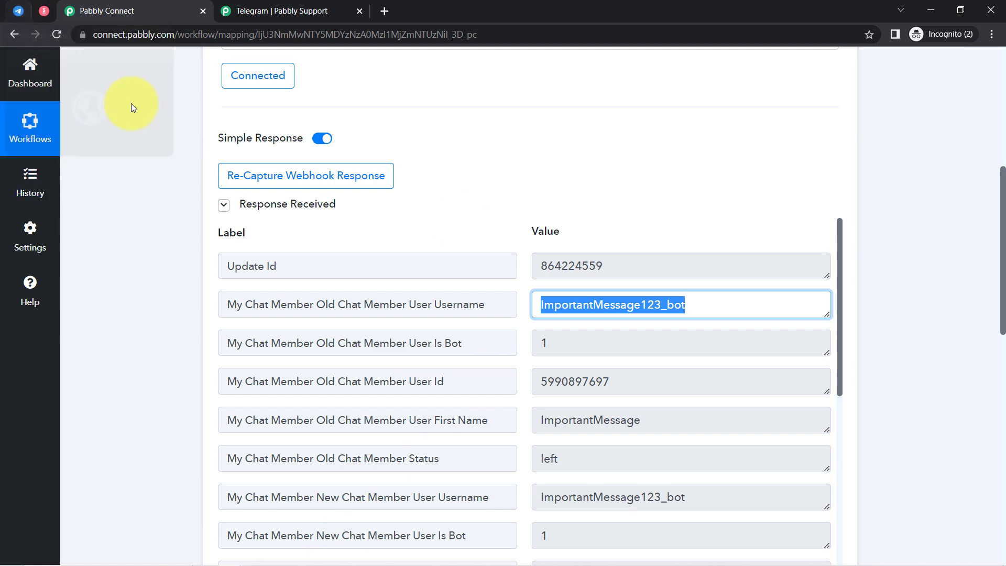
- Recapture the trigger's webhook response, visiting Telegram Web meanwhile, and check the new chat member status in the received data
{"action": "left_click", "coordinate": [292, 177]}
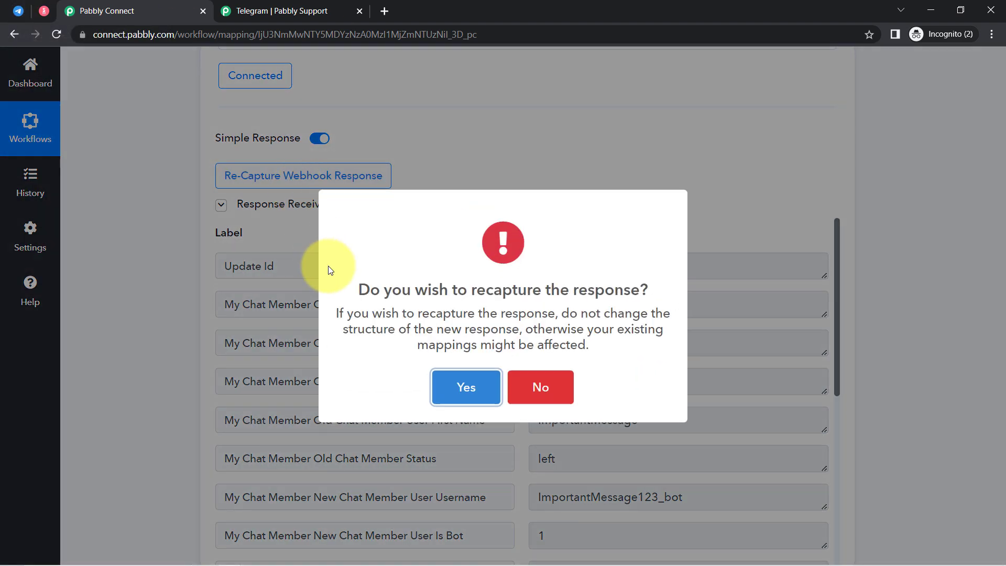
{"action": "left_click", "coordinate": [465, 386]}
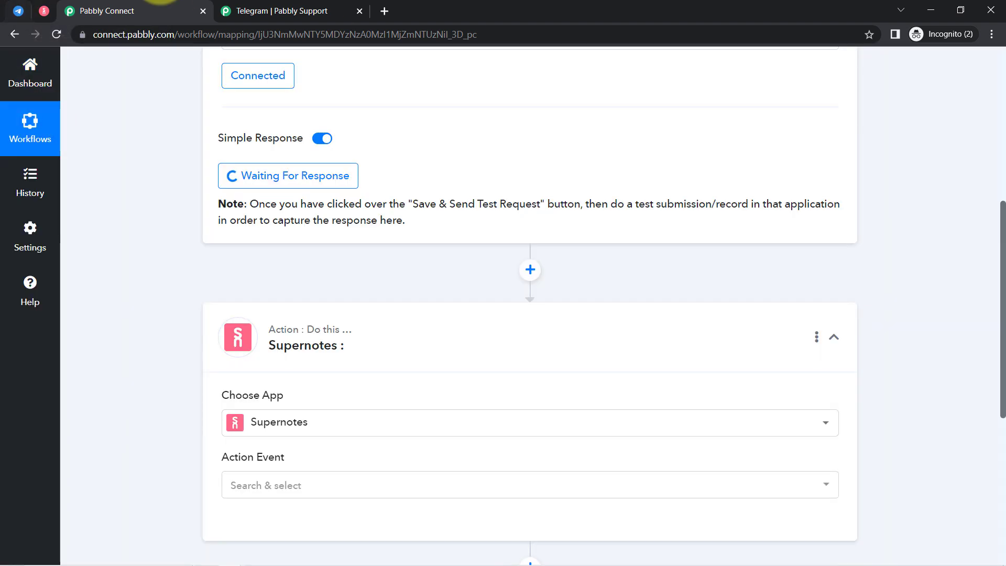
{"action": "left_click", "coordinate": [17, 11]}
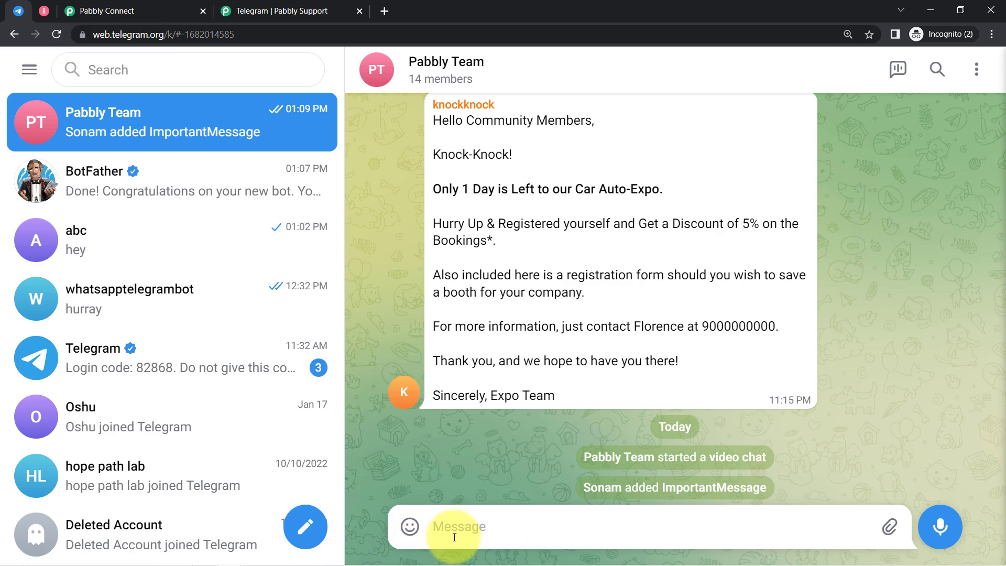
{"action": "left_click", "coordinate": [98, 7]}
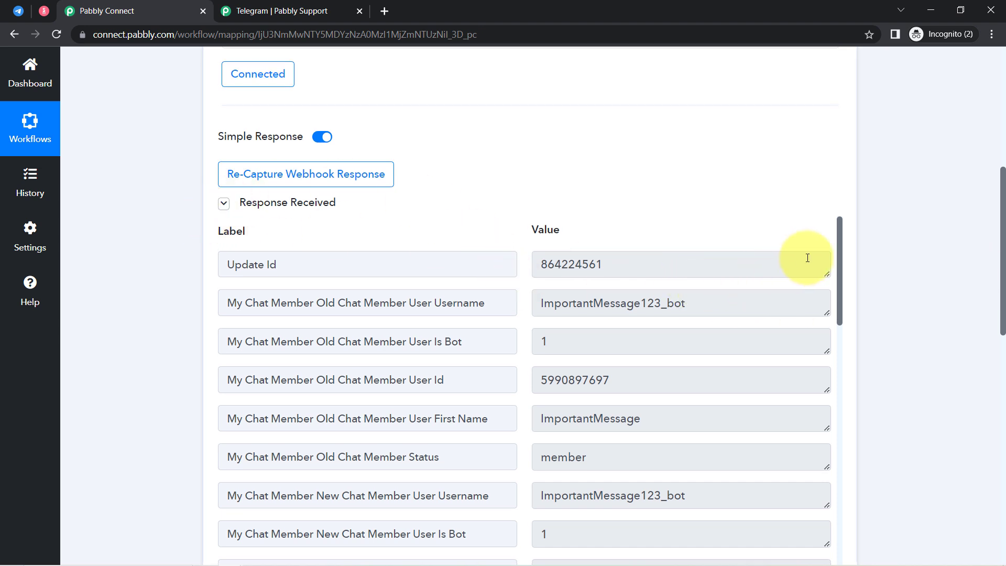
{"action": "left_click_drag", "start_coordinate": [839, 249], "coordinate": [830, 347]}
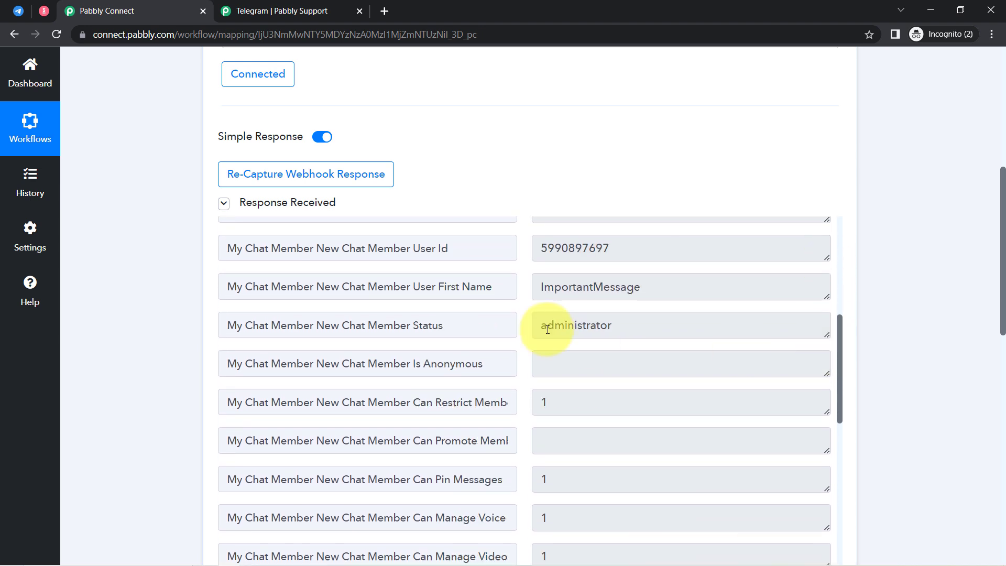
{"action": "left_click", "coordinate": [542, 327]}
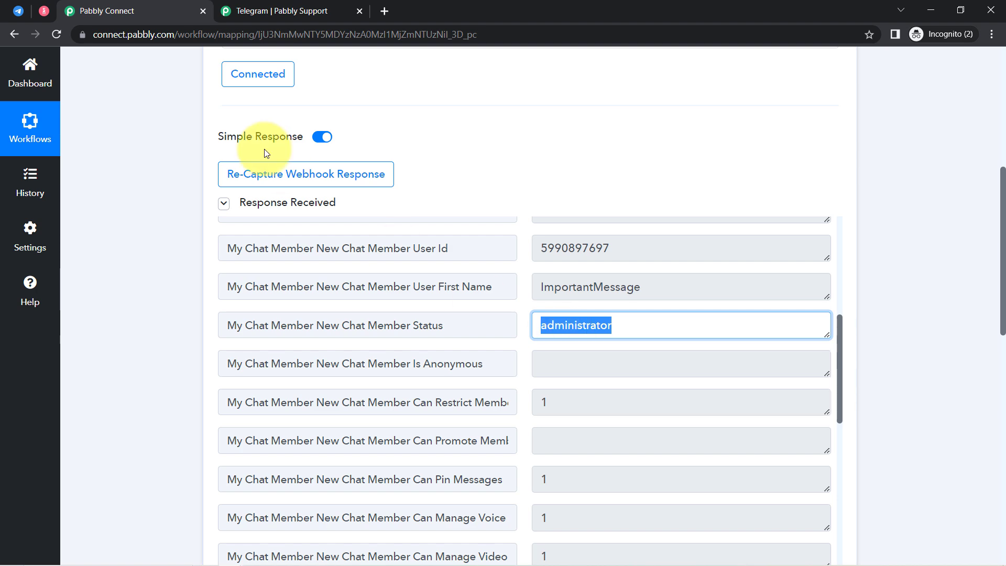
- Restart the webhook recapture and, in Telegram Web, draft a Pabbly Team message about ABC Company's partnership with Demo Customer for Pabbly Connect at $279
{"action": "left_click", "coordinate": [265, 178]}
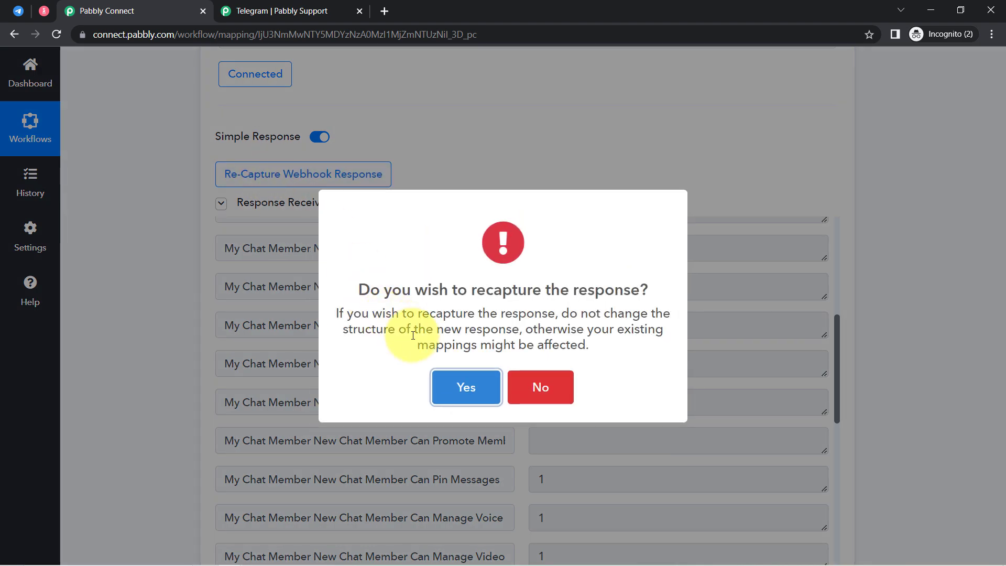
{"action": "left_click", "coordinate": [448, 391]}
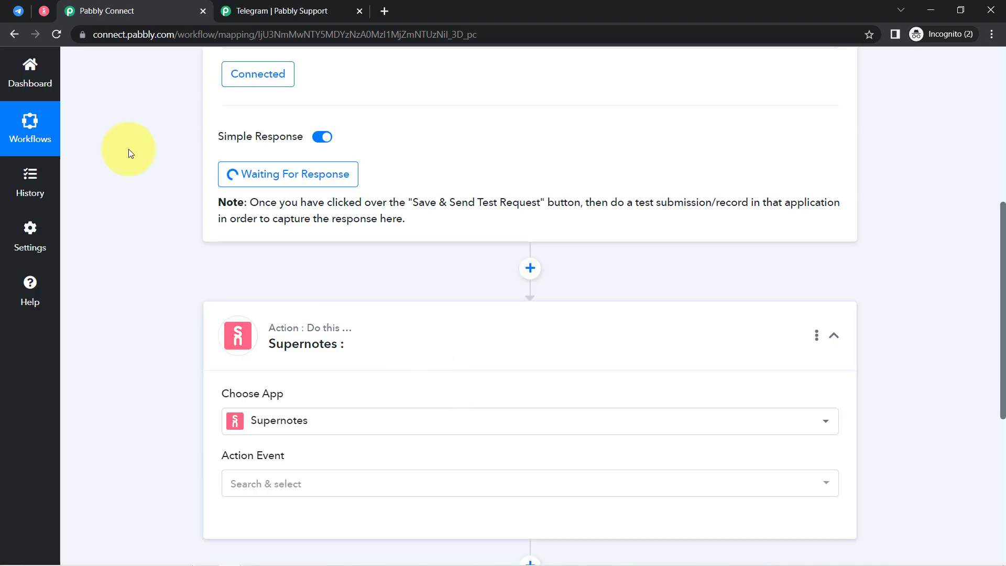
{"action": "left_click", "coordinate": [16, 10]}
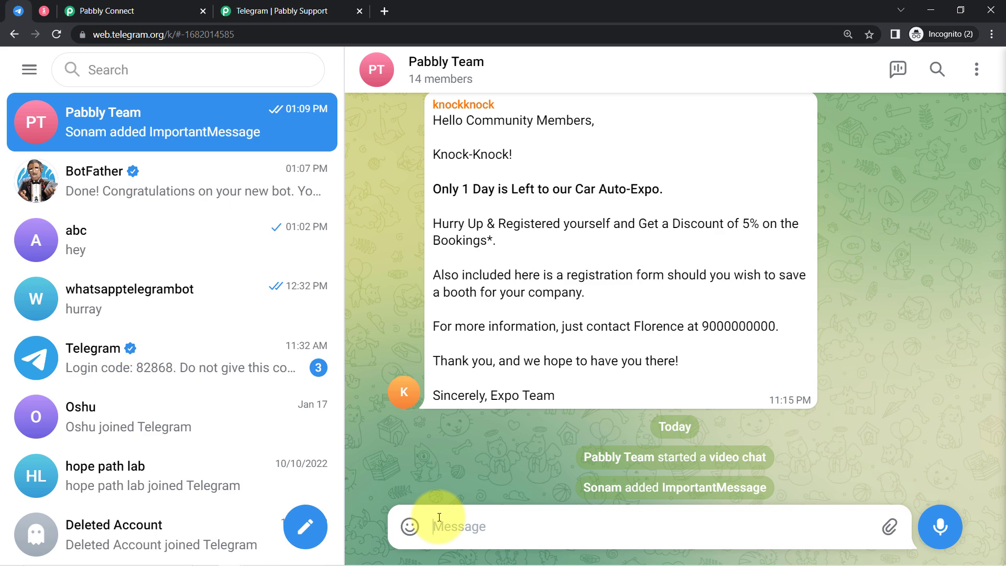
{"action": "type", "text": "ABC Company is also ready for the Partnership  Partner Name is - Demo Customer Product he is interested in - Pabbly Connect Price - $279  He will do a webinar for us in return since he has an 450000 members in his Facebook Community.  Please note that, if he will brought more leads to us we will reduce the pricing for him upto 50% as per the conversation held in the meeting."}
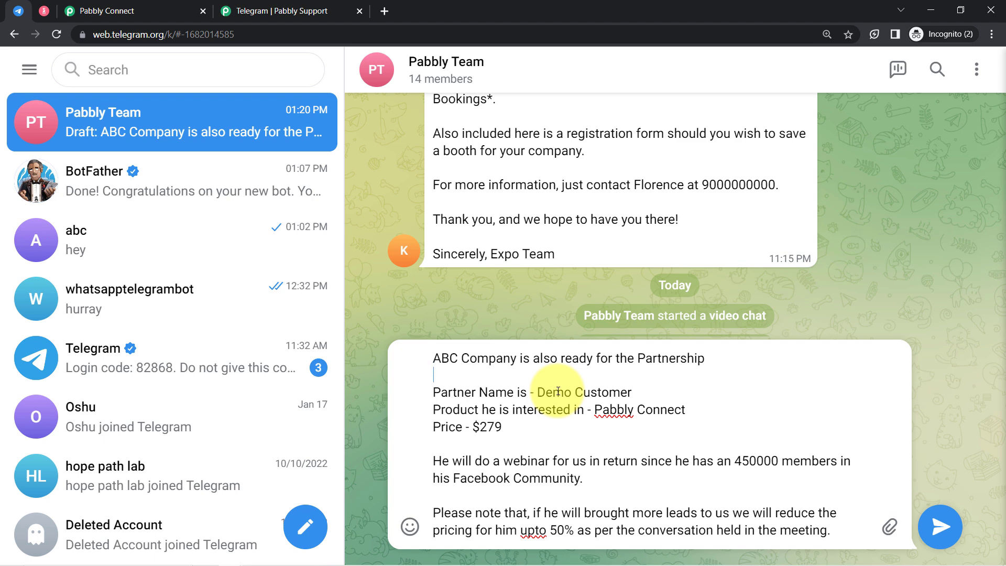
- Review the drafted message's partner name, product, price, Facebook community size and discount terms
{"action": "left_click_drag", "start_coordinate": [488, 392], "coordinate": [648, 410]}
{"action": "left_click_drag", "start_coordinate": [461, 428], "coordinate": [512, 433]}
{"action": "left_click", "coordinate": [512, 434]}
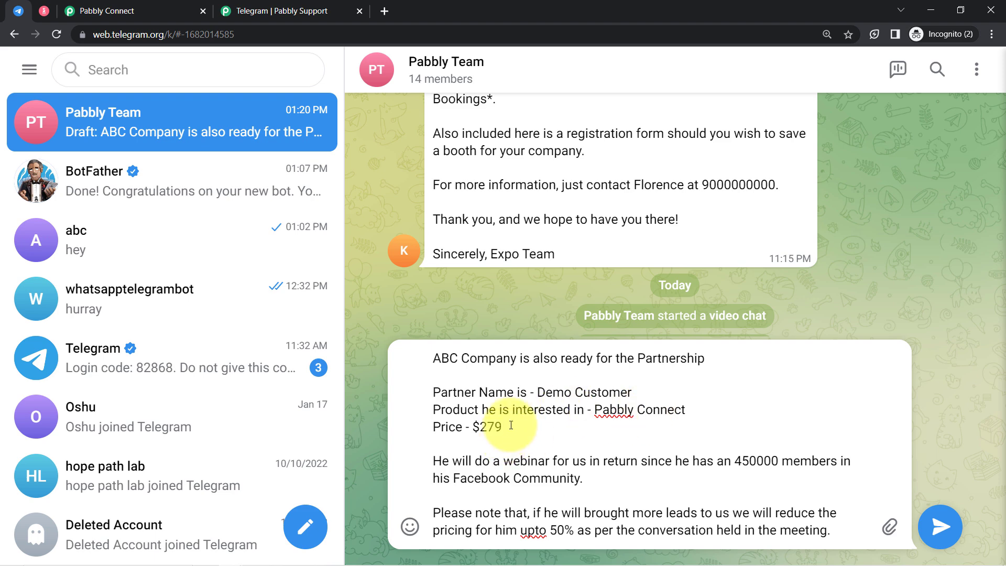
{"action": "left_click", "coordinate": [479, 427]}
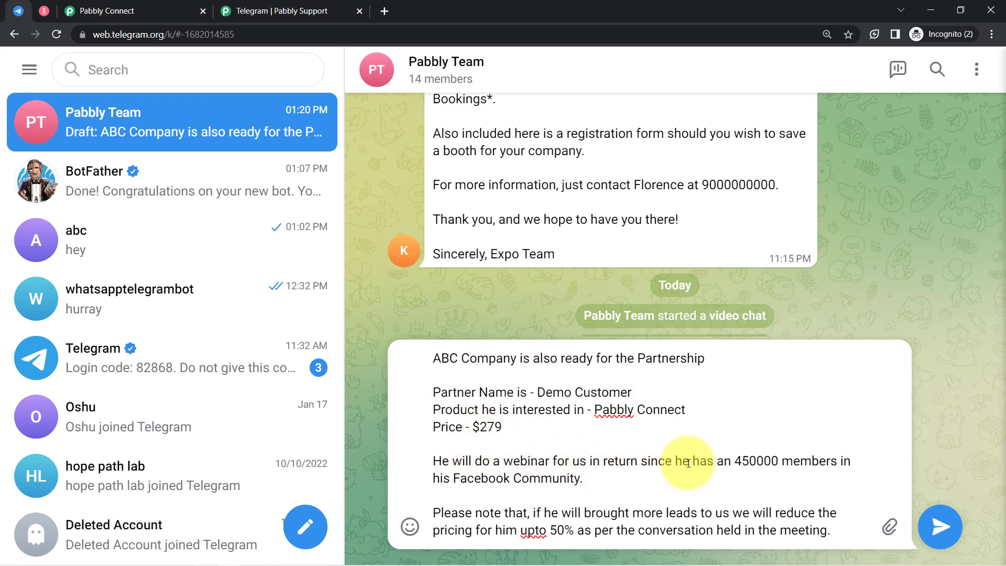
{"action": "double_click", "coordinate": [744, 459]}
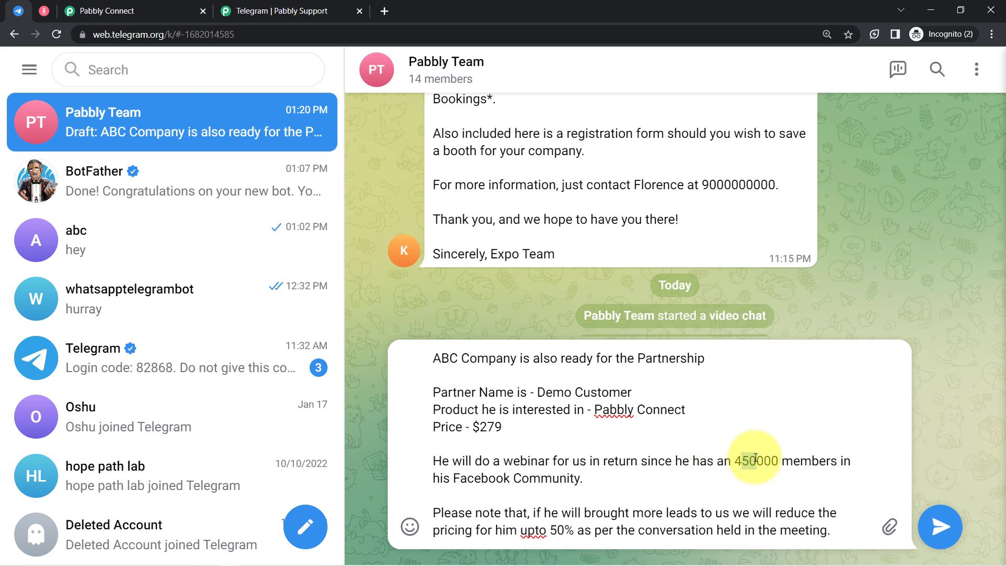
{"action": "left_click", "coordinate": [780, 459]}
{"action": "left_click_drag", "start_coordinate": [453, 477], "coordinate": [569, 478]}
{"action": "left_click", "coordinate": [546, 514]}
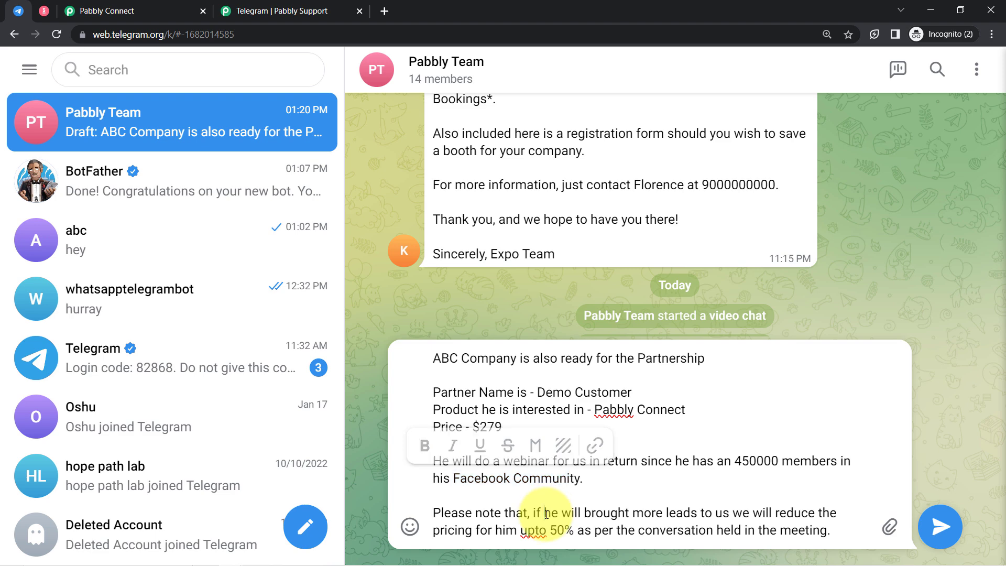
{"action": "left_click_drag", "start_coordinate": [632, 514], "coordinate": [529, 527]}
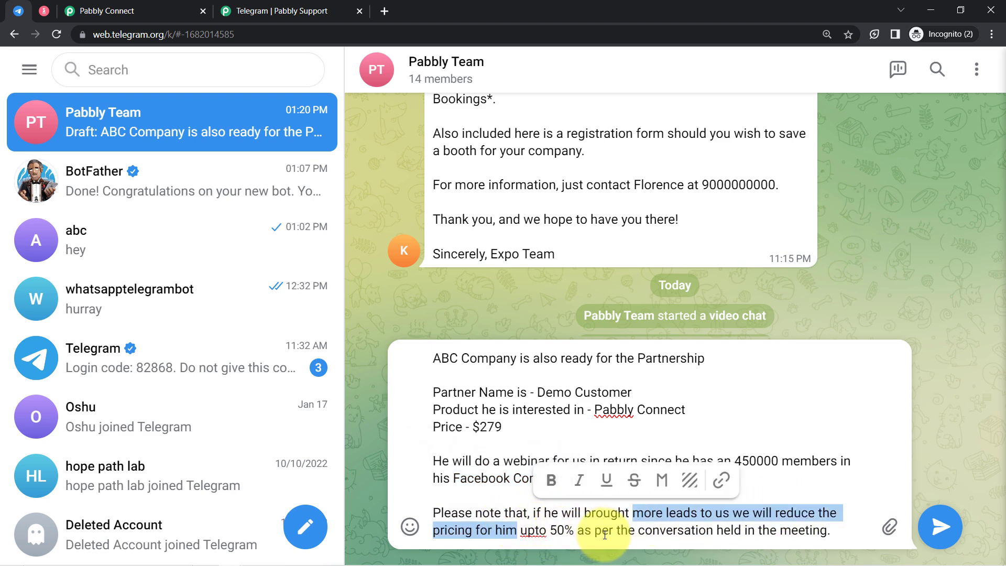
{"action": "left_click", "coordinate": [665, 529]}
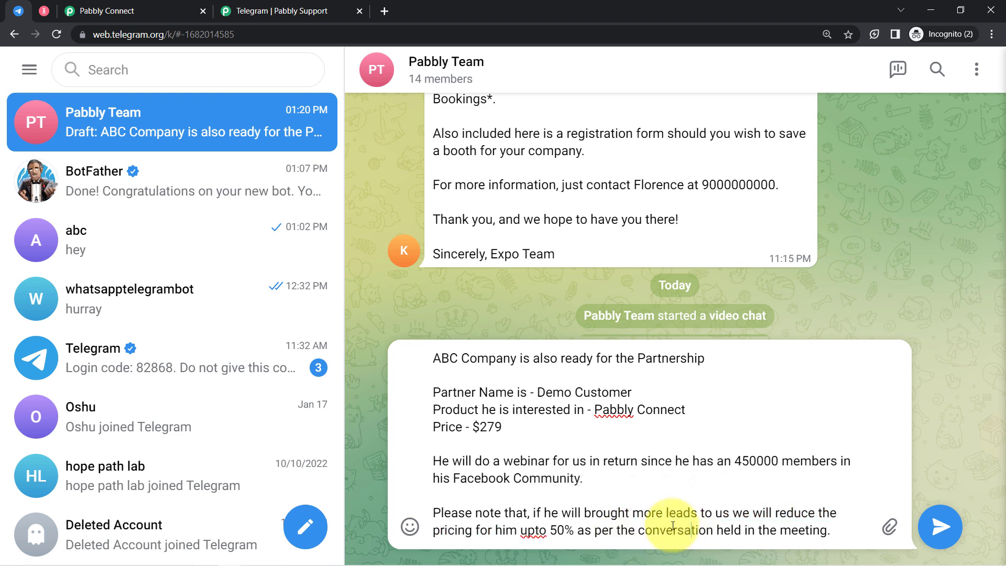
- Check the trigger's capture status in Pabbly Connect, return to Telegram Web and send the drafted message to the Pabbly Team group
{"action": "left_click", "coordinate": [118, 10]}
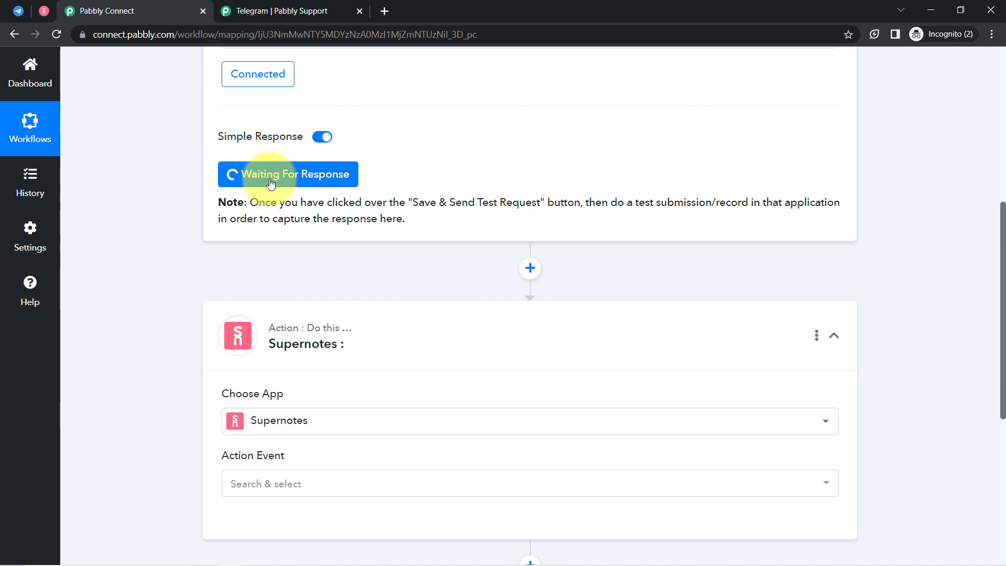
{"action": "left_click", "coordinate": [21, 18]}
{"action": "left_click_drag", "start_coordinate": [500, 427], "coordinate": [467, 420]}
{"action": "key", "text": "Return"}
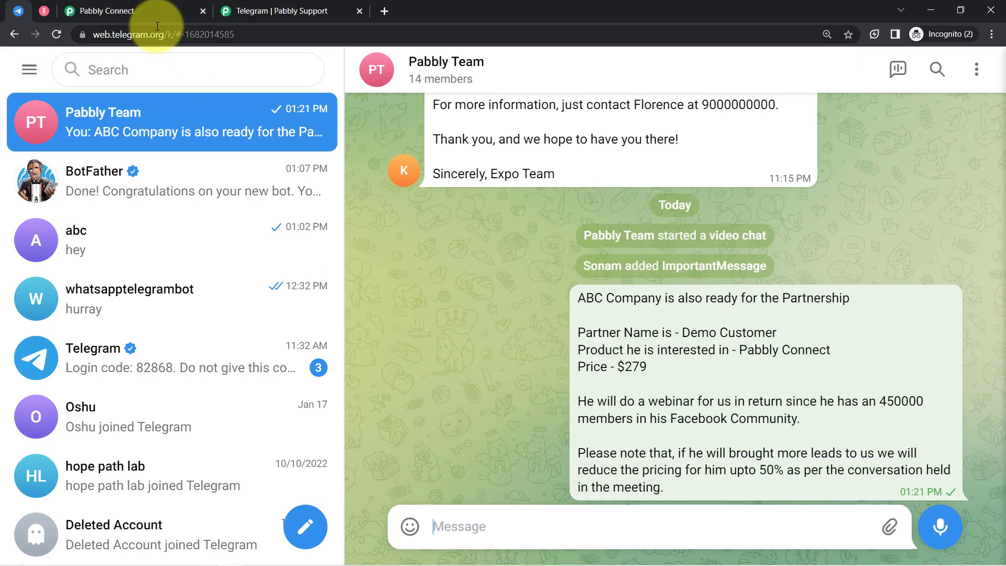
- Switch to Pabbly Connect and examine the captured response, enlarging the Message Text value to read the message
{"action": "left_click", "coordinate": [138, 11]}
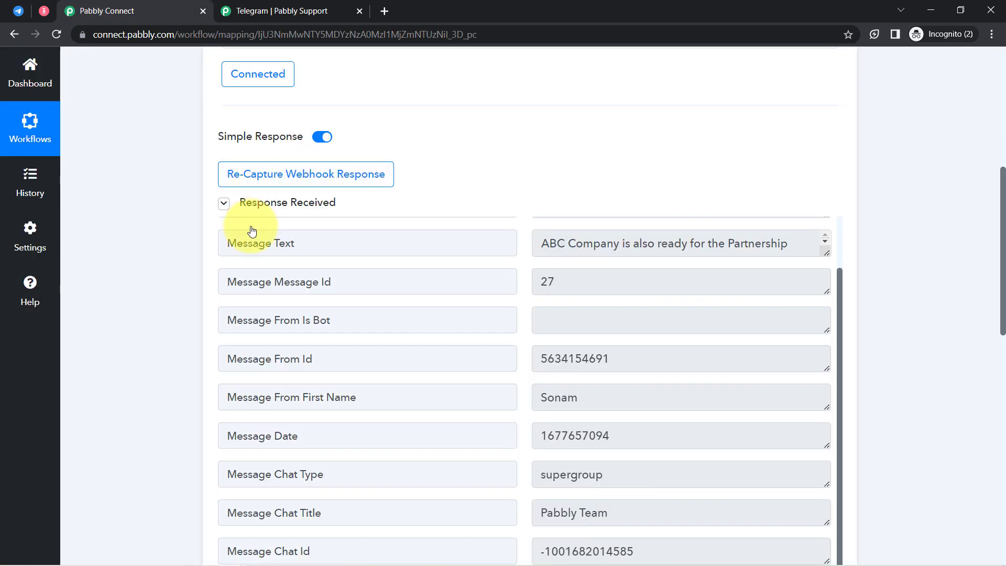
{"action": "scroll", "coordinate": [1003, 186], "scroll_direction": "down", "scroll_amount": 1}
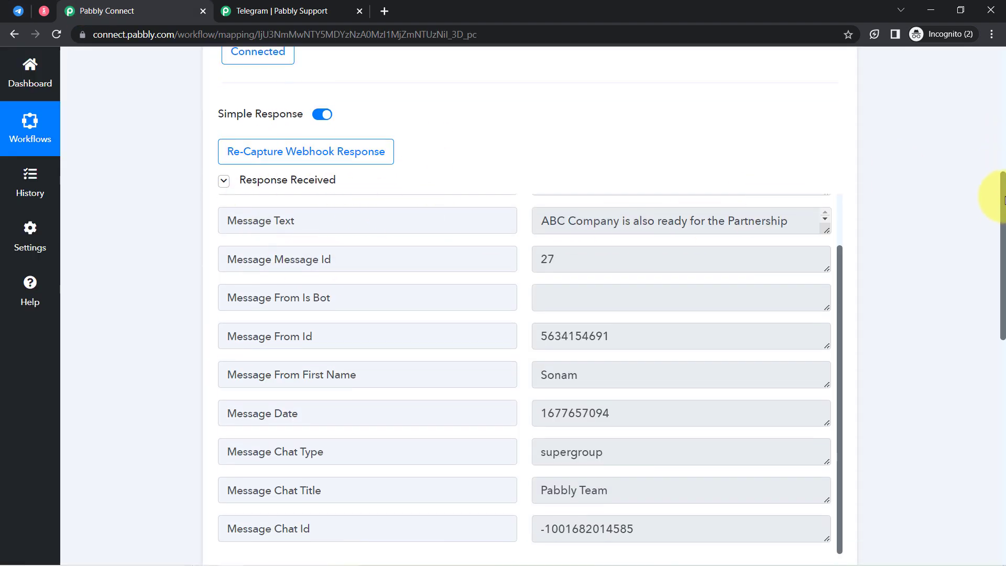
{"action": "double_click", "coordinate": [248, 196]}
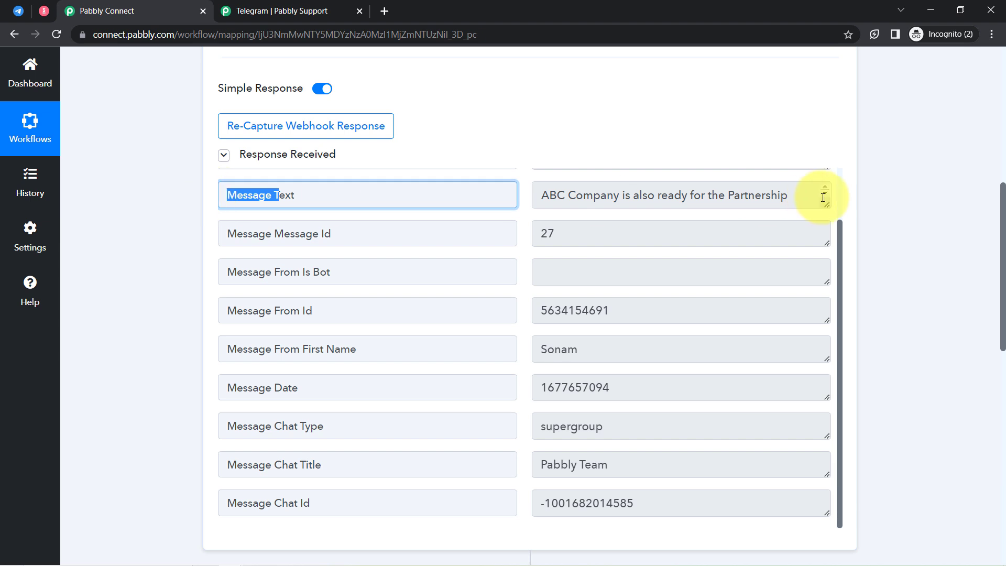
{"action": "left_click_drag", "start_coordinate": [827, 208], "coordinate": [805, 345]}
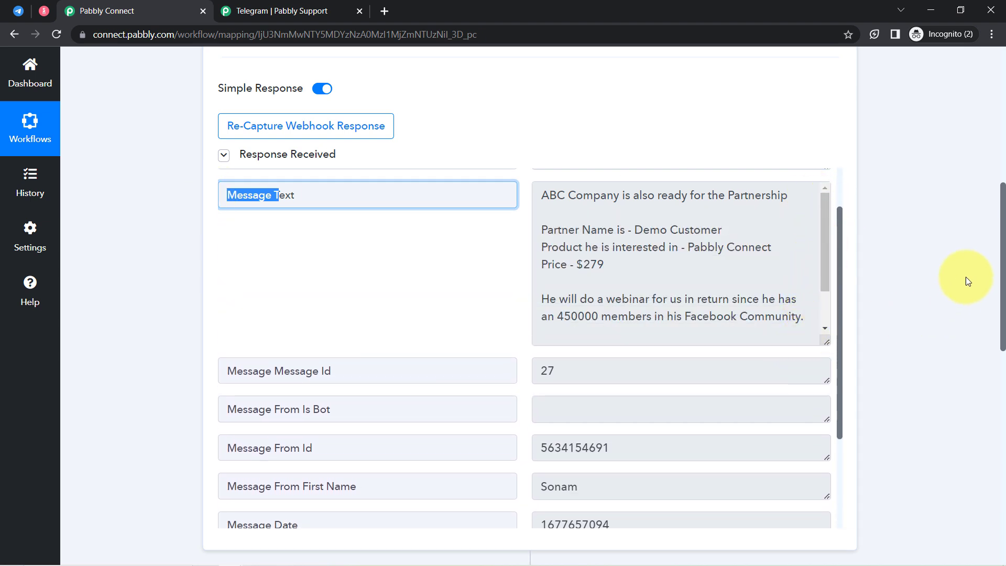
{"action": "left_click_drag", "start_coordinate": [1001, 235], "coordinate": [1000, 288]}
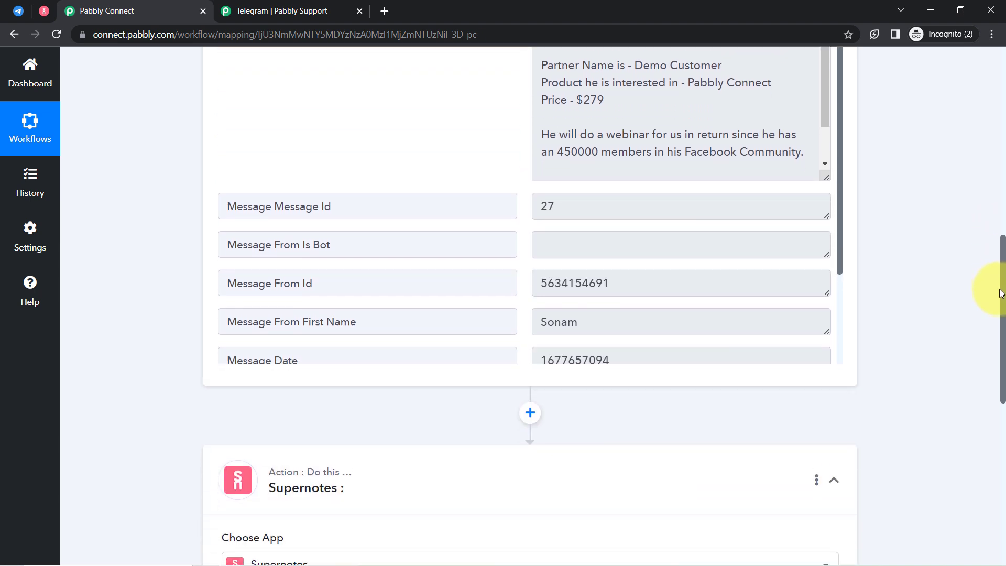
- Review the sender's first name and chat title in the captured response, checking the chat title against the group in Telegram Web
{"action": "left_click", "coordinate": [558, 328]}
{"action": "left_click_drag", "start_coordinate": [567, 322], "coordinate": [525, 307]}
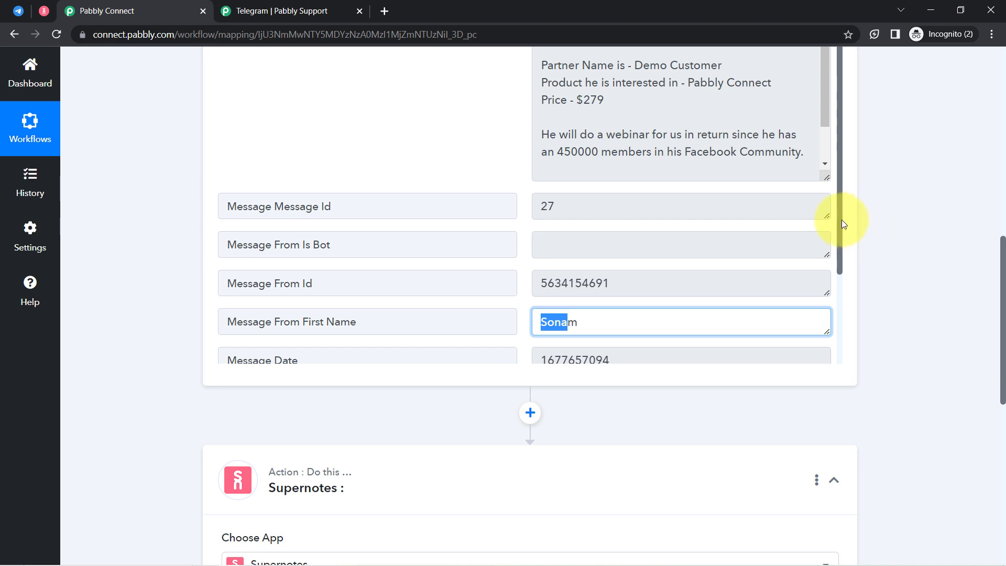
{"action": "left_click_drag", "start_coordinate": [840, 222], "coordinate": [828, 279]}
{"action": "scroll", "coordinate": [828, 279], "scroll_direction": "down", "scroll_amount": 2}
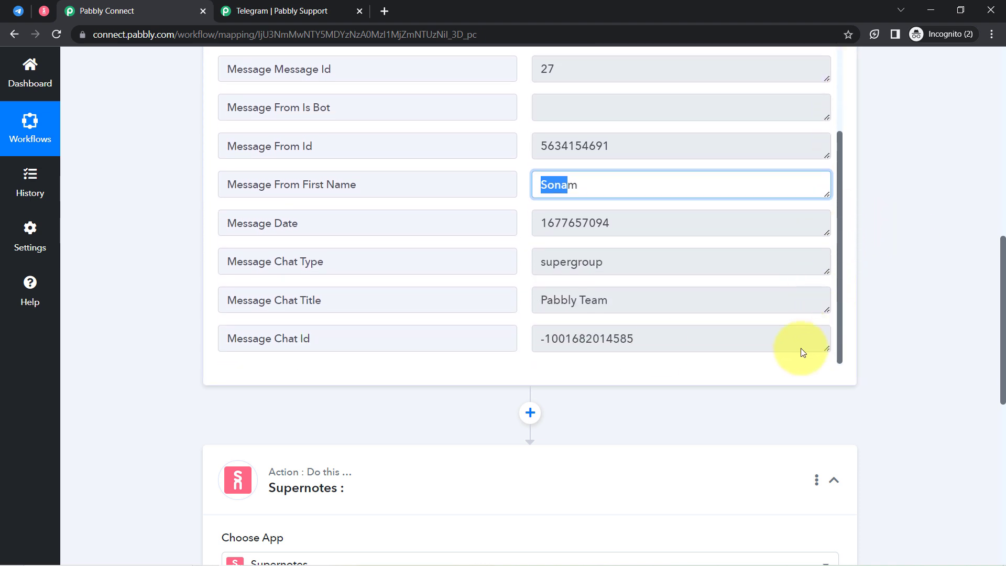
{"action": "left_click", "coordinate": [294, 307]}
{"action": "left_click_drag", "start_coordinate": [294, 307], "coordinate": [379, 307]}
{"action": "left_click_drag", "start_coordinate": [631, 304], "coordinate": [529, 301]}
{"action": "left_click", "coordinate": [31, 7]}
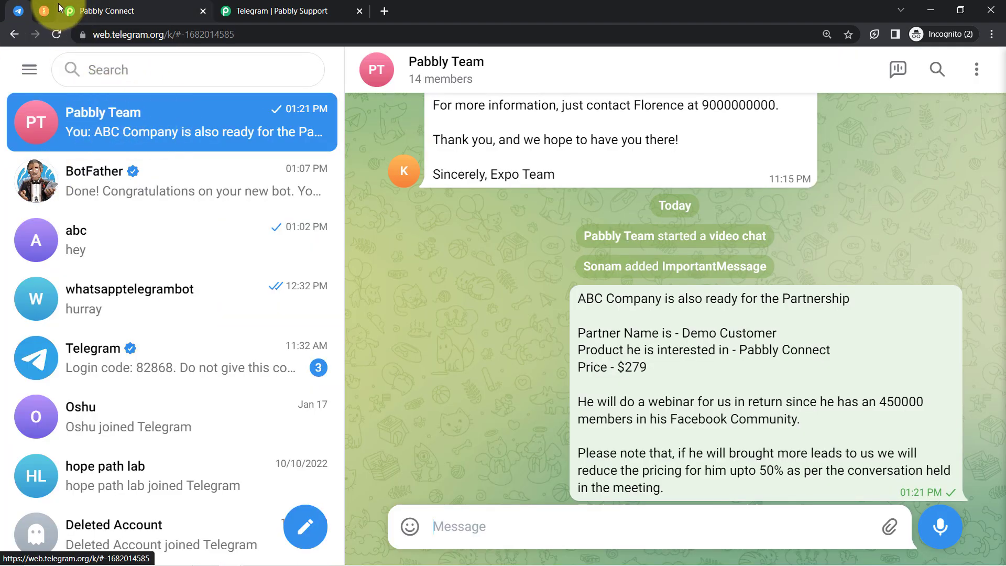
{"action": "left_click", "coordinate": [97, 11]}
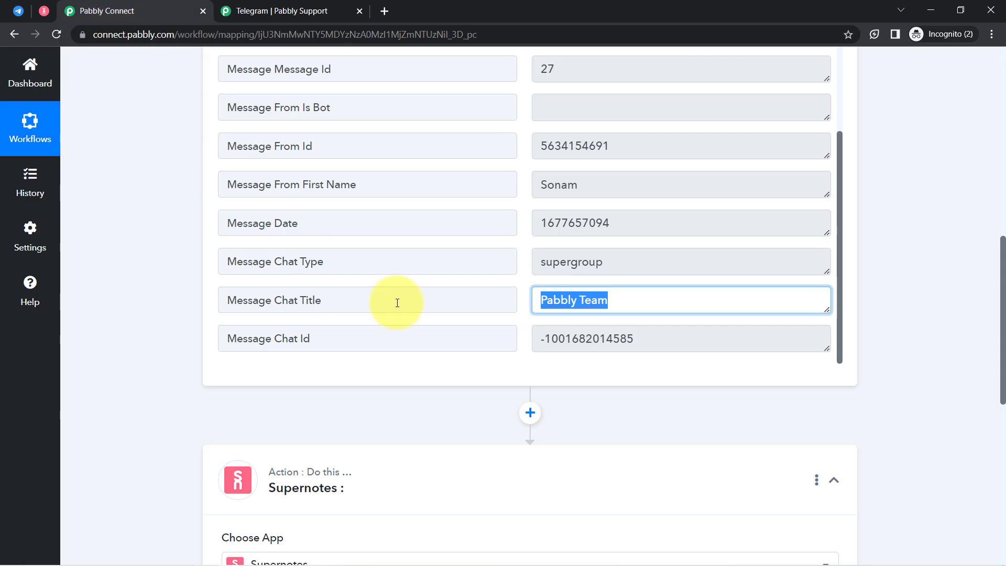
- Set the Supernotes action event to Create Card
{"action": "left_click_drag", "start_coordinate": [1001, 306], "coordinate": [996, 406]}
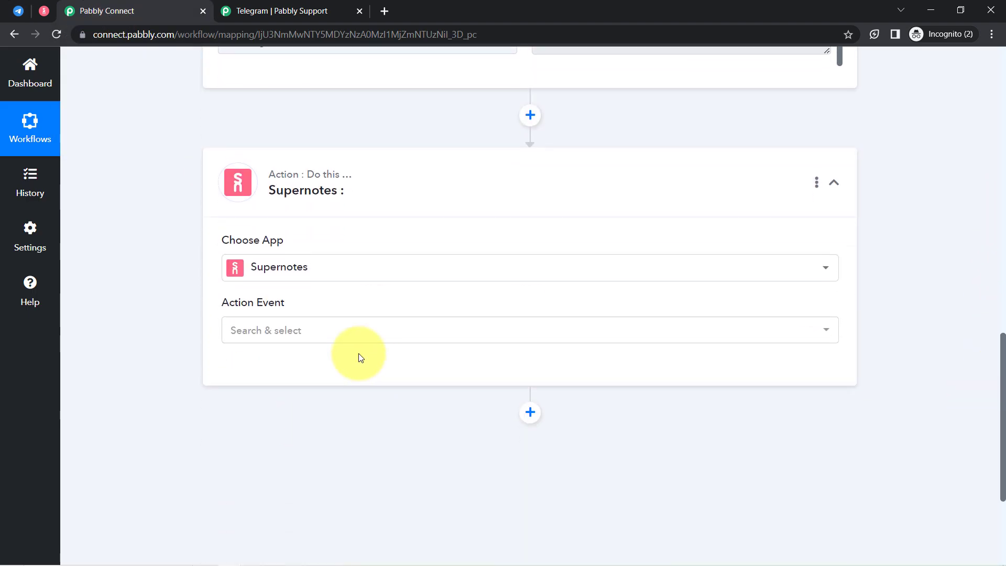
{"action": "left_click", "coordinate": [244, 329]}
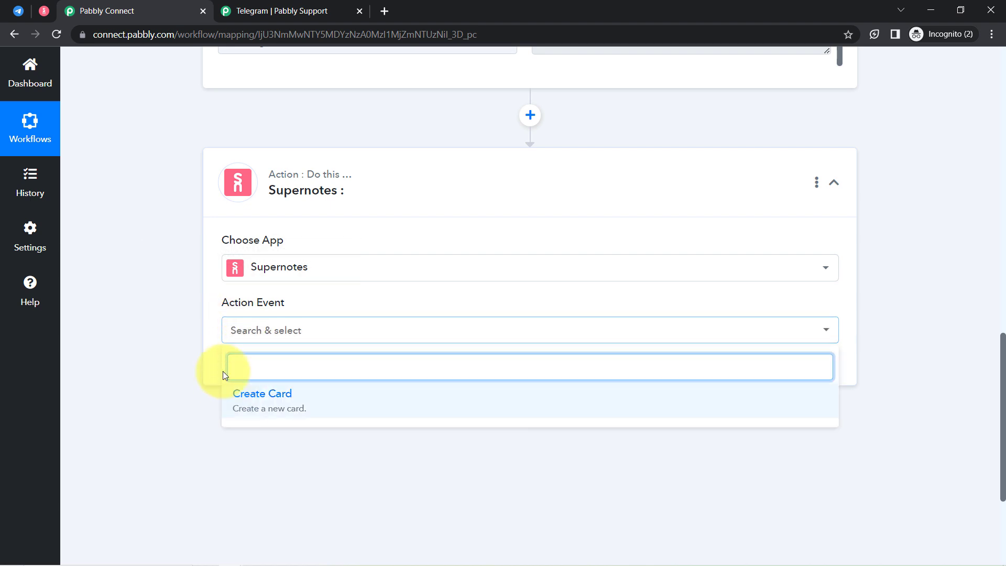
{"action": "left_click", "coordinate": [272, 395]}
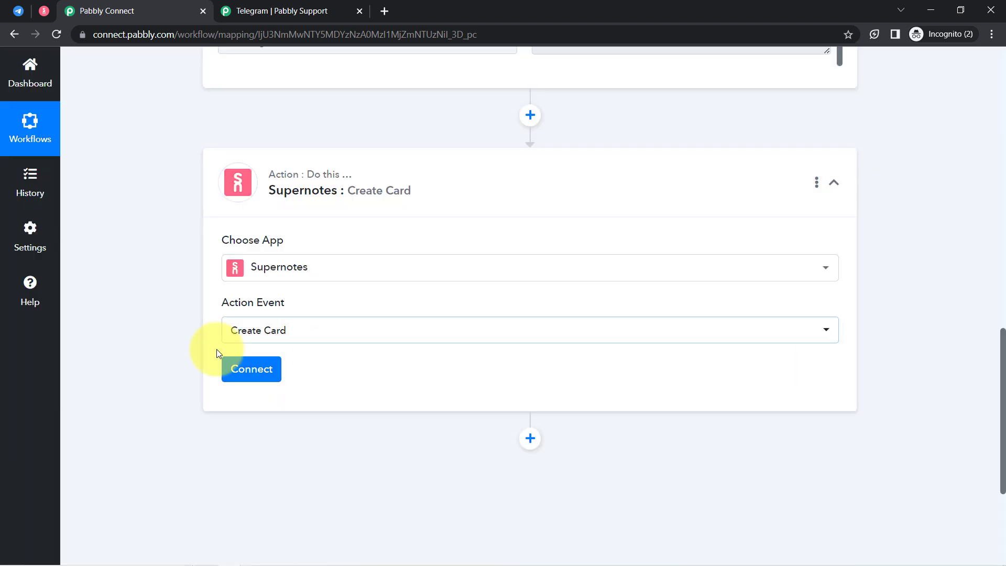
- Start adding a new Supernotes connection and read the instructions for finding the API key
{"action": "left_click", "coordinate": [253, 369]}
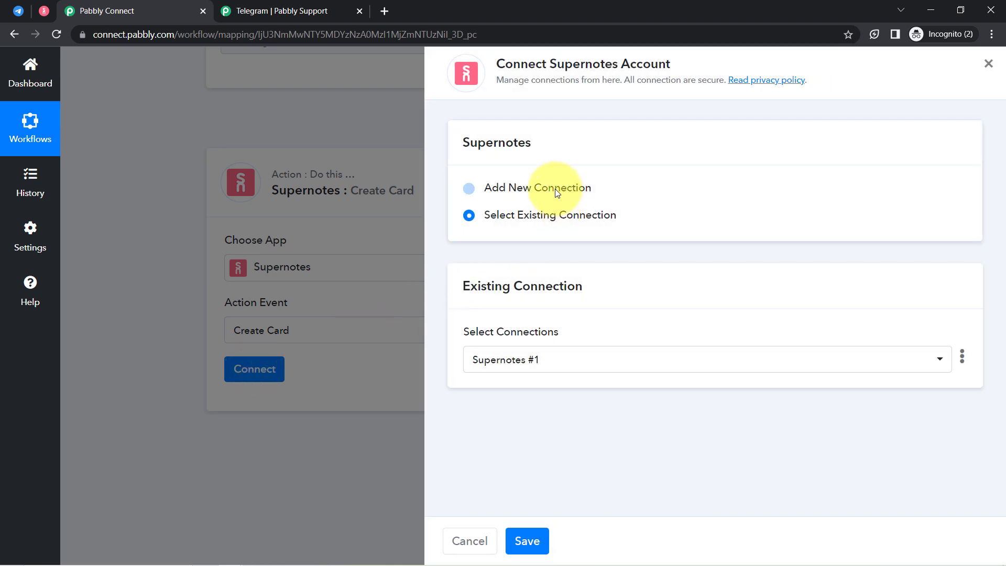
{"action": "left_click", "coordinate": [556, 193]}
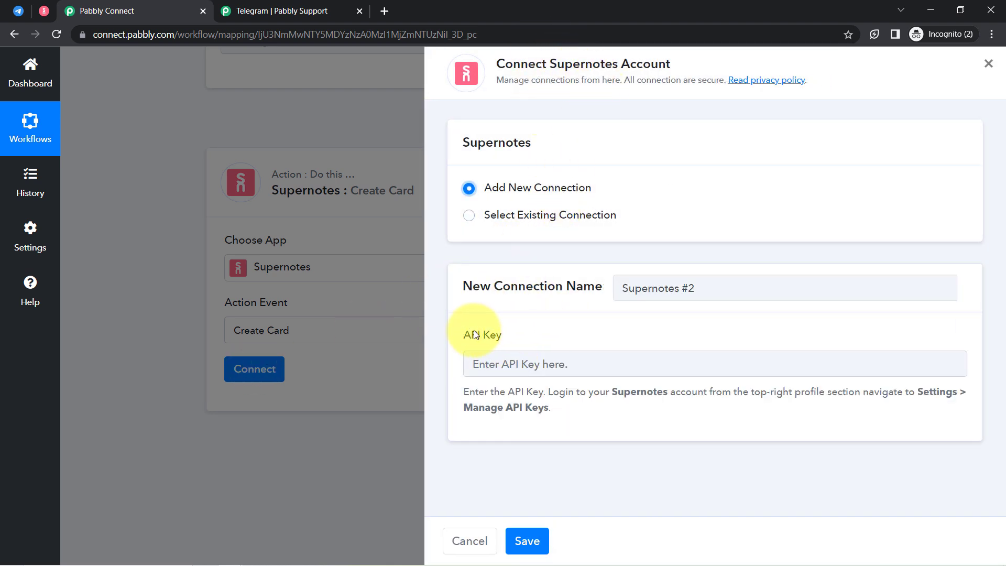
{"action": "left_click_drag", "start_coordinate": [474, 330], "coordinate": [498, 331]}
{"action": "left_click", "coordinate": [801, 378]}
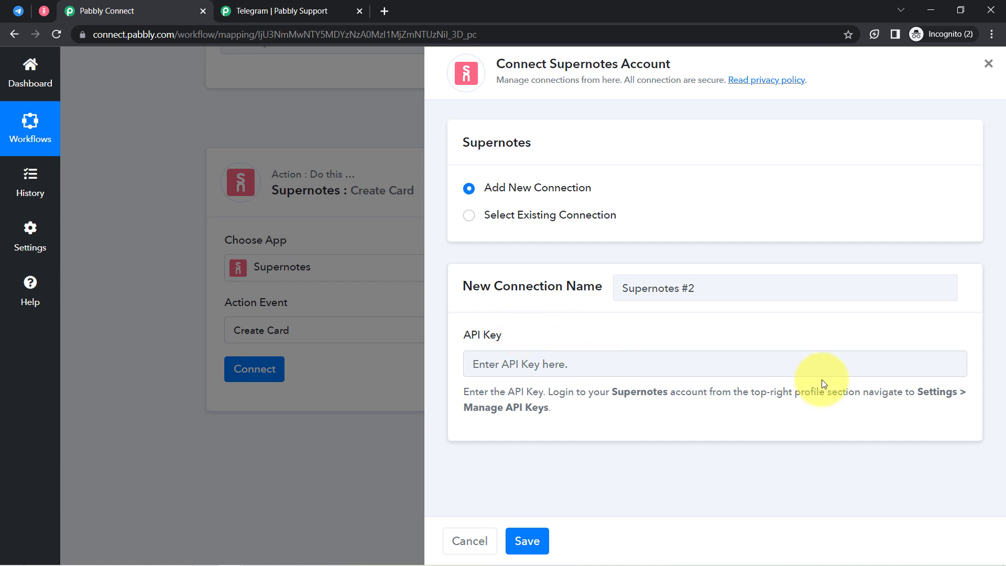
{"action": "left_click_drag", "start_coordinate": [916, 393], "coordinate": [579, 413]}
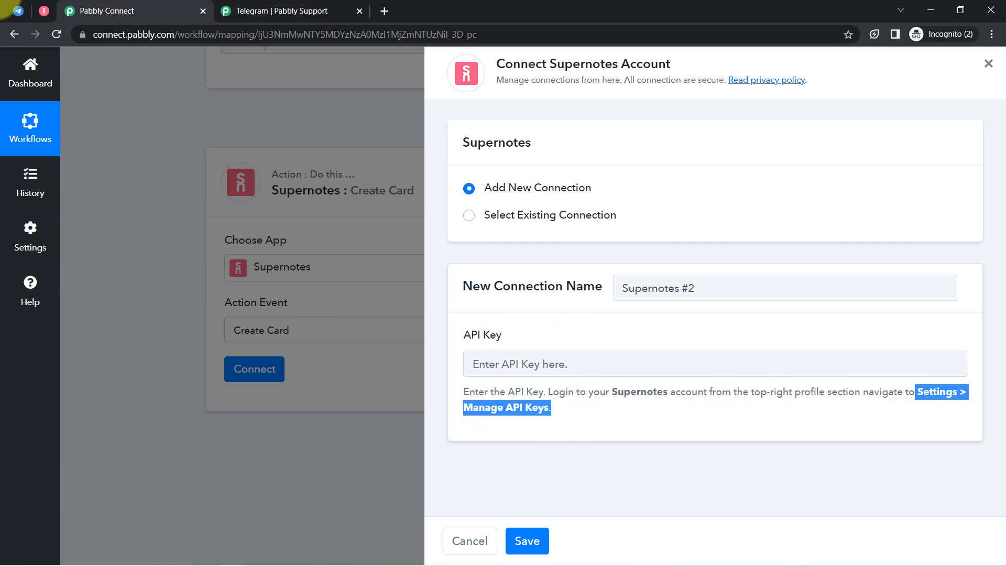
- Switch to Supernotes, open the API key management settings, enter the account password and copy the existing API key
{"action": "left_click", "coordinate": [44, 11]}
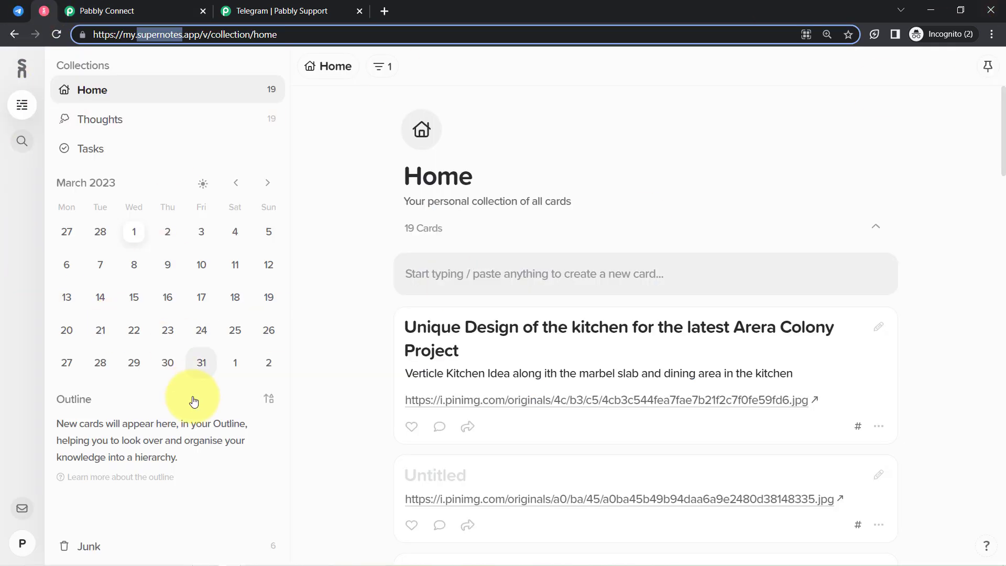
{"action": "left_click", "coordinate": [22, 542]}
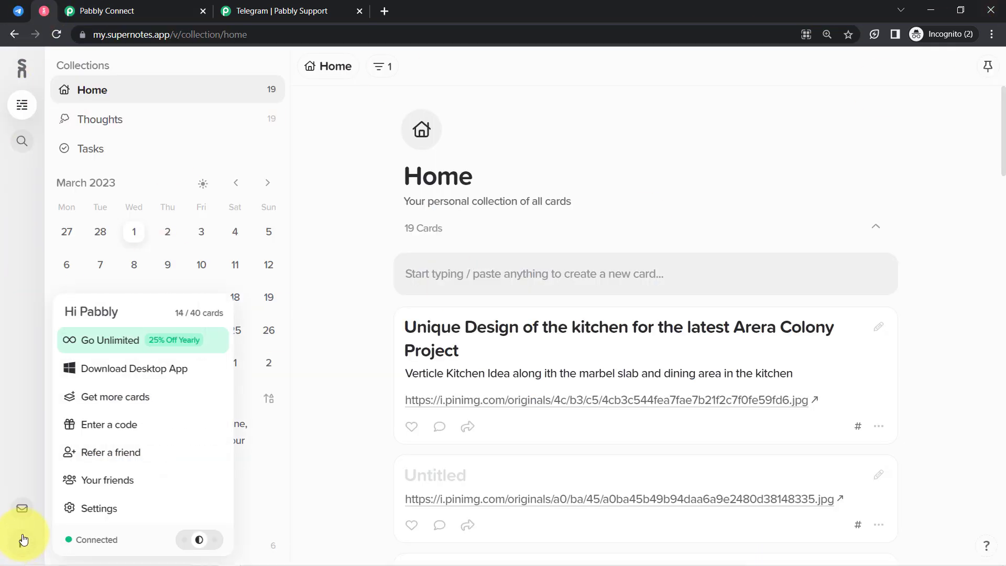
{"action": "left_click", "coordinate": [102, 505]}
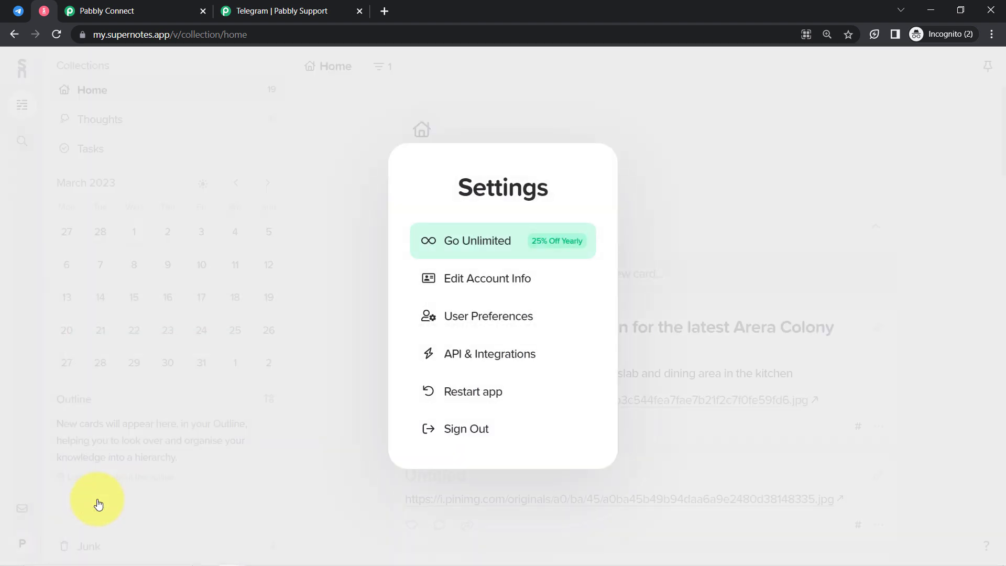
{"action": "left_click", "coordinate": [531, 360]}
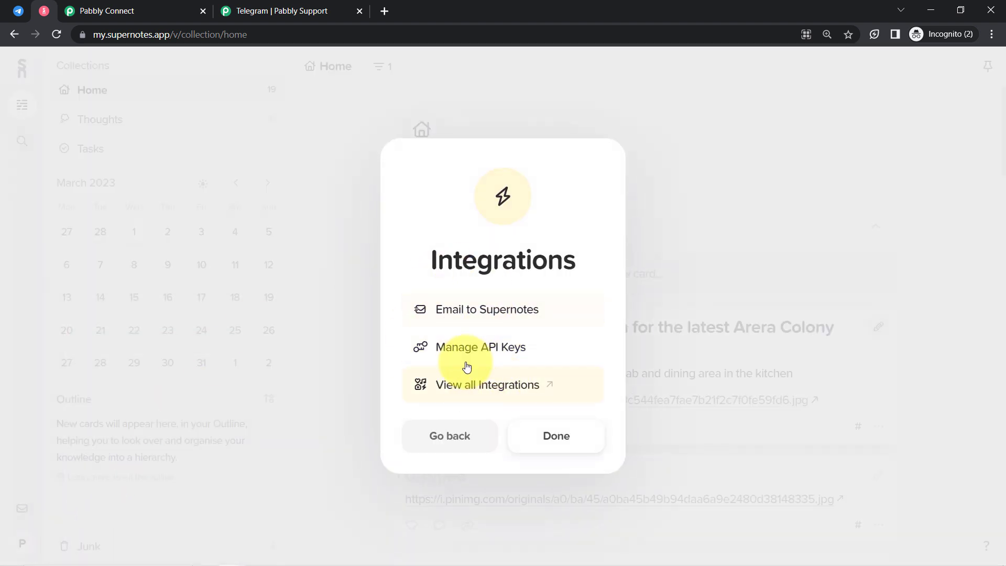
{"action": "left_click", "coordinate": [511, 346]}
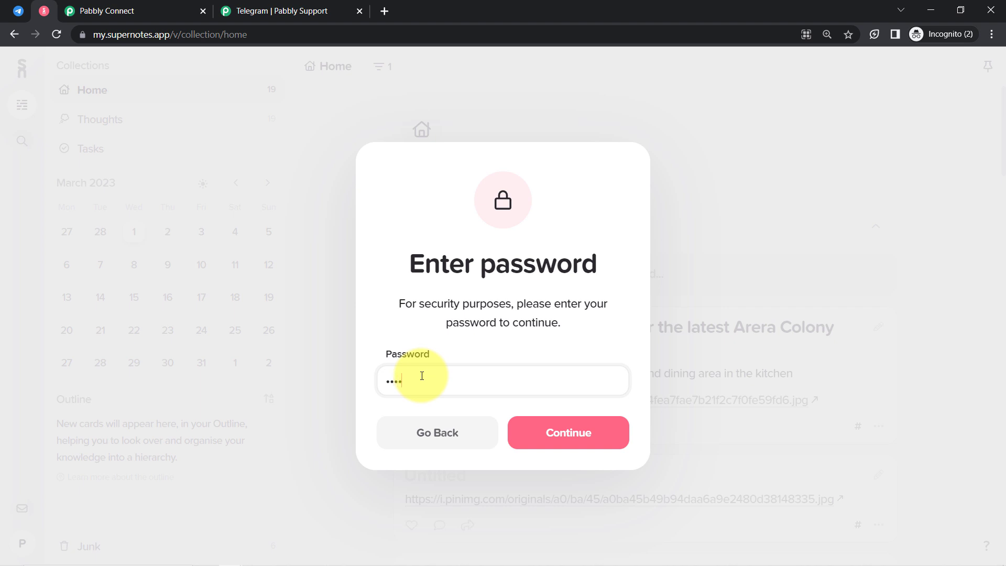
{"action": "key", "text": "Return"}
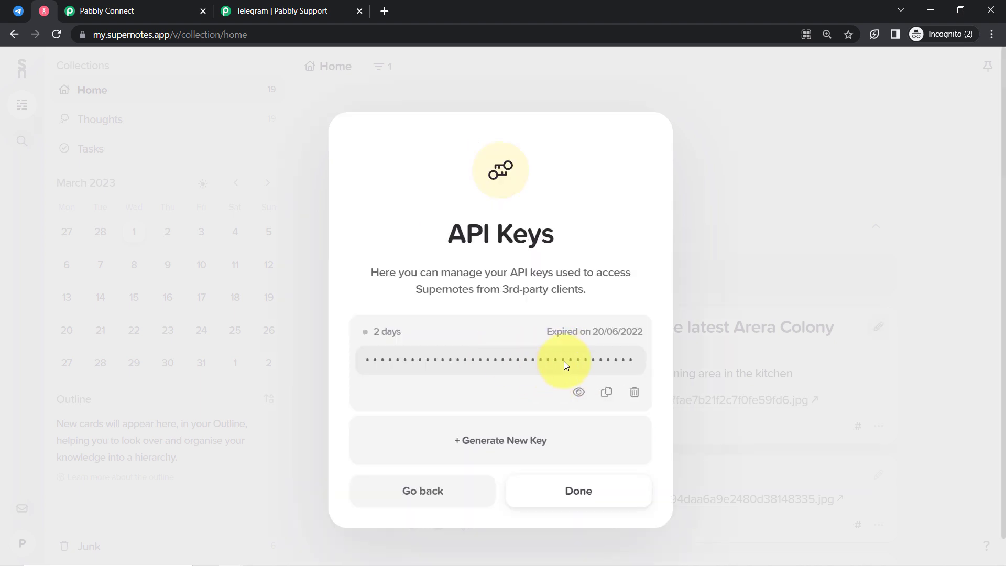
{"action": "left_click", "coordinate": [606, 393]}
- Return to Pabbly Connect, paste the API key into the new Supernotes connection and save it
{"action": "left_click", "coordinate": [167, 8]}
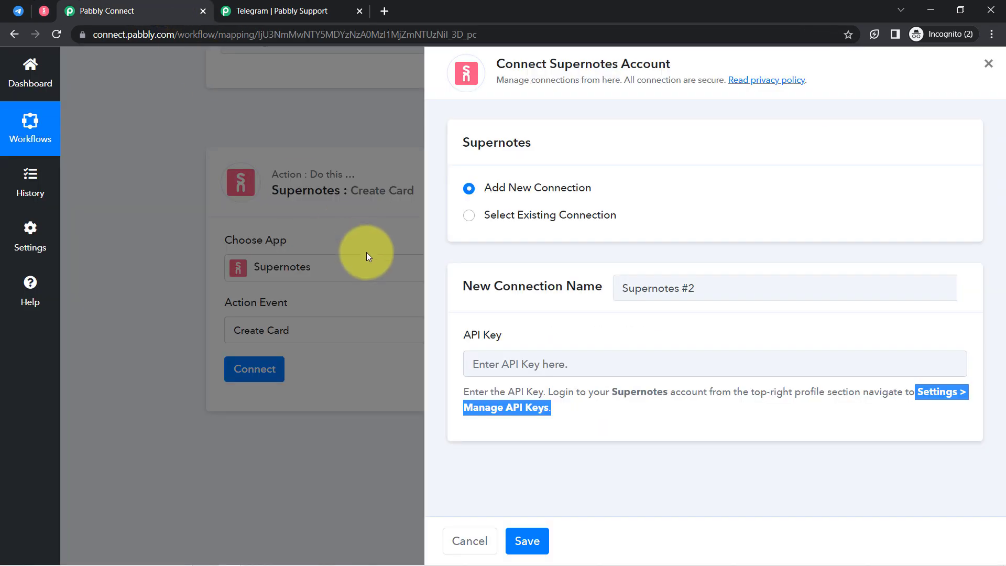
{"action": "left_click", "coordinate": [487, 363]}
{"action": "key", "text": "ctrl+v"}
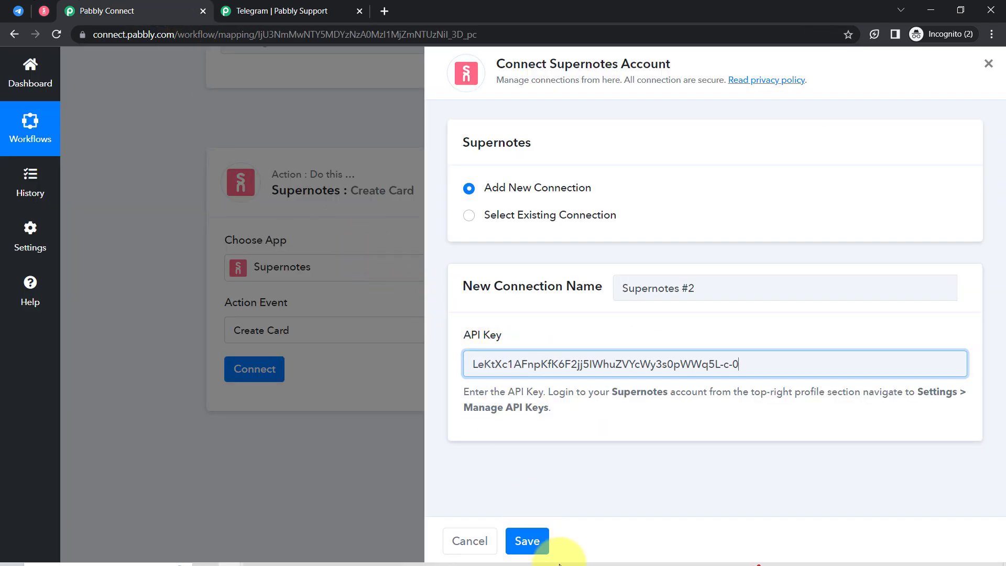
{"action": "left_click", "coordinate": [527, 541]}
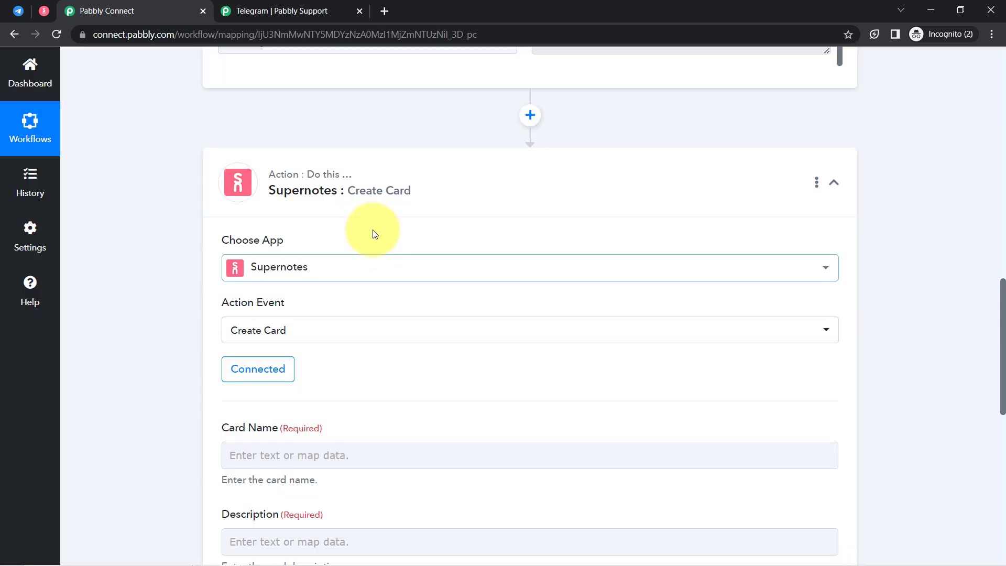
- Enter "New Message is Arrived into our Group/Channel -" as the Card Name of the Create Card action
{"action": "left_click_drag", "start_coordinate": [1003, 288], "coordinate": [1003, 352]}
{"action": "left_click_drag", "start_coordinate": [244, 199], "coordinate": [280, 202]}
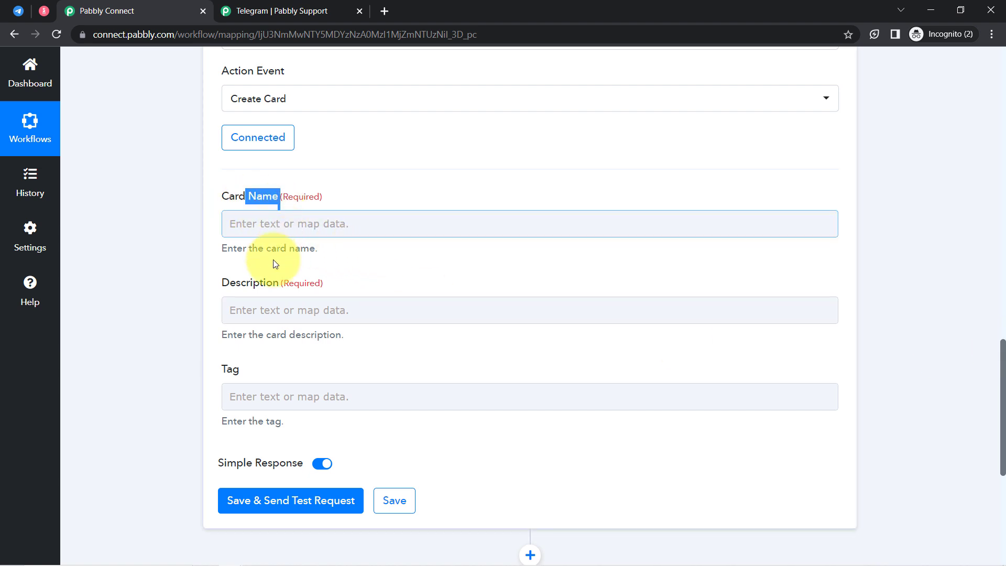
{"action": "left_click_drag", "start_coordinate": [237, 283], "coordinate": [283, 285]}
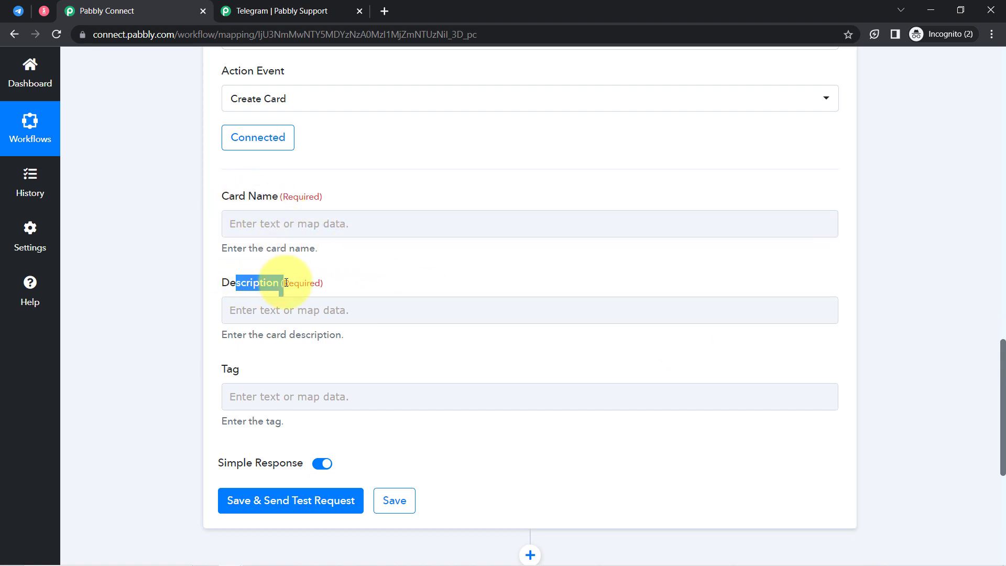
{"action": "left_click", "coordinate": [258, 224]}
{"action": "type", "text": "N"}
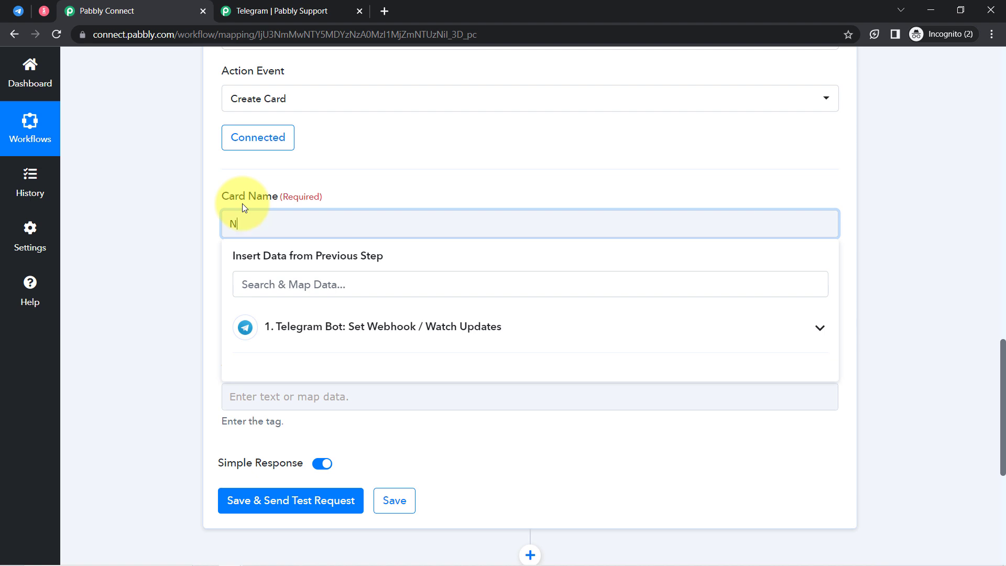
{"action": "type", "text": "ew Message is Arrived into our Group/Channel -"}
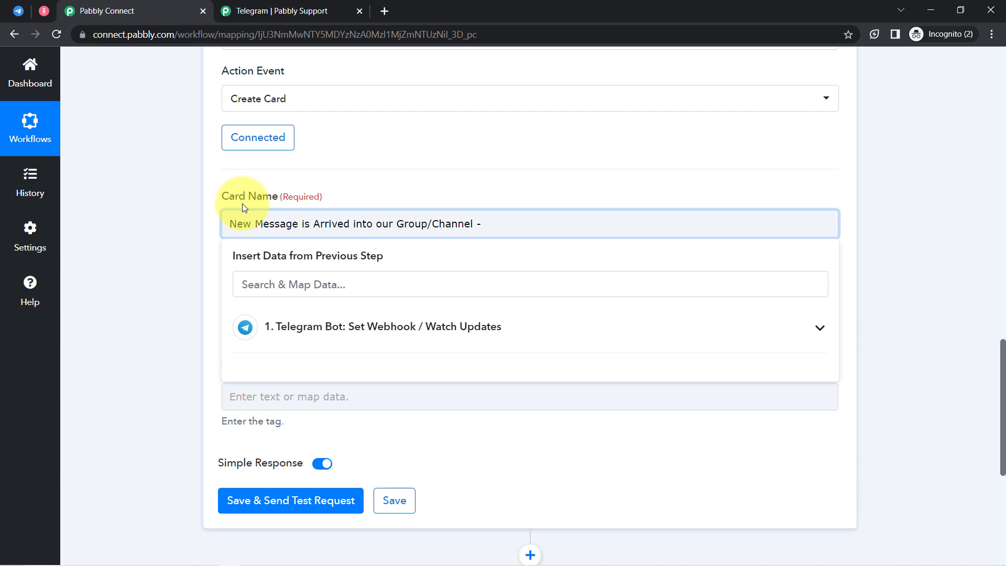
- Map the Telegram trigger's Message Chat Title at the end of the Card Name text
{"action": "left_click", "coordinate": [394, 329]}
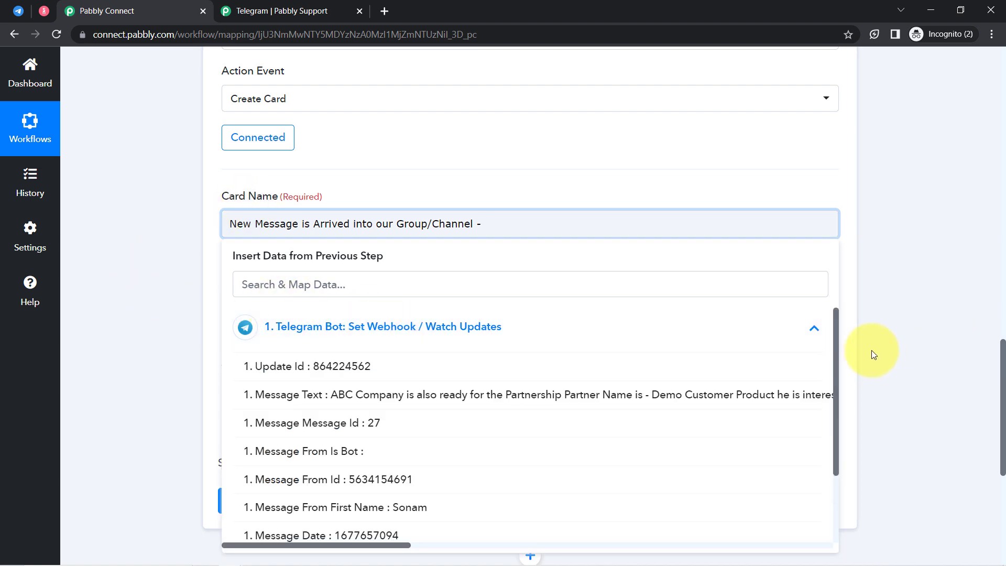
{"action": "left_click_drag", "start_coordinate": [834, 343], "coordinate": [828, 437]}
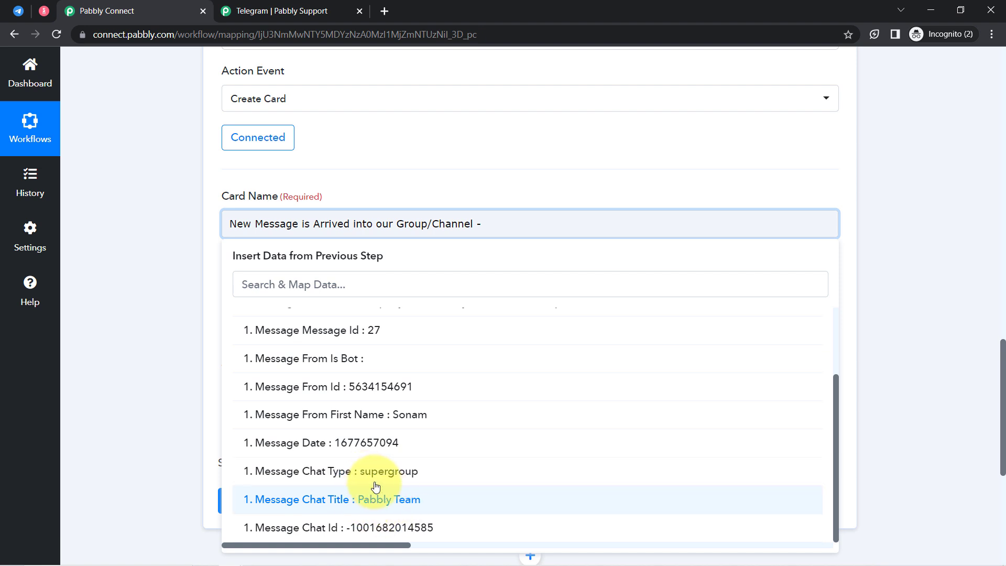
{"action": "left_click", "coordinate": [999, 406]}
{"action": "left_click_drag", "start_coordinate": [1001, 408], "coordinate": [1000, 274]}
{"action": "left_click_drag", "start_coordinate": [537, 276], "coordinate": [999, 396]}
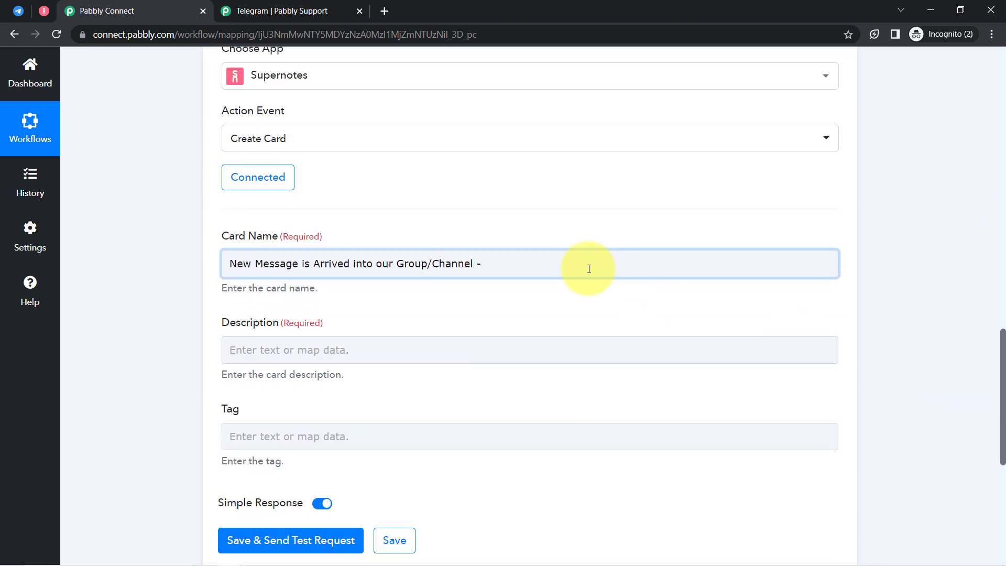
{"action": "left_click", "coordinate": [527, 260]}
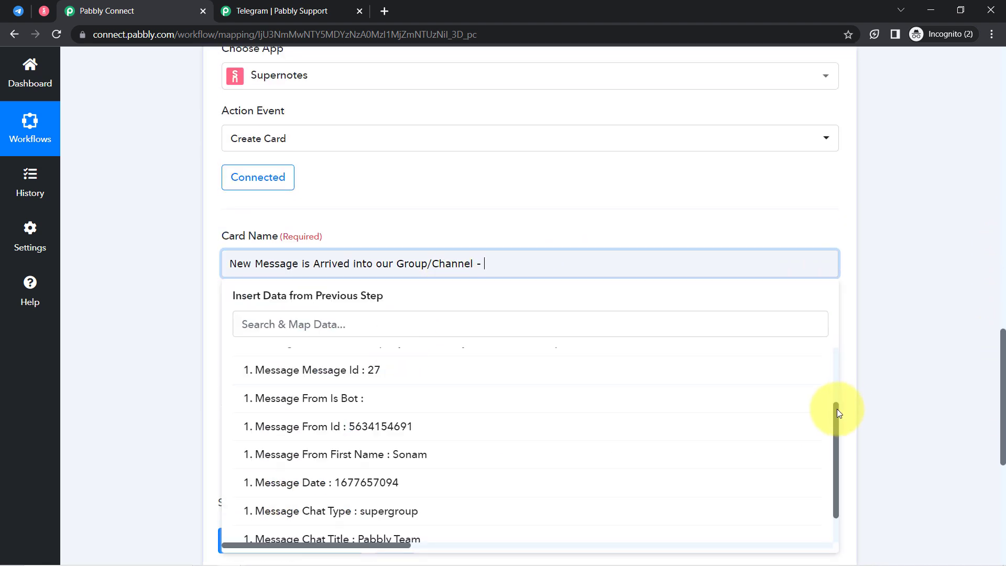
{"action": "left_click_drag", "start_coordinate": [835, 419], "coordinate": [831, 465]}
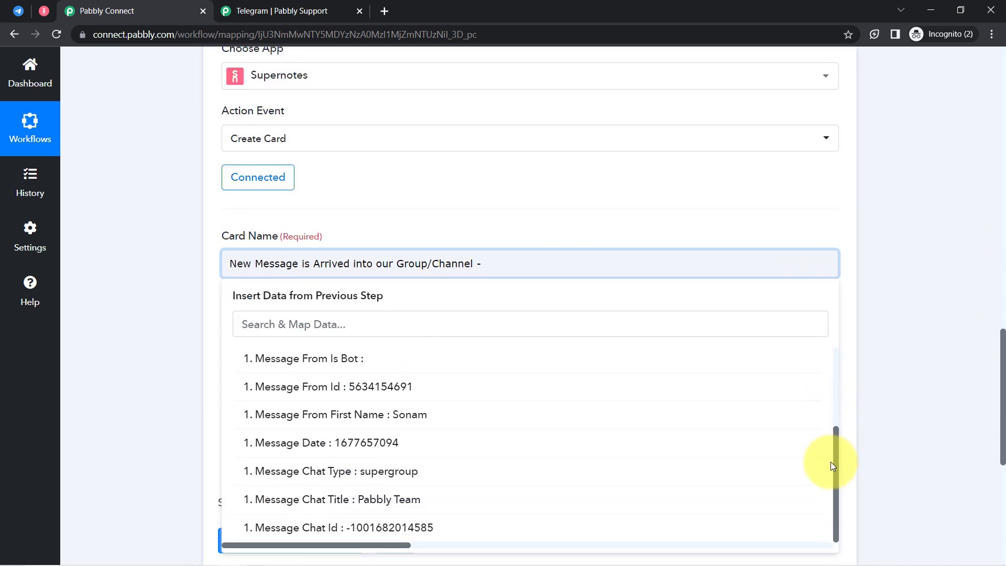
{"action": "left_click", "coordinate": [401, 503]}
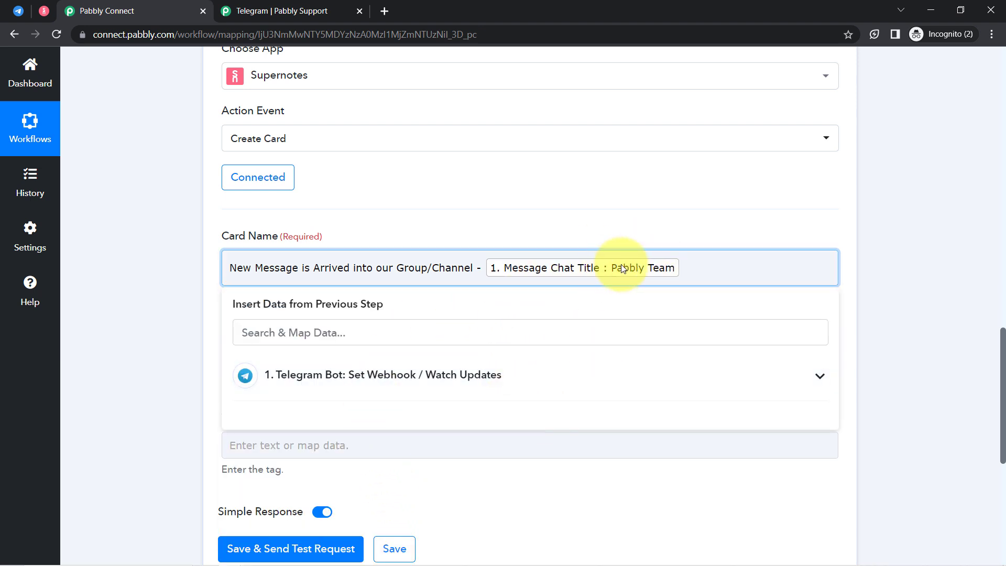
{"action": "left_click", "coordinate": [565, 217]}
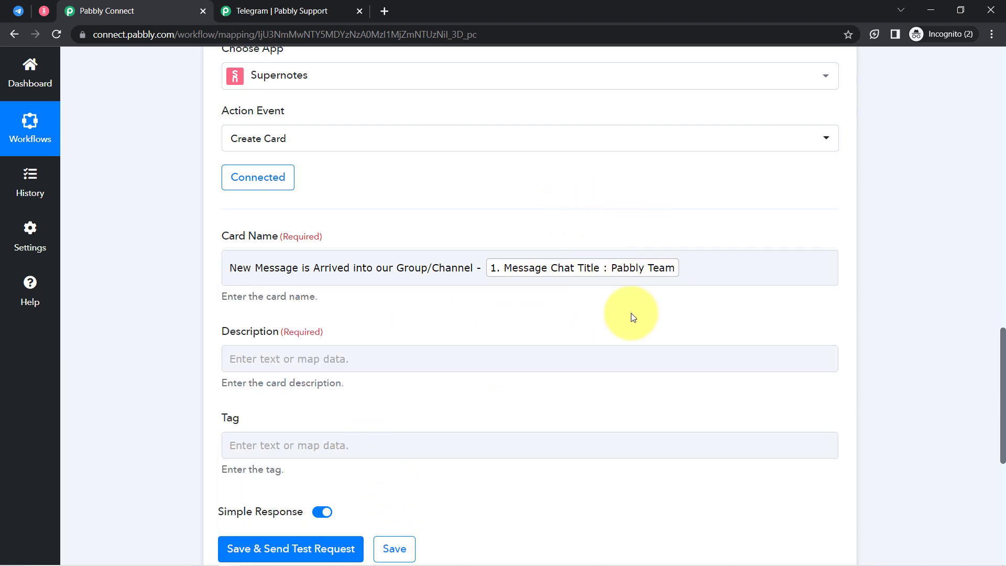
{"action": "left_click", "coordinate": [588, 282]}
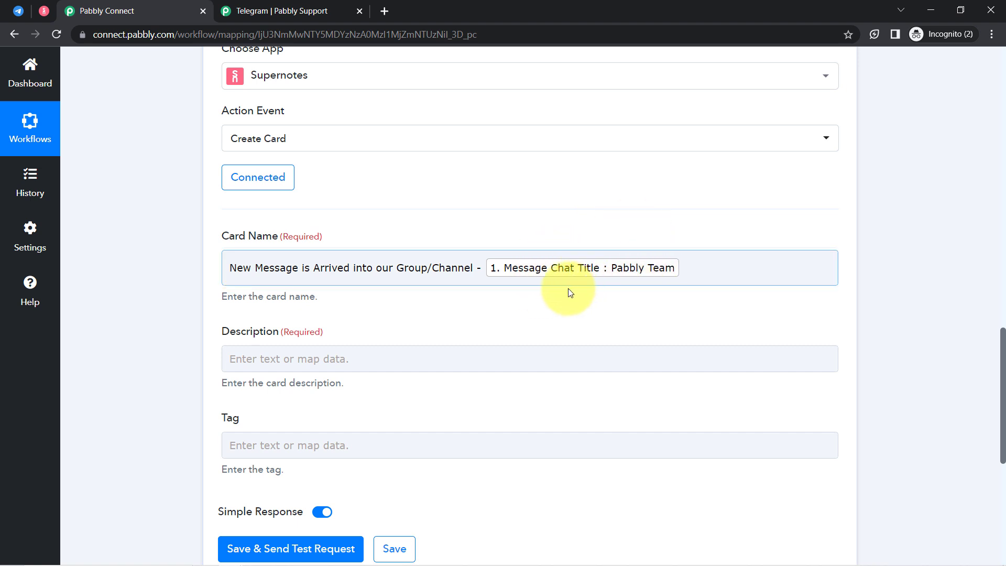
{"action": "left_click", "coordinate": [558, 248]}
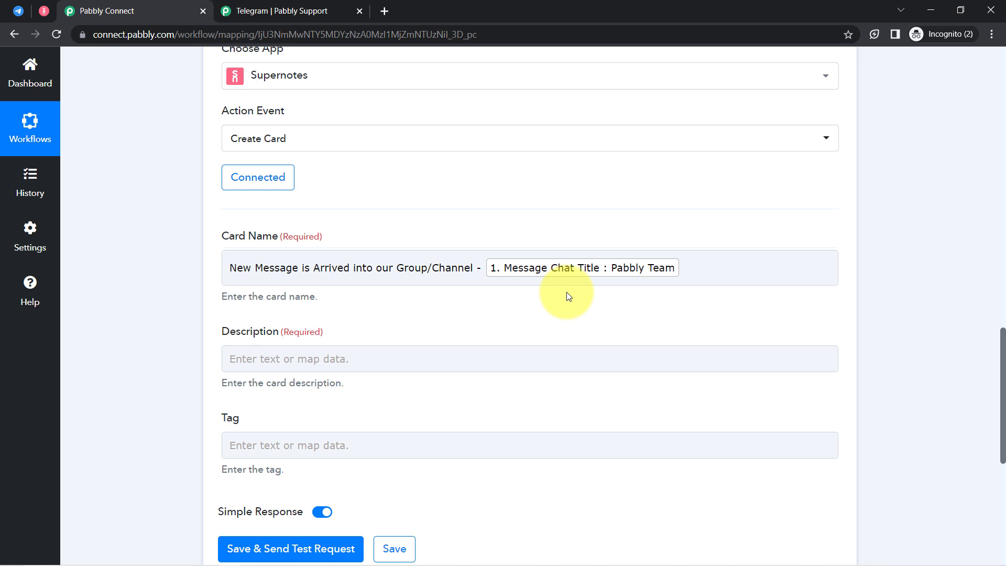
{"action": "left_click", "coordinate": [496, 273]}
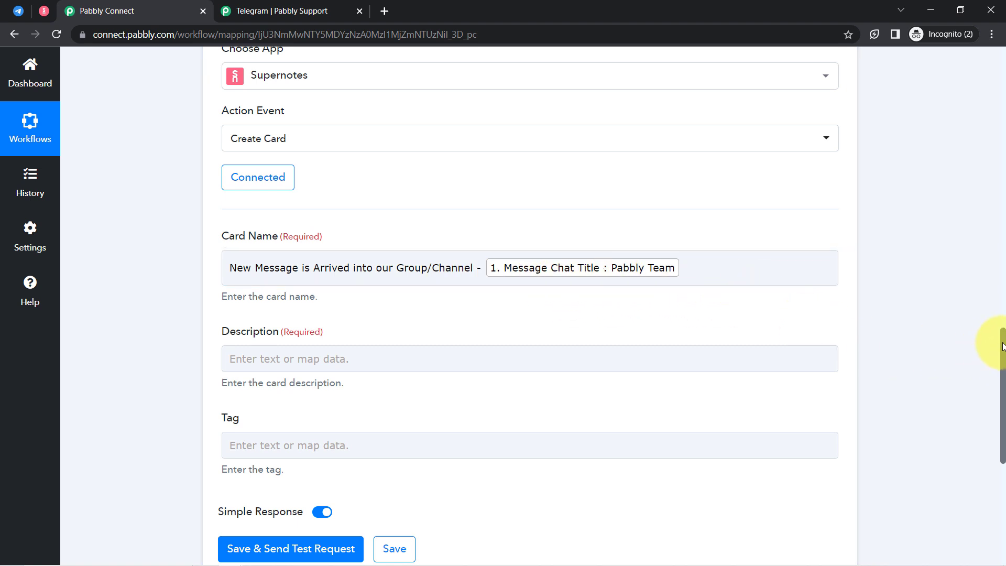
- Enter "The message is sent by -" in the card Description, map the trigger's Message From First Name after it and start a new line
{"action": "scroll", "coordinate": [1003, 346], "scroll_direction": "down", "scroll_amount": 1}
{"action": "left_click", "coordinate": [272, 294]}
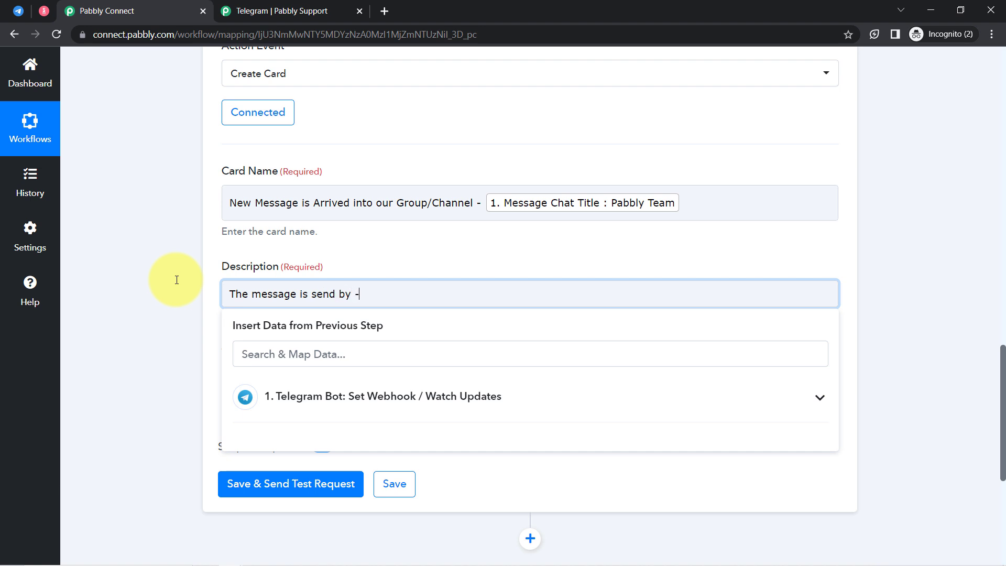
{"action": "left_click", "coordinate": [254, 354]}
{"action": "type", "text": "sona"}
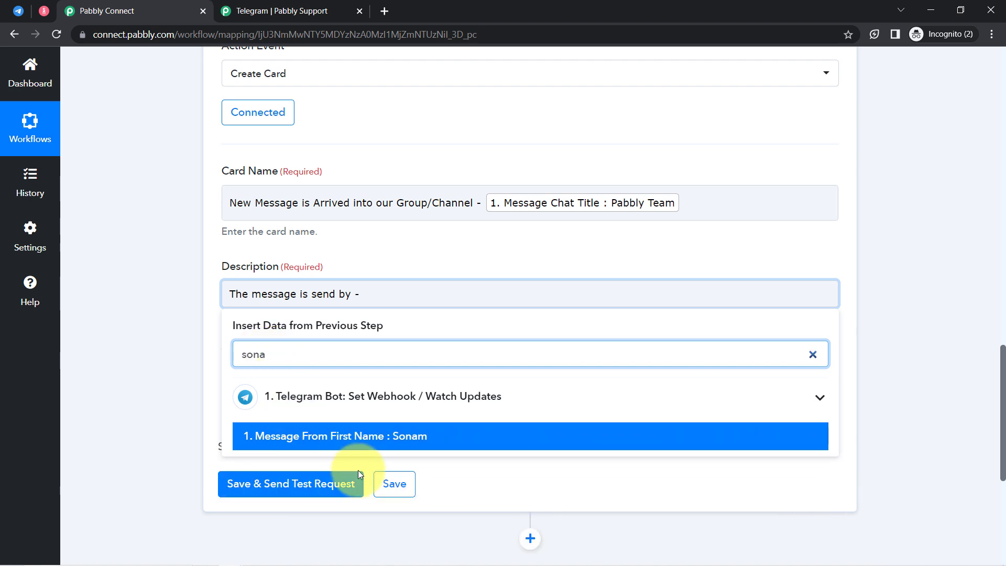
{"action": "left_click", "coordinate": [360, 435]}
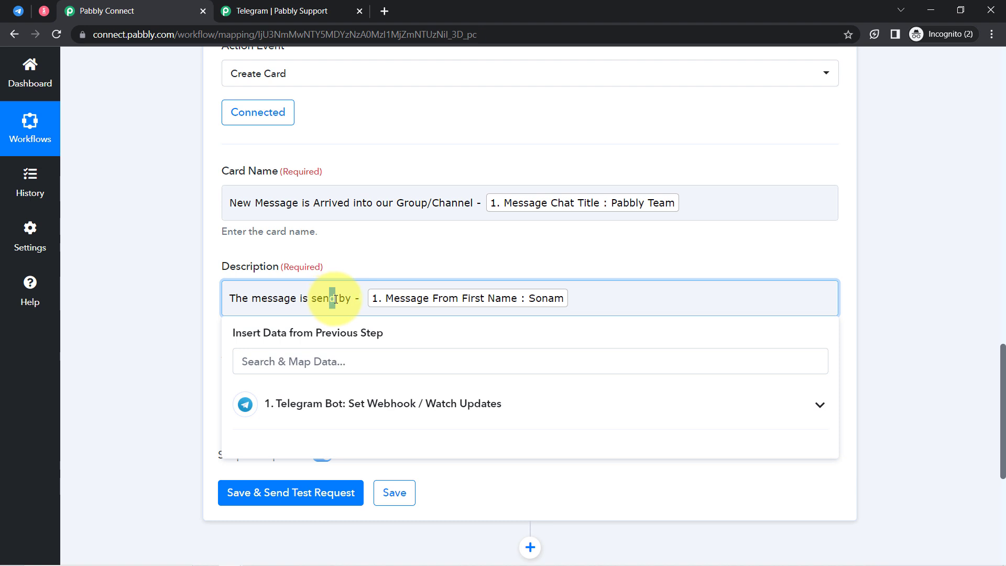
{"action": "type", "text": "t"}
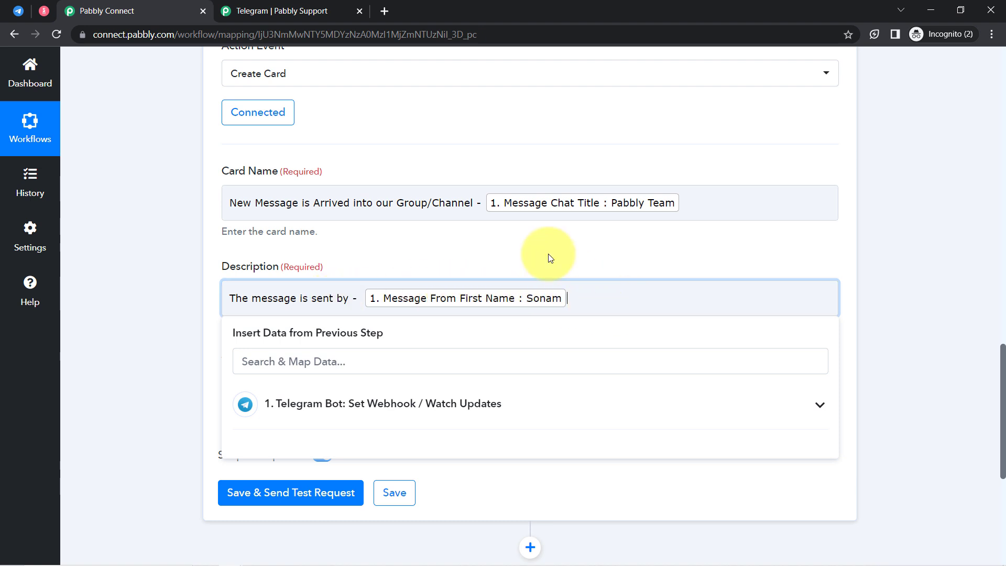
{"action": "key", "text": "Return"}
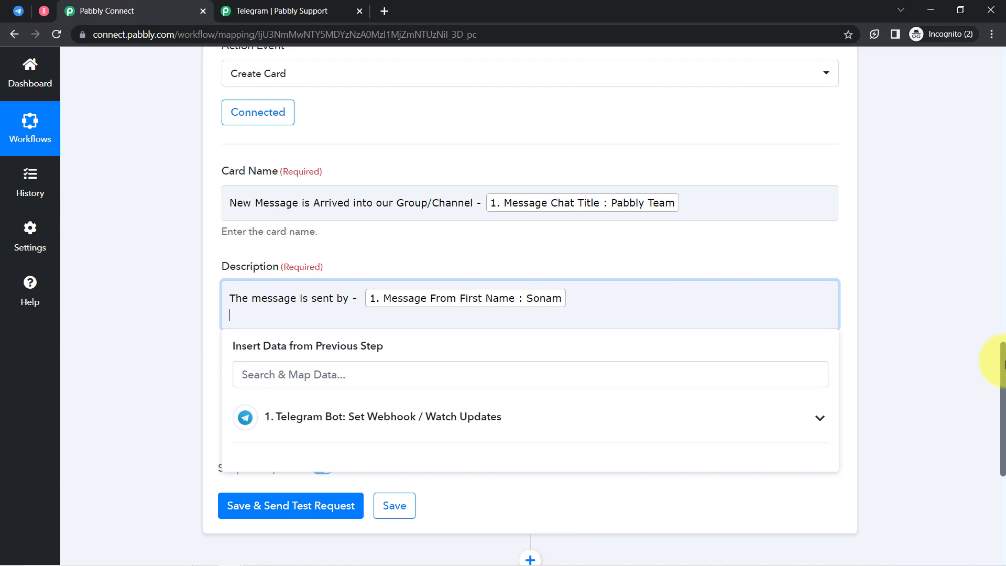
{"action": "left_click_drag", "start_coordinate": [1003, 359], "coordinate": [992, 92]}
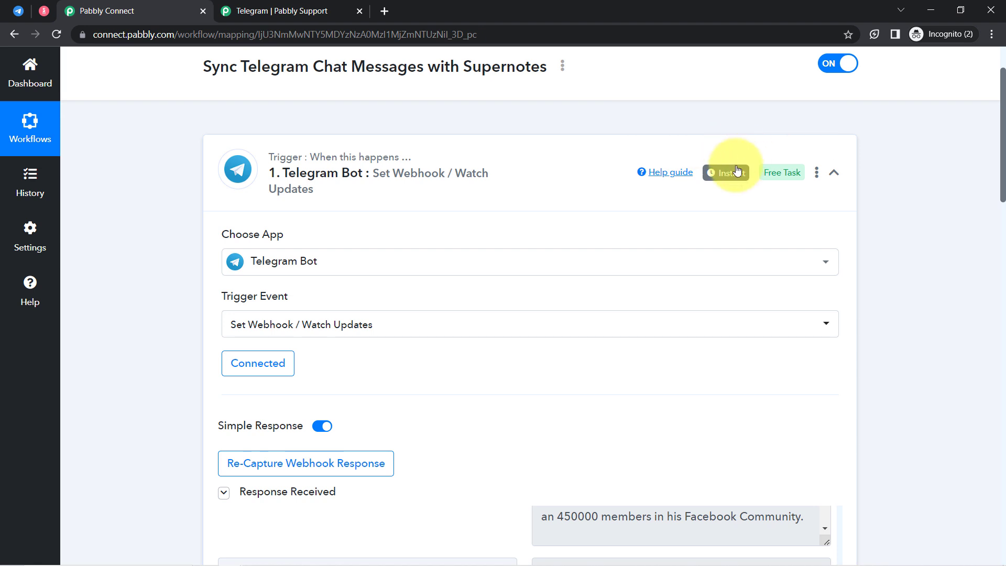
{"action": "mouse_move", "coordinate": [727, 174]}
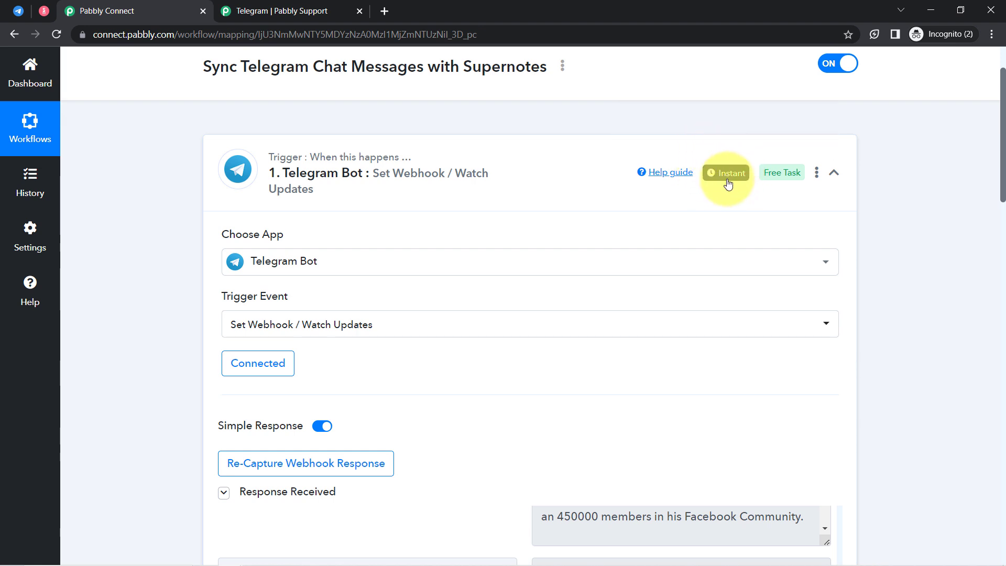
{"action": "left_click_drag", "start_coordinate": [1002, 148], "coordinate": [982, 313]}
{"action": "scroll", "coordinate": [979, 309], "scroll_direction": "up", "scroll_amount": 5}
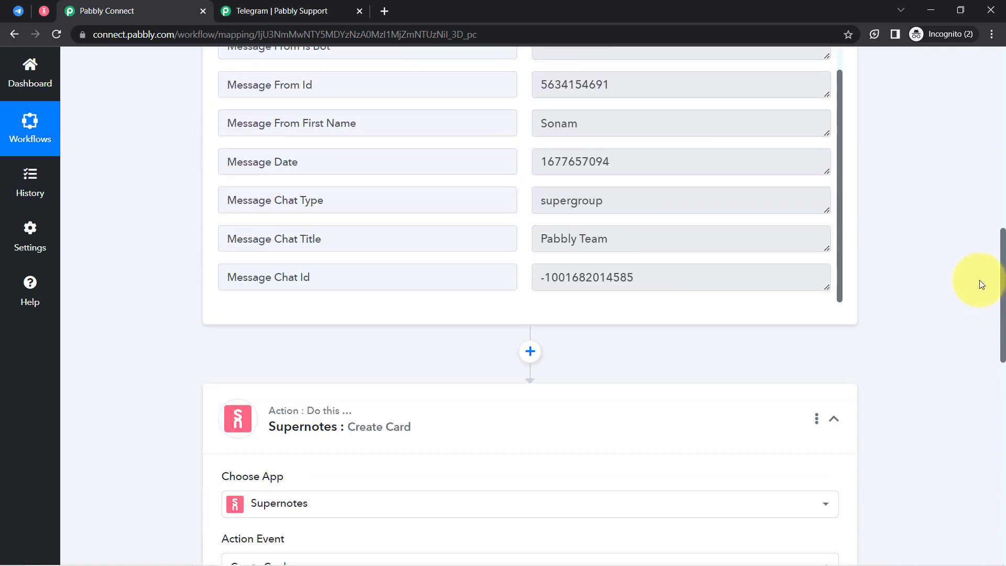
{"action": "scroll", "coordinate": [976, 252], "scroll_direction": "down", "scroll_amount": 11}
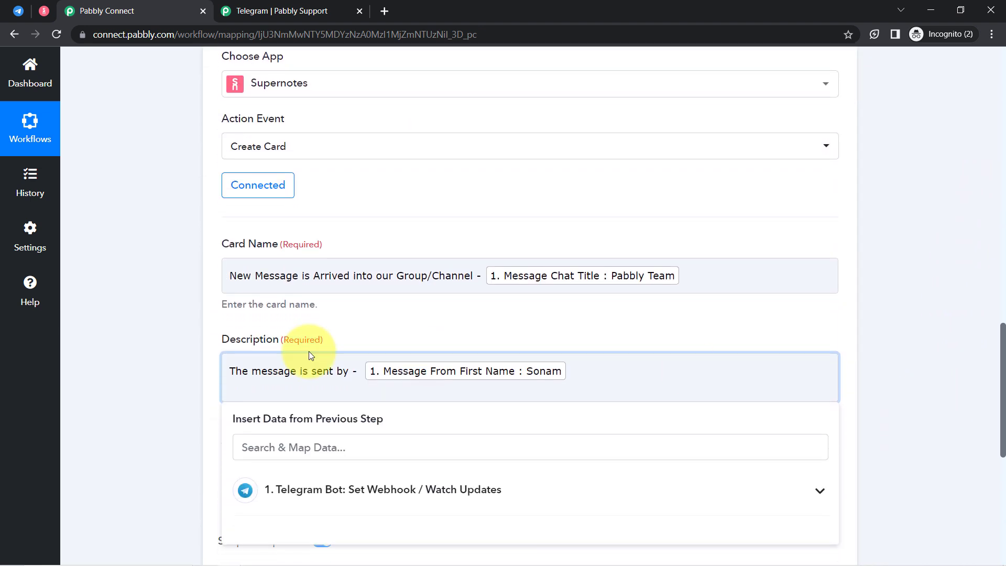
- Add "Message is:" to the Description and map the Telegram trigger's Message Text on the line below it
{"action": "type", "text": "M"}
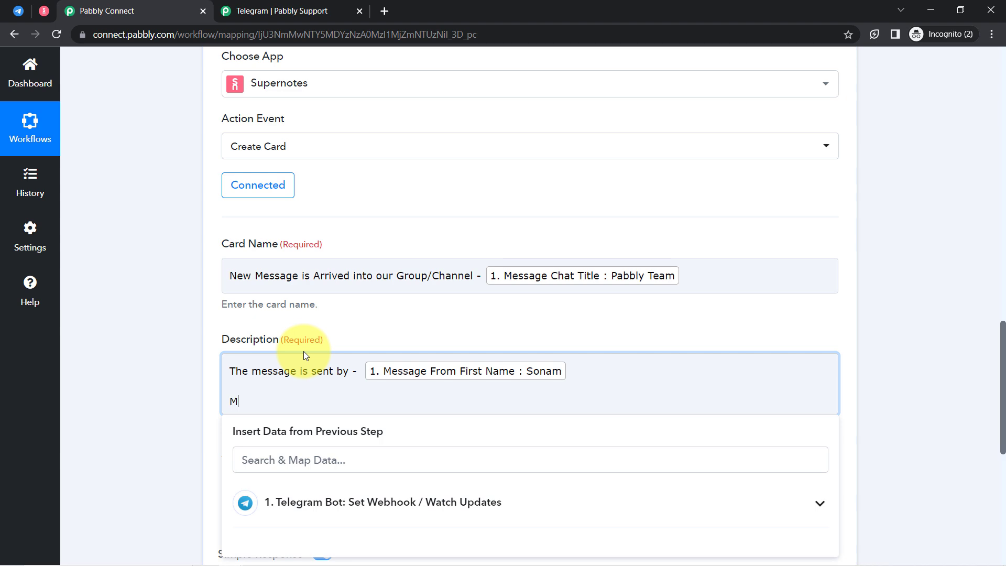
{"action": "type", "text": "essage is:"}
{"action": "key", "text": "Return"}
{"action": "scroll", "coordinate": [1002, 325], "scroll_direction": "down", "scroll_amount": 2}
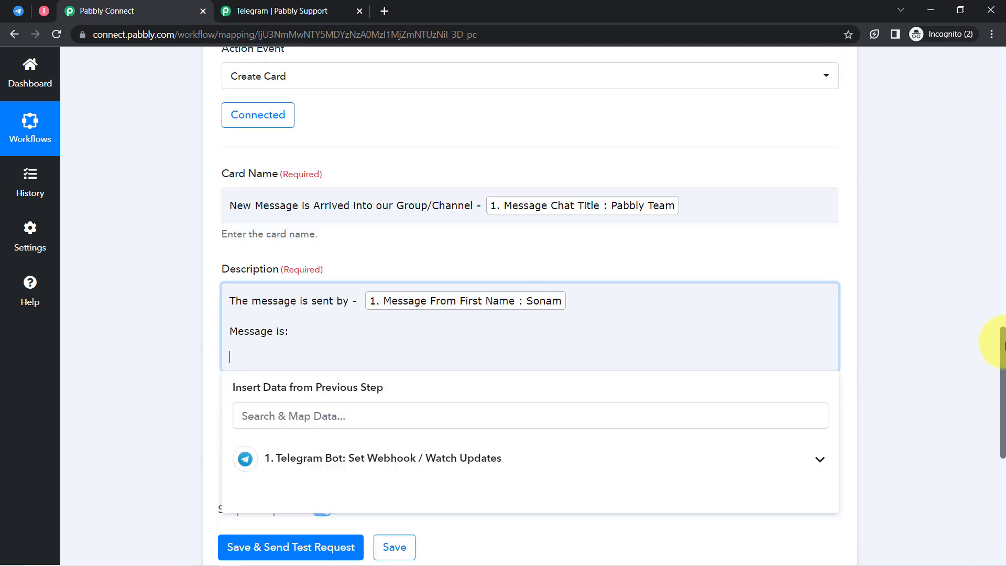
{"action": "left_click", "coordinate": [412, 410]}
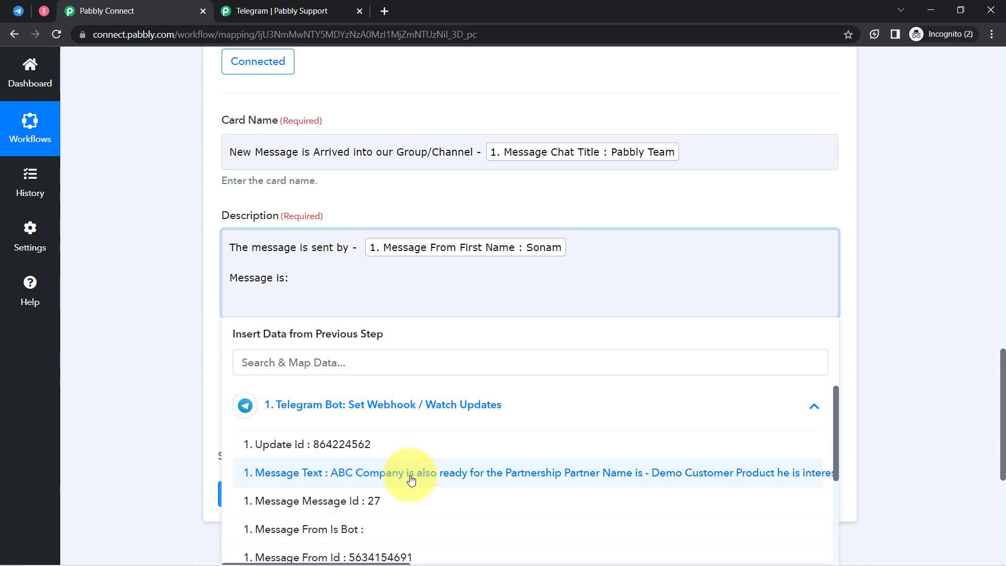
{"action": "left_click", "coordinate": [388, 472]}
{"action": "left_click", "coordinate": [140, 364]}
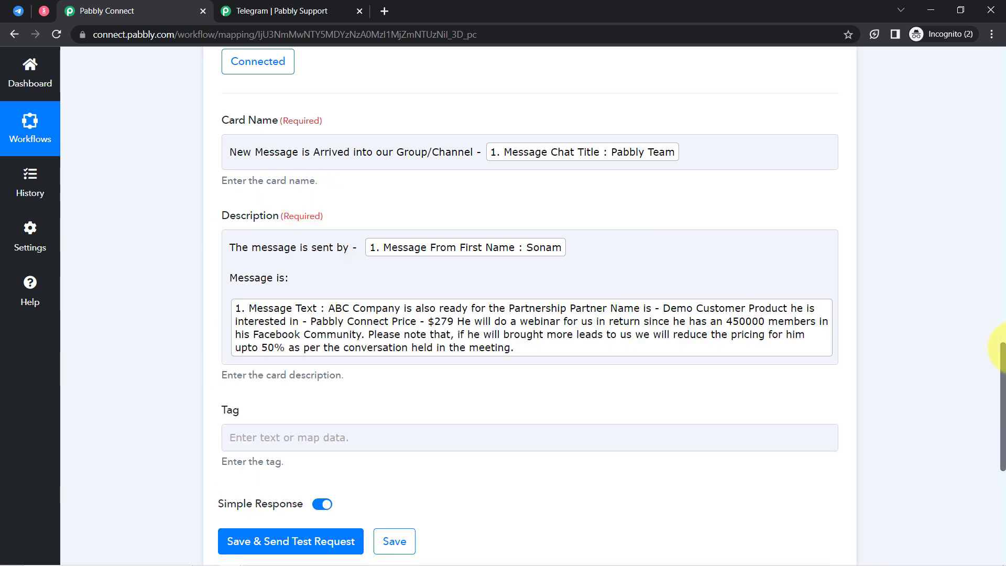
- Save the Create Card action with a test request and check the resulting card in the Supernotes Home collection
{"action": "scroll", "coordinate": [1002, 388], "scroll_direction": "down", "scroll_amount": 2}
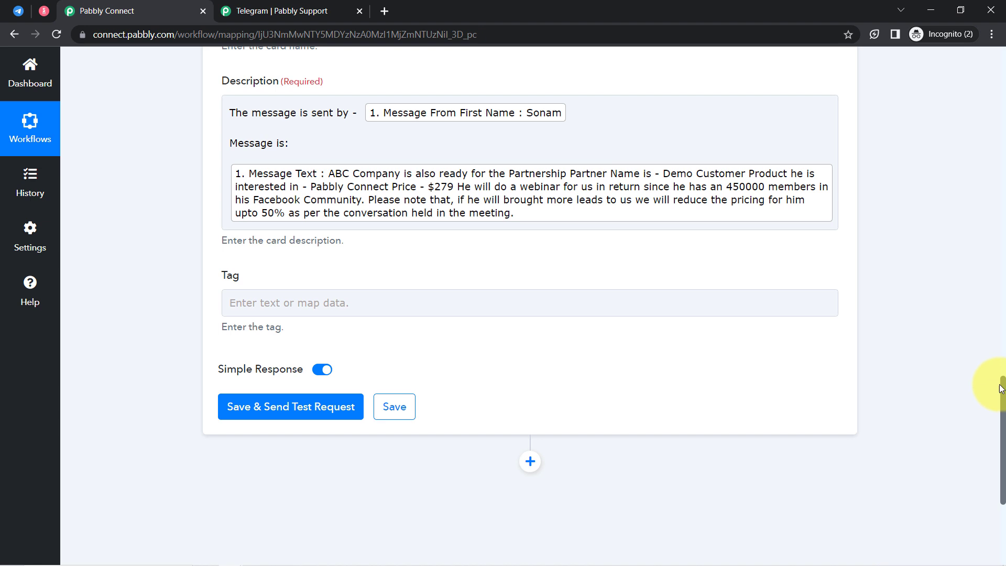
{"action": "left_click", "coordinate": [244, 408]}
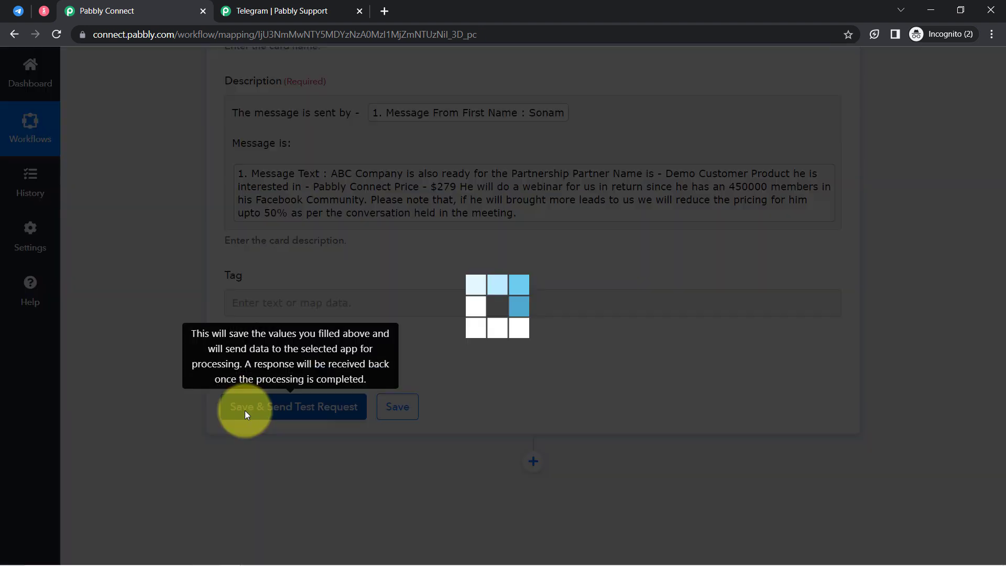
{"action": "left_click", "coordinate": [43, 10]}
{"action": "left_click", "coordinate": [181, 116]}
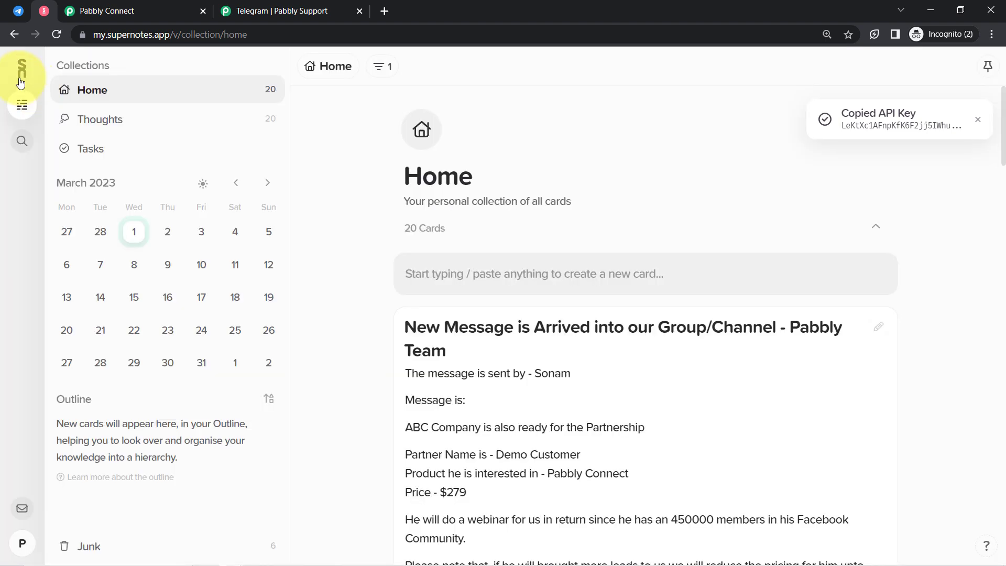
{"action": "left_click", "coordinate": [89, 91]}
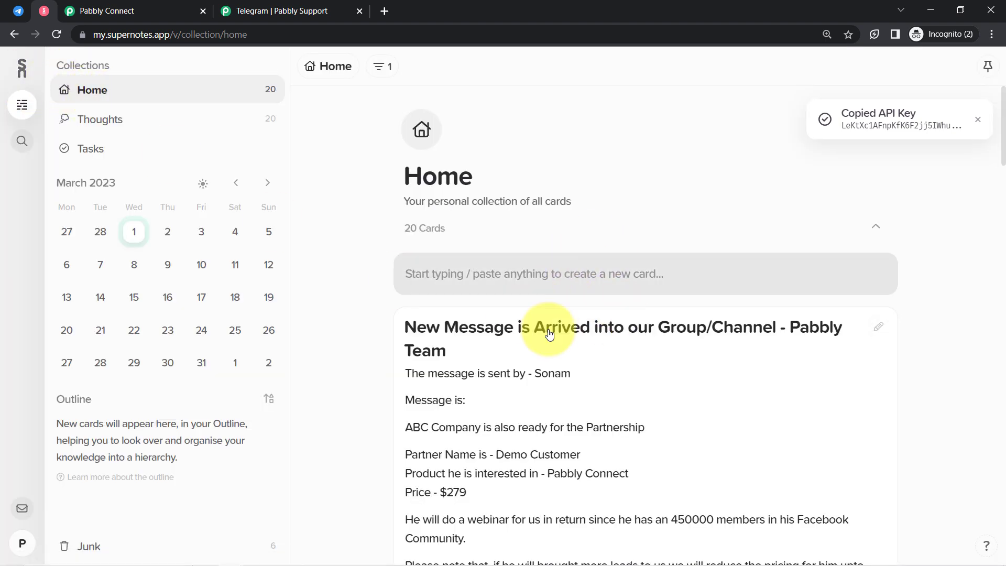
{"action": "scroll", "coordinate": [1003, 145], "scroll_direction": "down", "scroll_amount": 3}
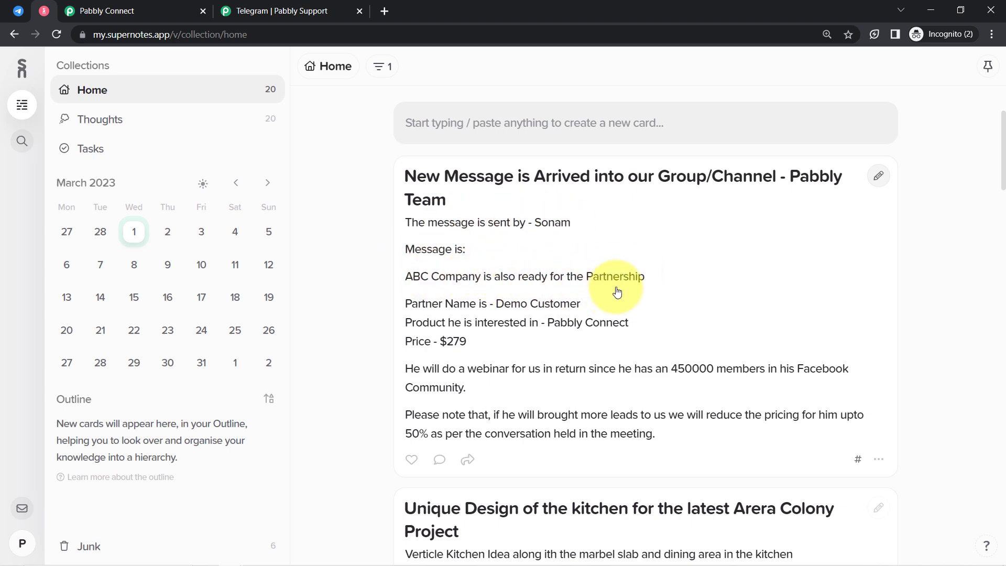
- Review the Create Card response in Pabbly Connect, and compare the Telegram group message with the new Supernotes card
{"action": "left_click", "coordinate": [152, 6]}
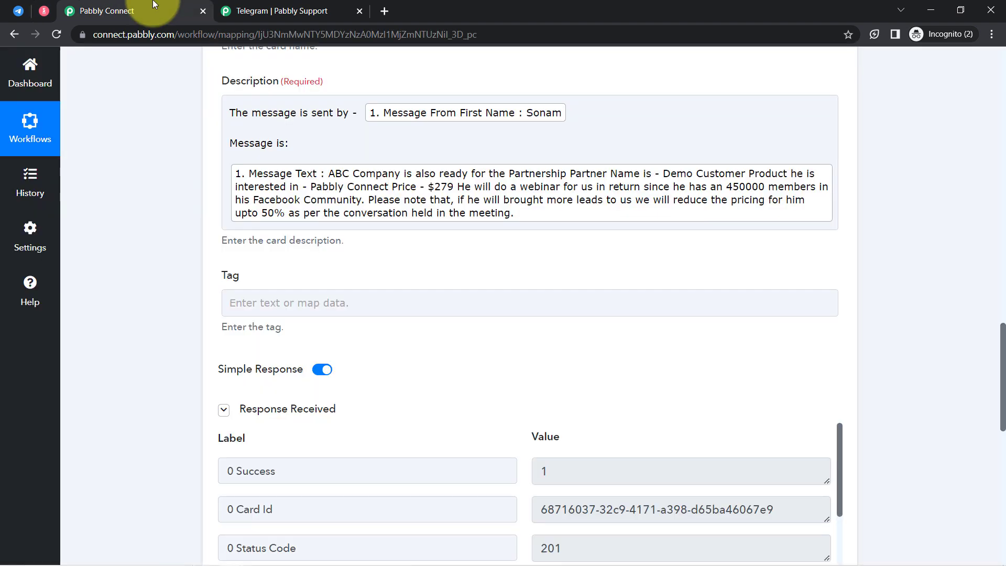
{"action": "scroll", "coordinate": [1003, 366], "scroll_direction": "down", "scroll_amount": 2}
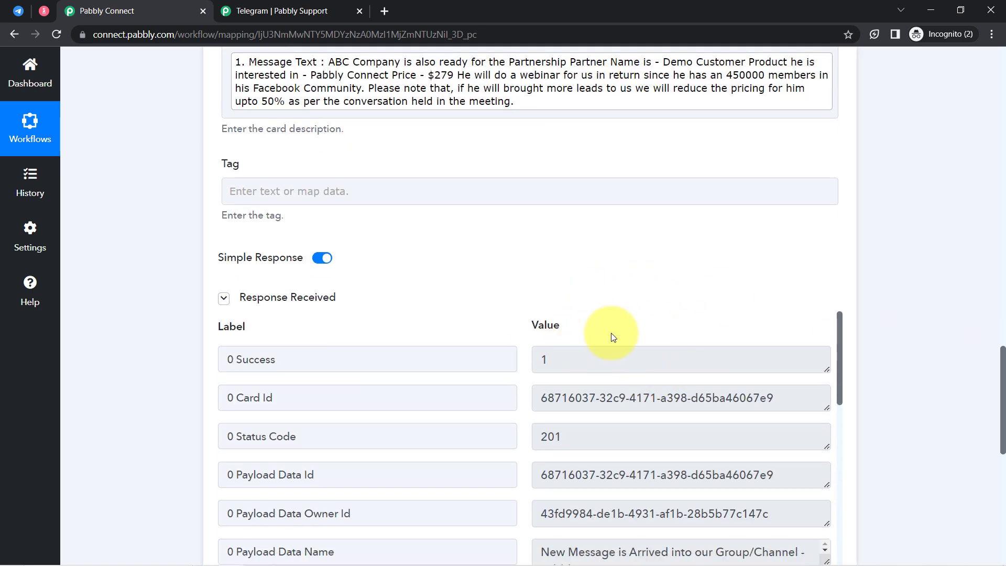
{"action": "left_click", "coordinate": [18, 10]}
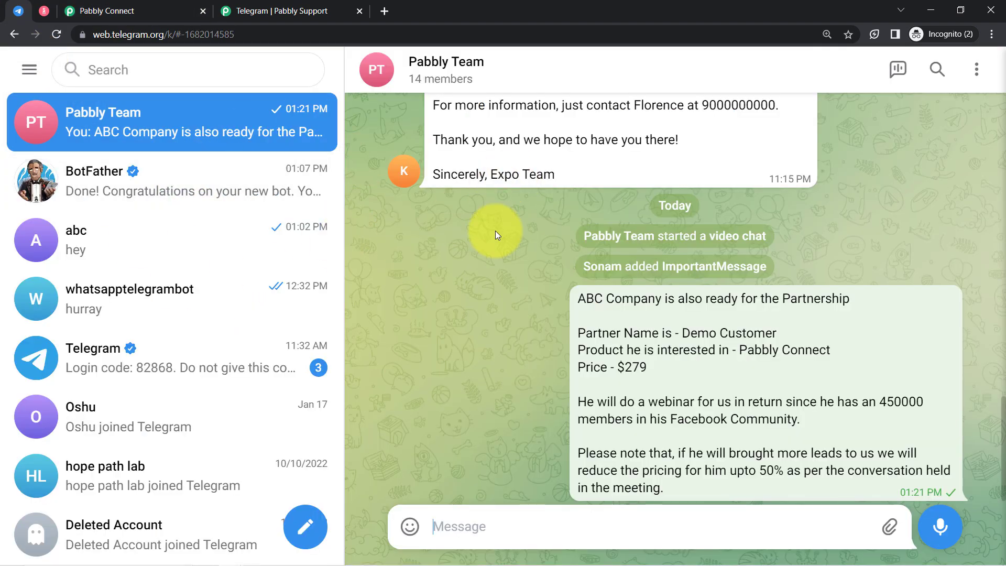
{"action": "left_click", "coordinate": [45, 11]}
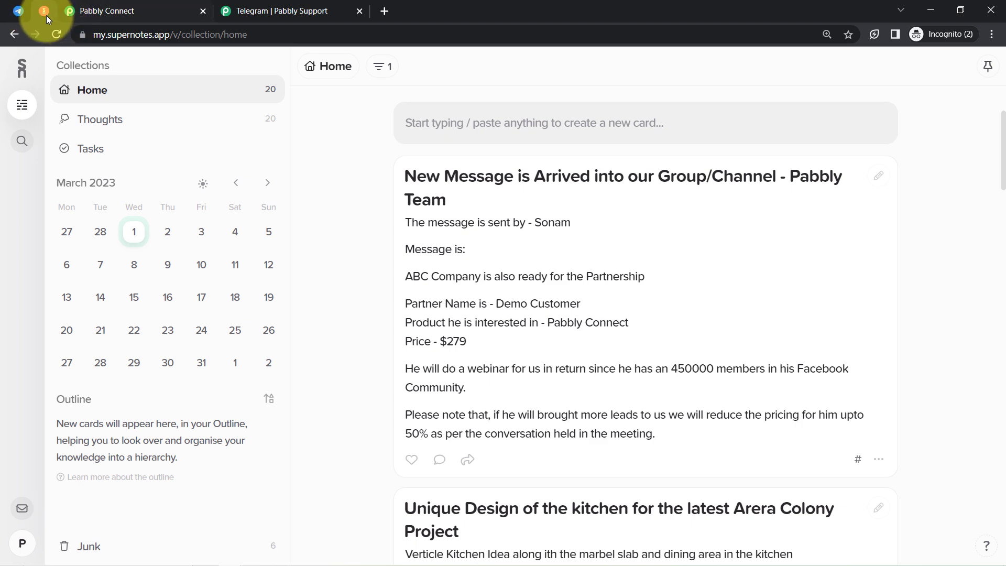
{"action": "left_click", "coordinate": [16, 13]}
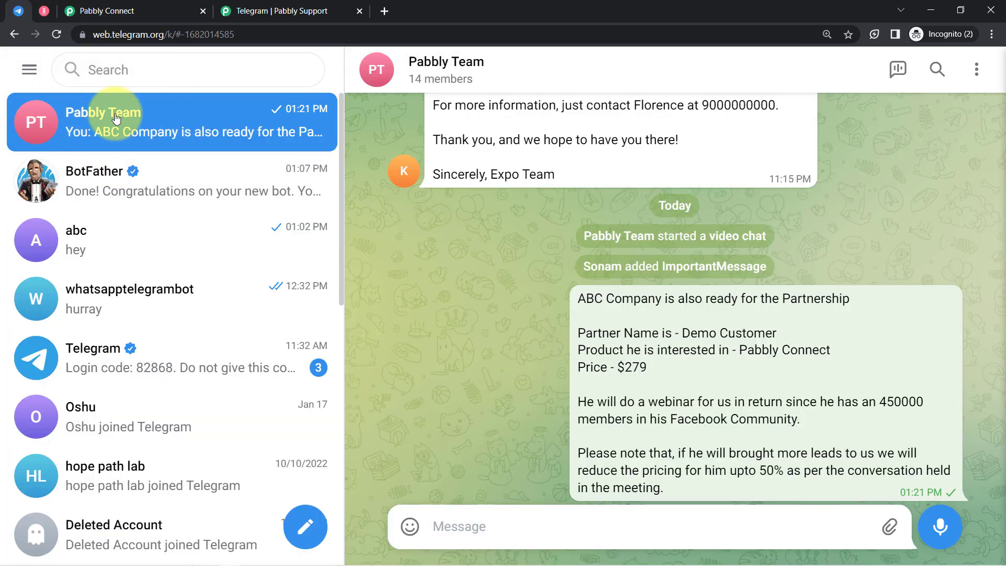
- Return to Pabbly Connect and insert a Filter by Pabbly action between the Telegram Bot trigger and the Supernotes action
{"action": "left_click", "coordinate": [125, 4]}
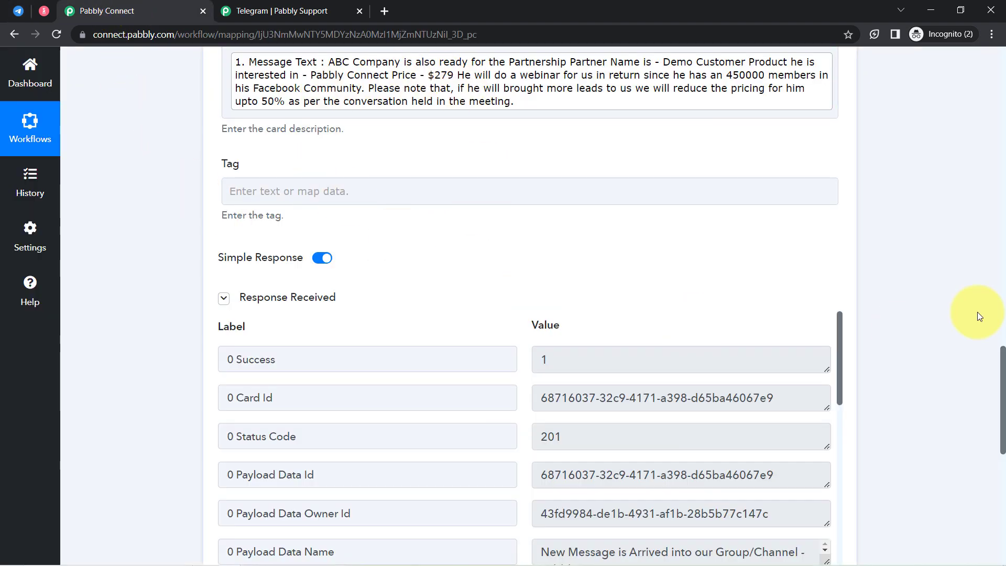
{"action": "left_click_drag", "start_coordinate": [1001, 352], "coordinate": [1002, 88]}
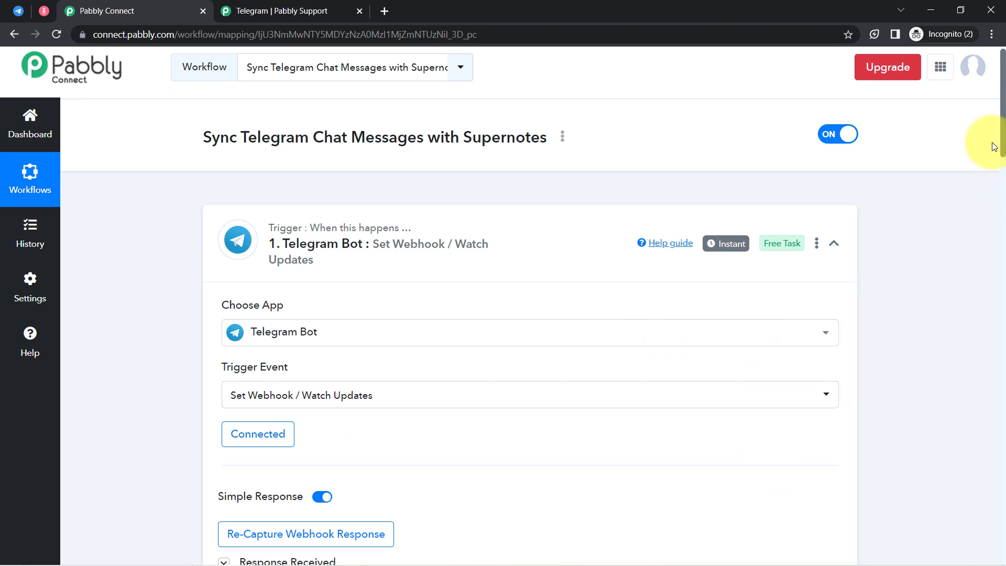
{"action": "left_click_drag", "start_coordinate": [1000, 136], "coordinate": [990, 226]}
{"action": "left_click_drag", "start_coordinate": [988, 223], "coordinate": [988, 235]}
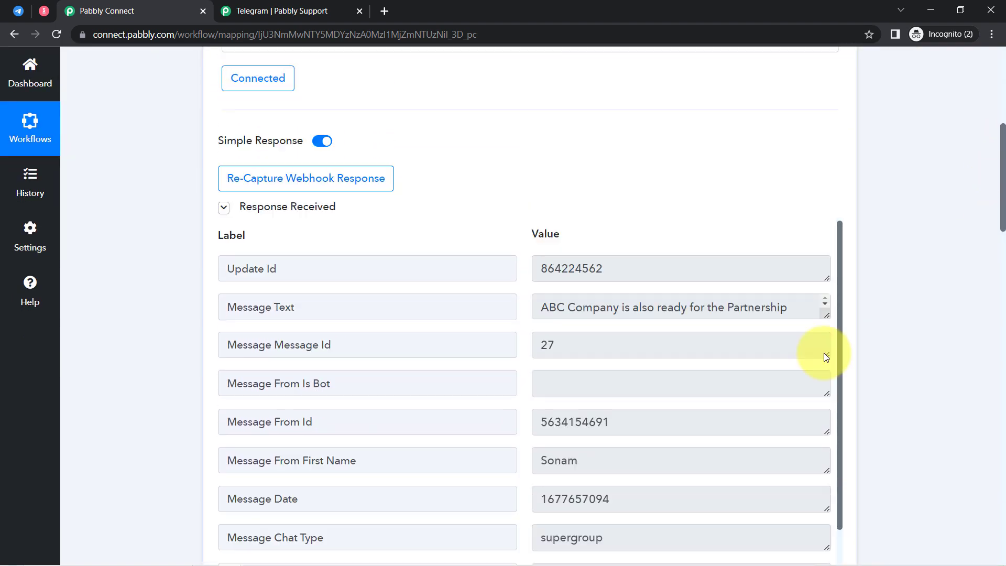
{"action": "left_click_drag", "start_coordinate": [824, 353], "coordinate": [819, 381]}
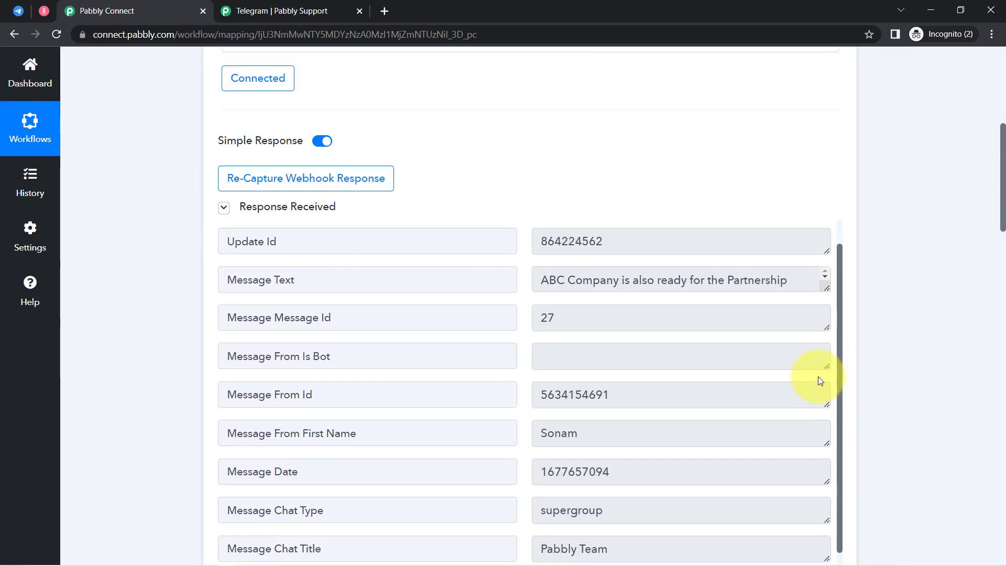
{"action": "scroll", "coordinate": [817, 377], "scroll_direction": "up", "scroll_amount": 1}
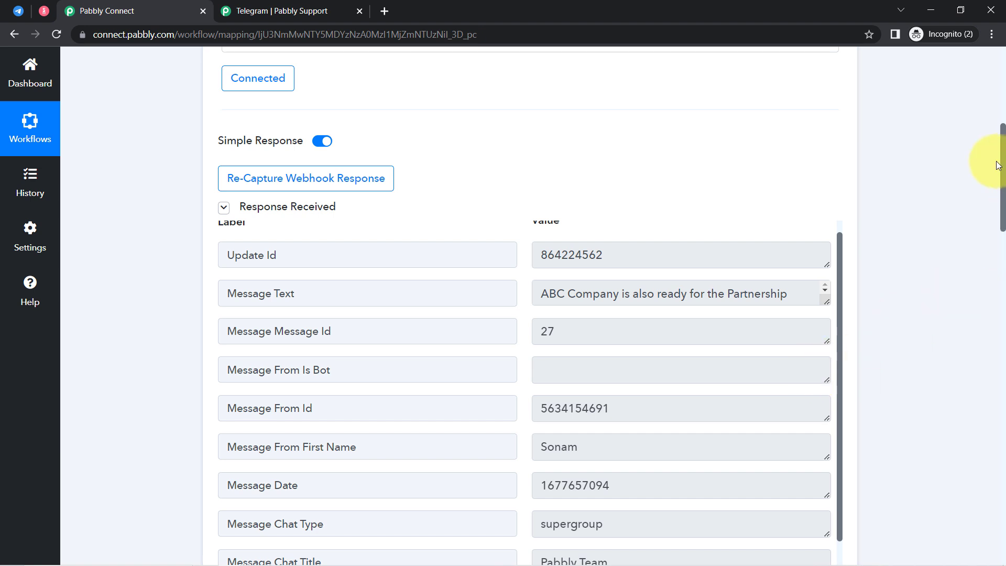
{"action": "left_click_drag", "start_coordinate": [1003, 173], "coordinate": [1000, 254]}
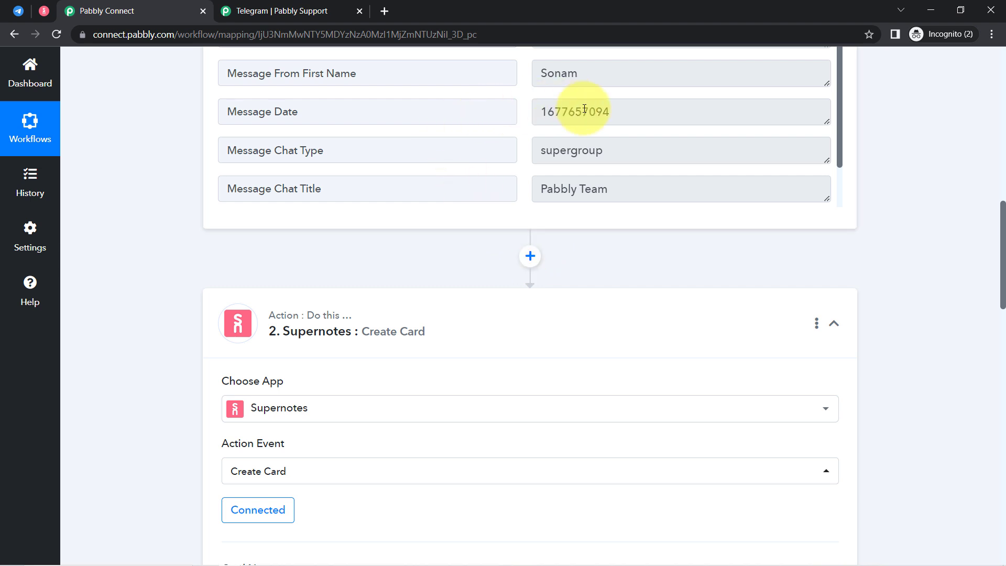
{"action": "left_click", "coordinate": [529, 255]}
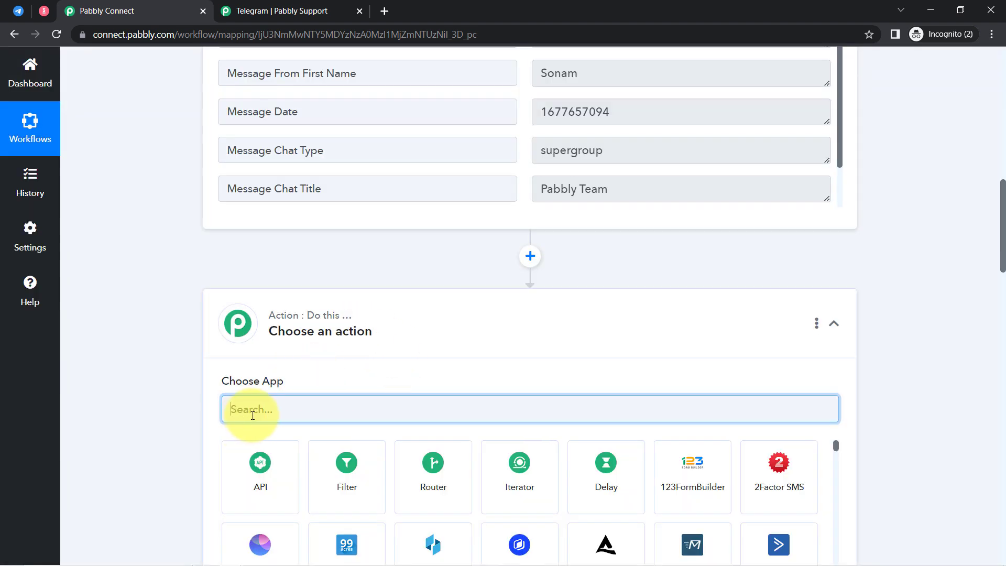
{"action": "type", "text": "filt"}
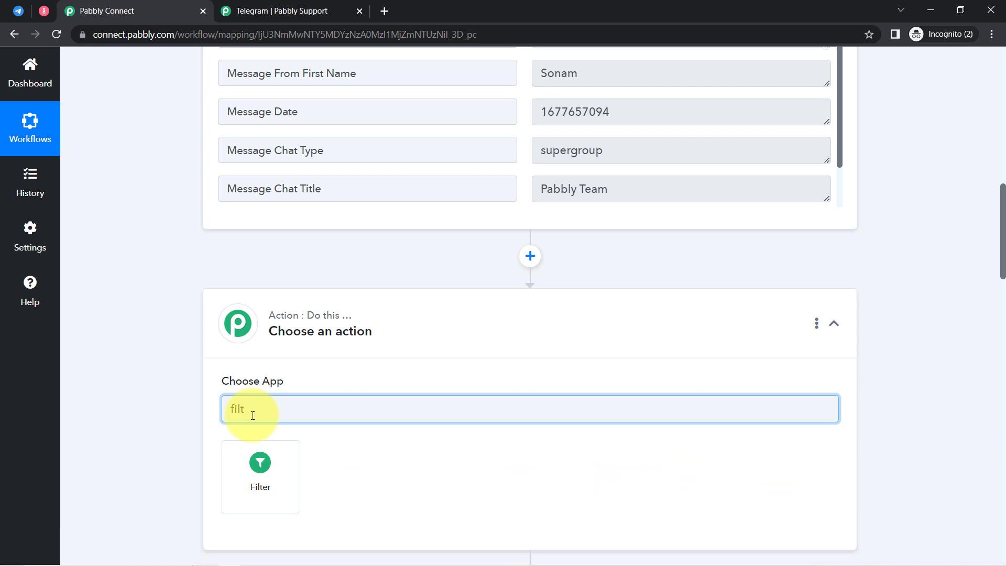
{"action": "left_click", "coordinate": [246, 474]}
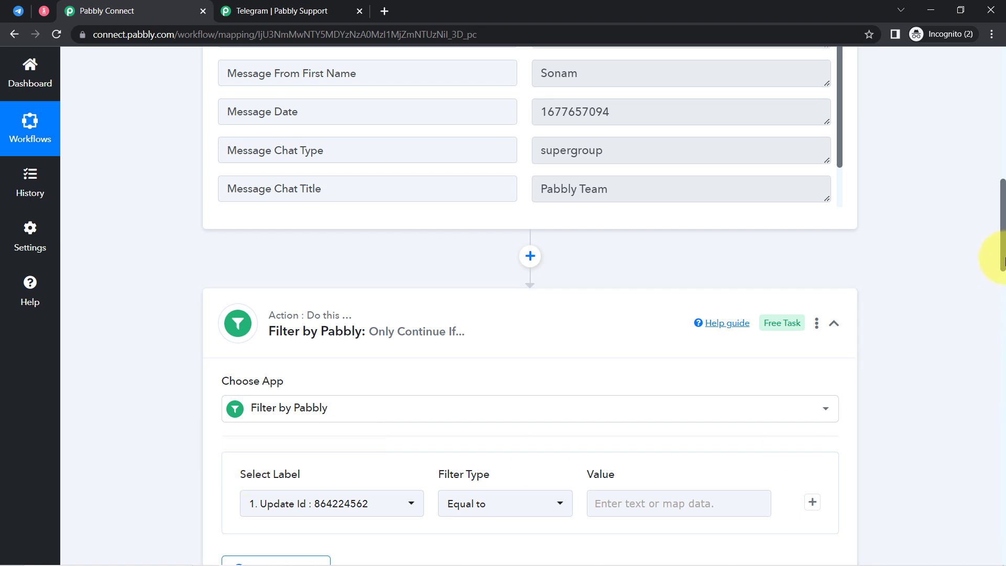
{"action": "left_click_drag", "start_coordinate": [1002, 260], "coordinate": [1002, 287]}
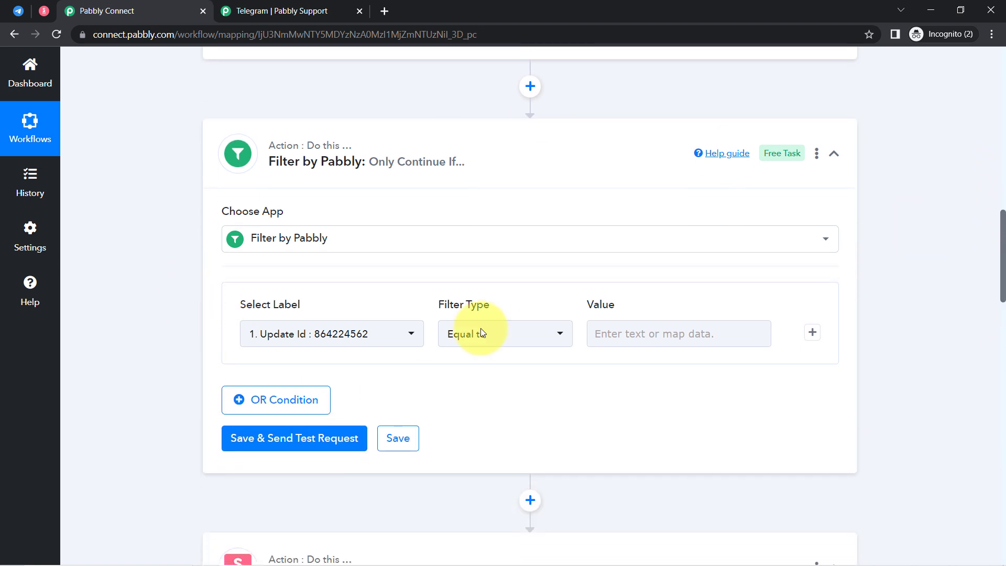
{"action": "mouse_move", "coordinate": [277, 151]}
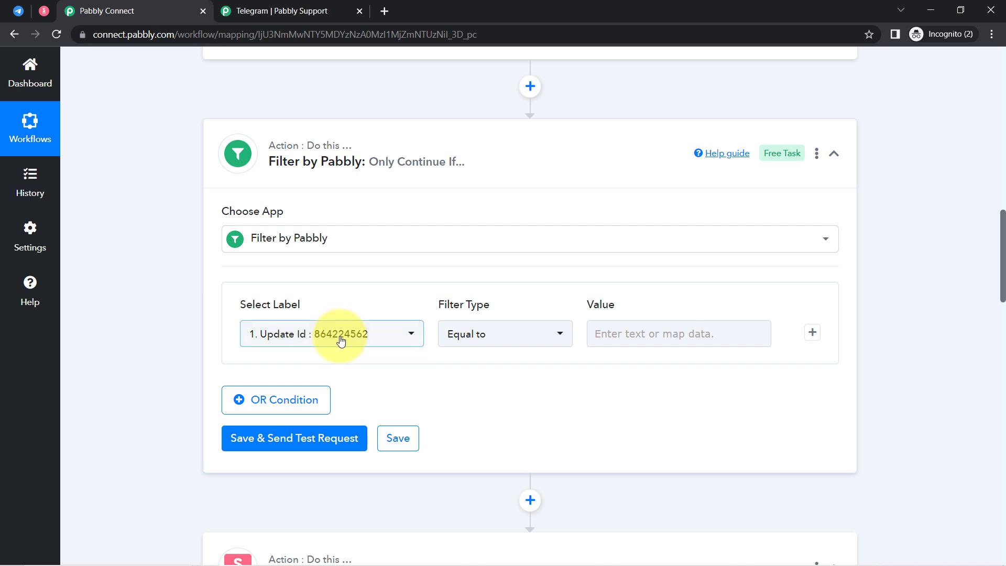
{"action": "left_click", "coordinate": [316, 335]}
{"action": "left_click", "coordinate": [171, 352]}
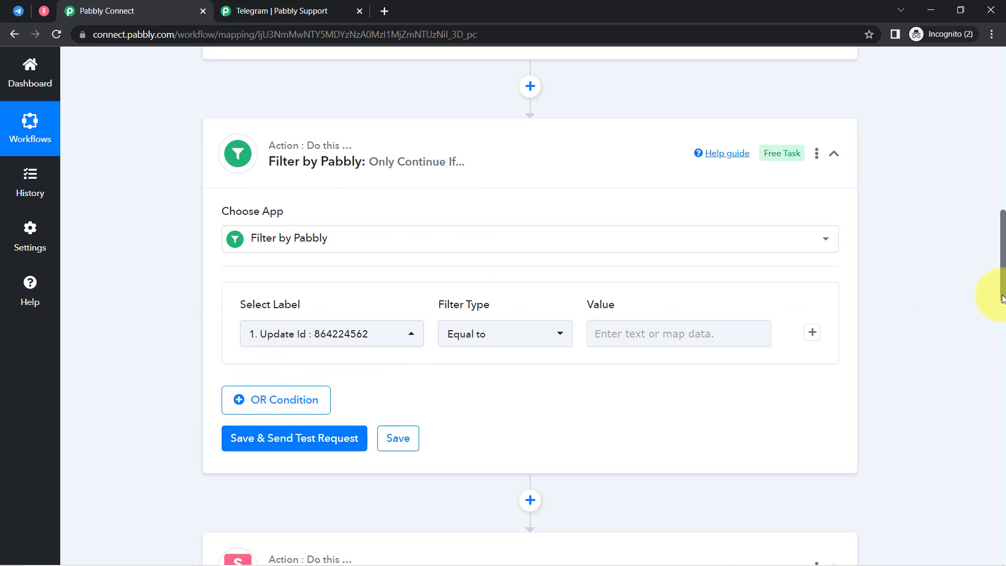
- Check the Message Text field in the Telegram trigger's response, and choose Message Text as the filter condition's label
{"action": "left_click_drag", "start_coordinate": [1001, 289], "coordinate": [992, 203]}
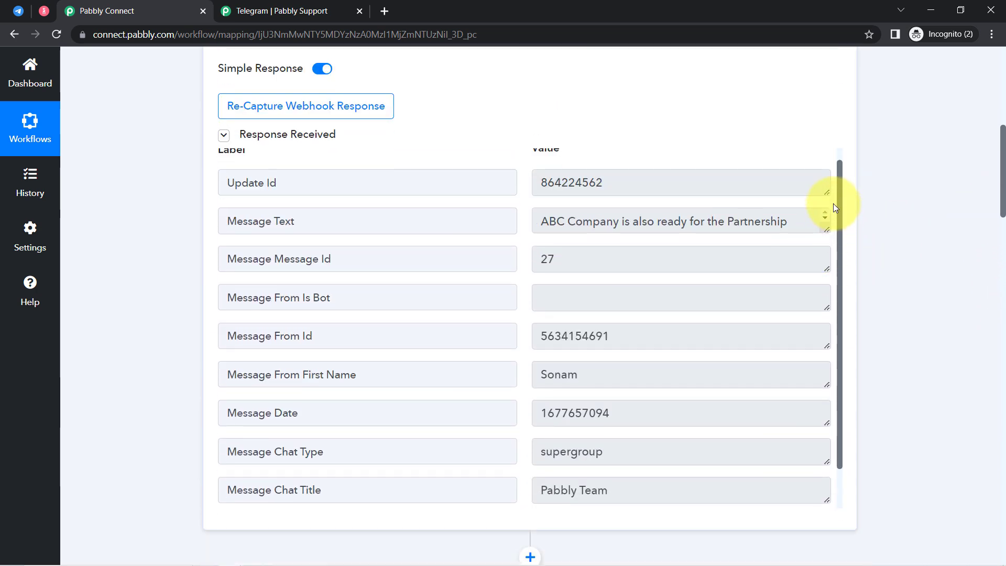
{"action": "double_click", "coordinate": [262, 221]}
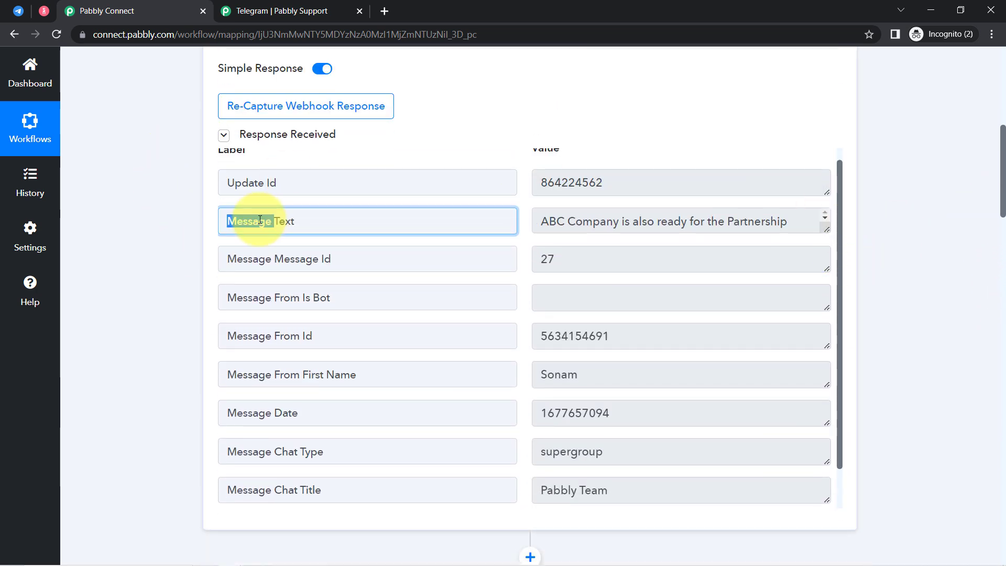
{"action": "double_click", "coordinate": [666, 222]}
{"action": "triple_click", "coordinate": [666, 222]}
{"action": "left_click_drag", "start_coordinate": [311, 224], "coordinate": [236, 221]}
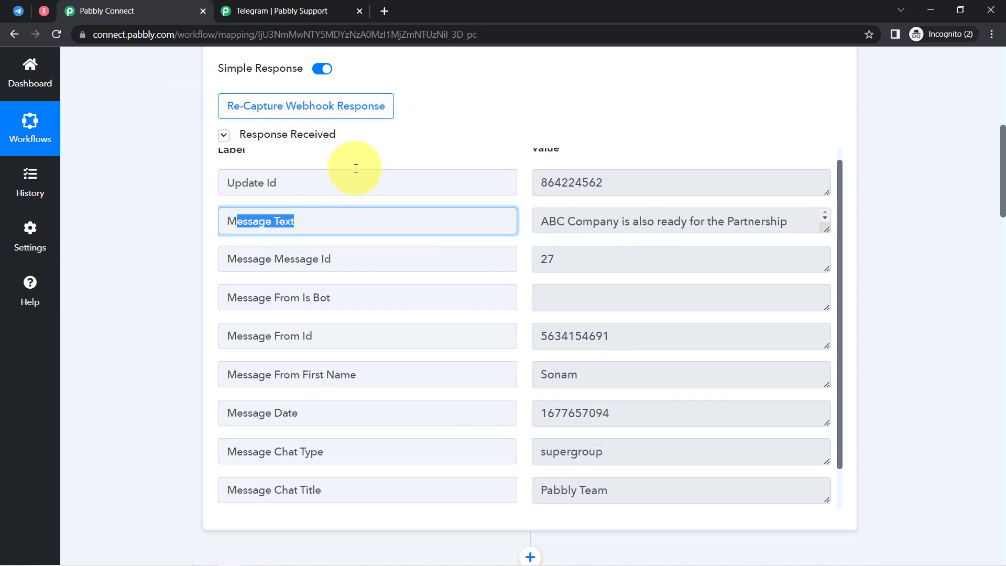
{"action": "scroll", "coordinate": [1002, 183], "scroll_direction": "down", "scroll_amount": 10}
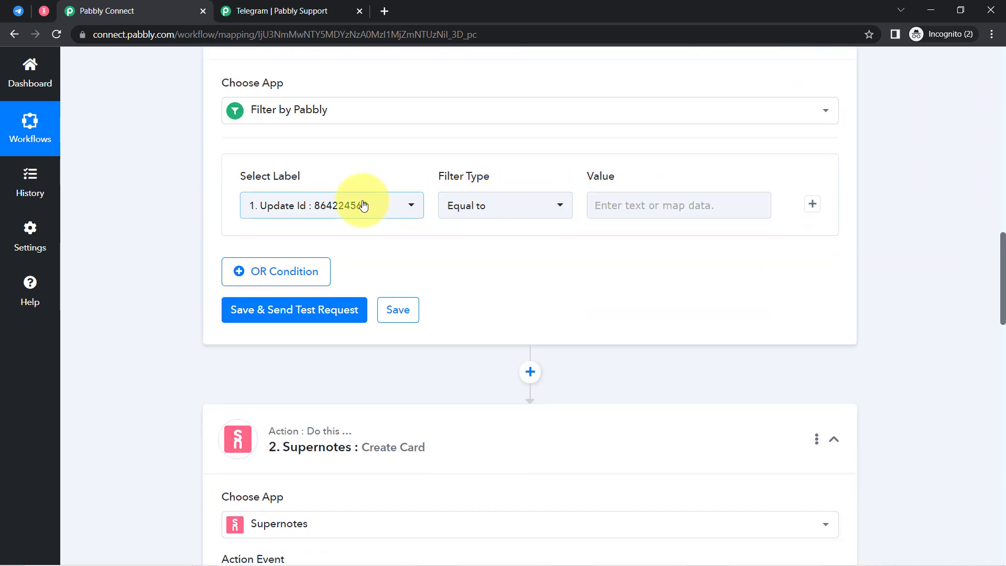
{"action": "left_click", "coordinate": [364, 205]}
{"action": "left_click", "coordinate": [308, 287]}
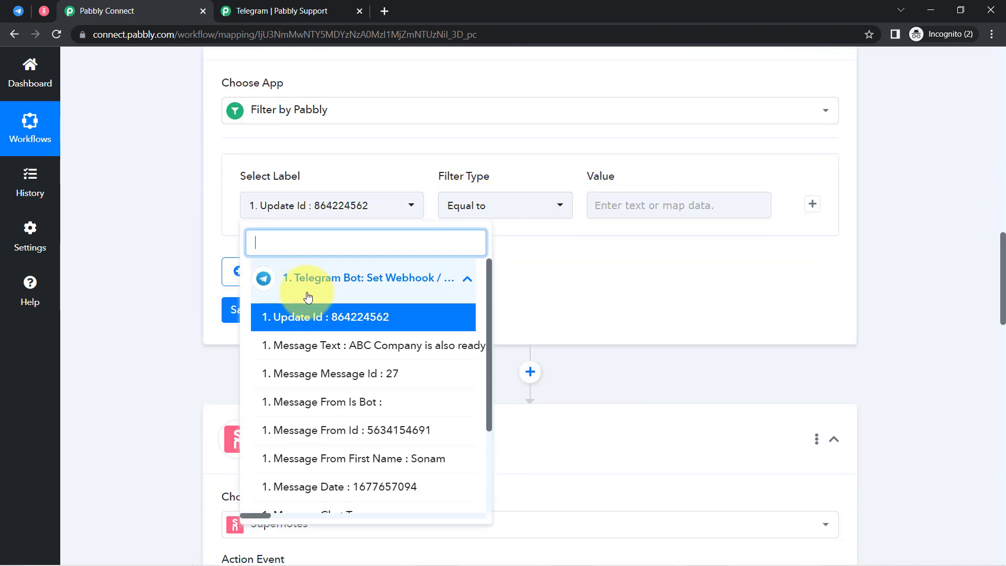
{"action": "left_click", "coordinate": [338, 347]}
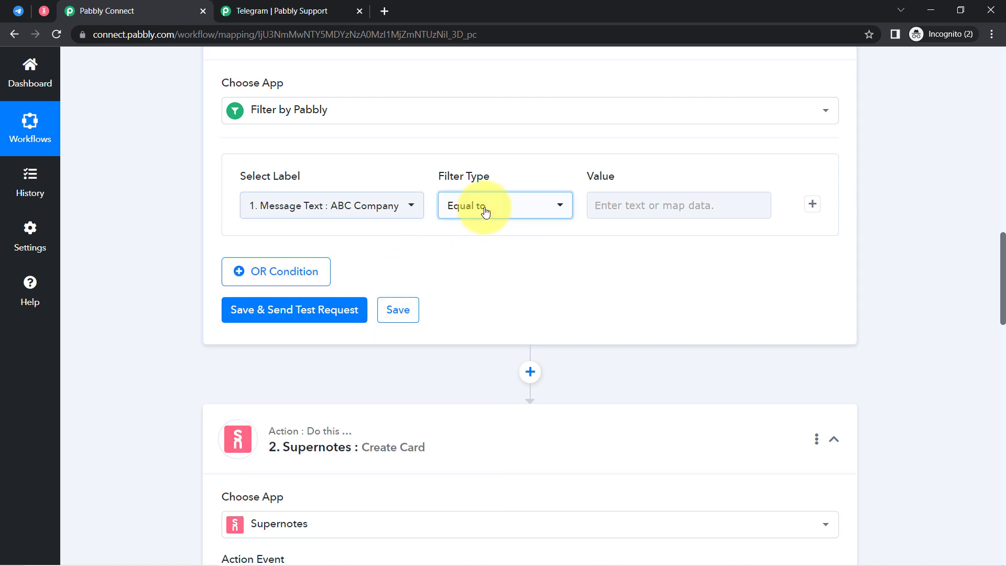
- Set the condition's filter type to Exists and save the Filter by Pabbly action with a test request
{"action": "left_click", "coordinate": [484, 211]}
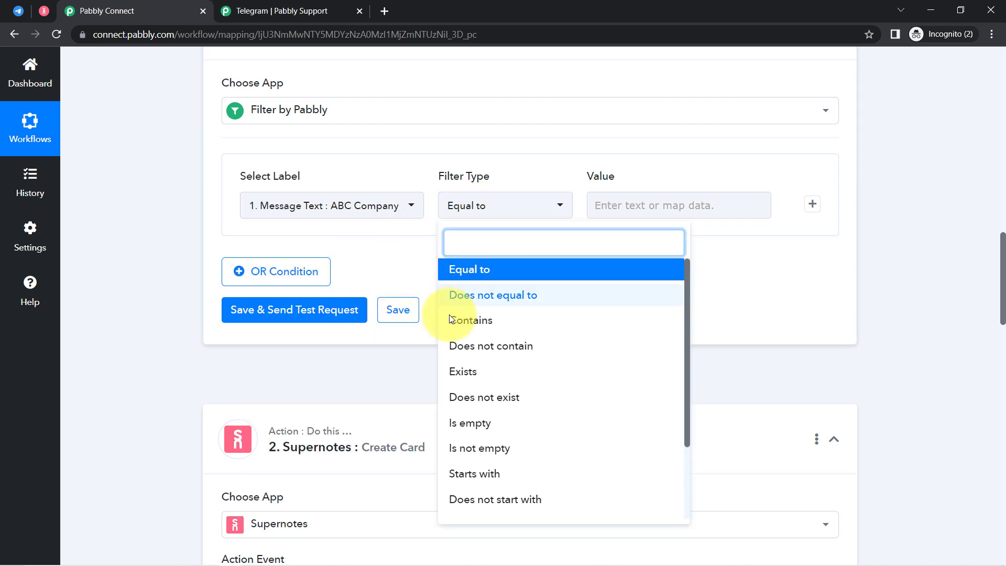
{"action": "left_click", "coordinate": [465, 371]}
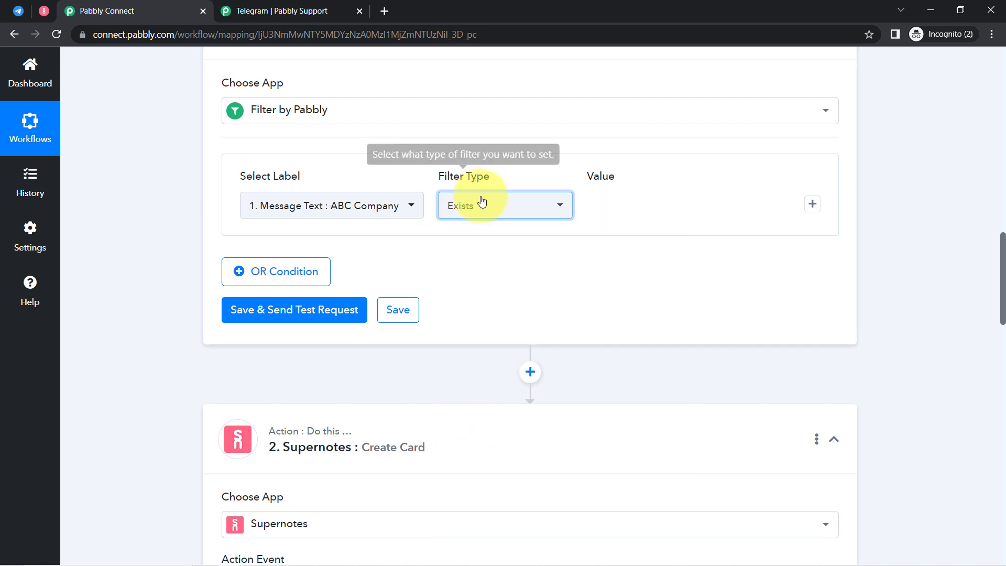
{"action": "left_click", "coordinate": [273, 309]}
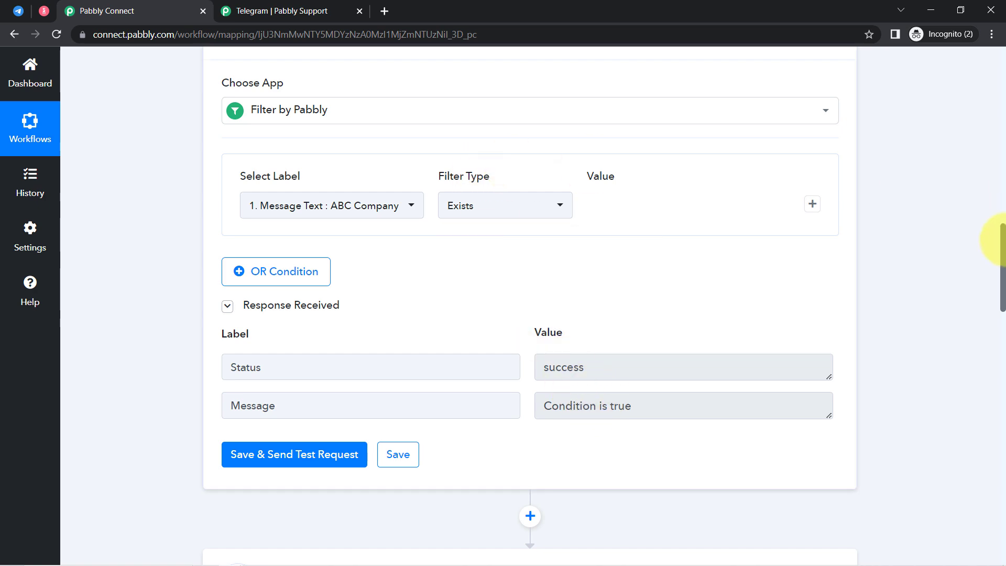
- Review the trigger and filter responses, and collapse the Telegram Bot, Filter by Pabbly and Supernotes steps
{"action": "left_click_drag", "start_coordinate": [1002, 235], "coordinate": [998, 197]}
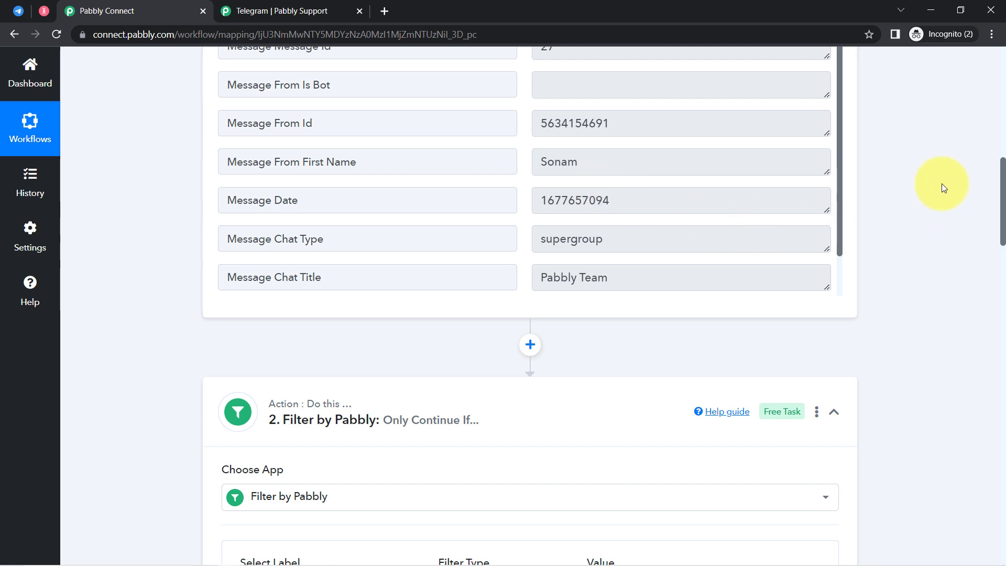
{"action": "left_click_drag", "start_coordinate": [998, 224], "coordinate": [987, 287]}
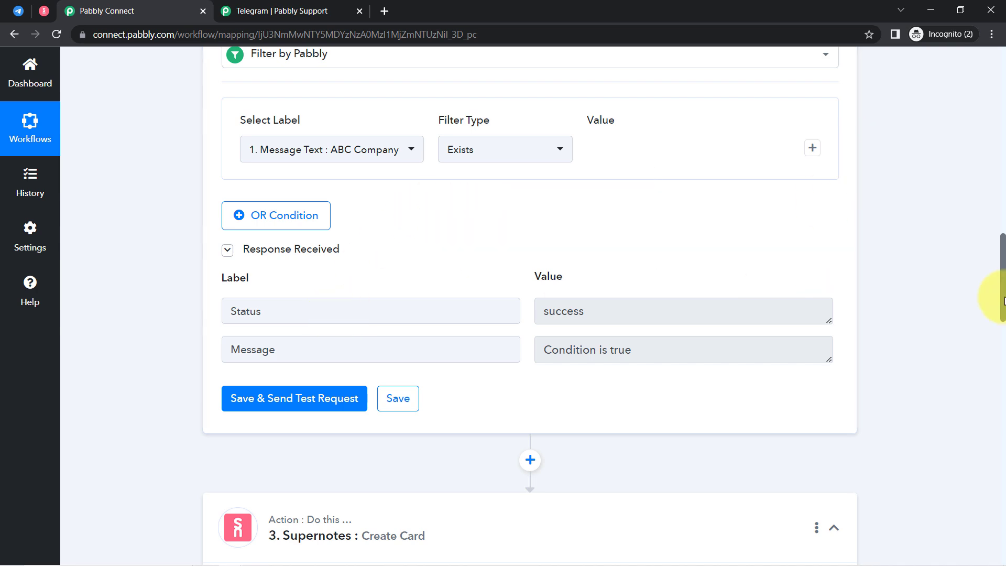
{"action": "left_click_drag", "start_coordinate": [1001, 302], "coordinate": [937, 85]}
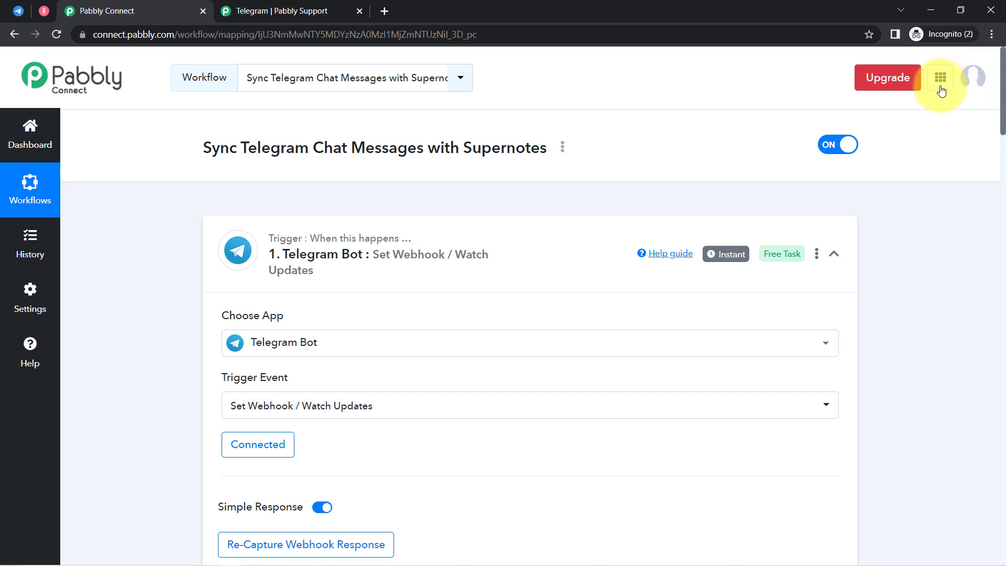
{"action": "left_click", "coordinate": [382, 265]}
{"action": "left_click", "coordinate": [317, 396]}
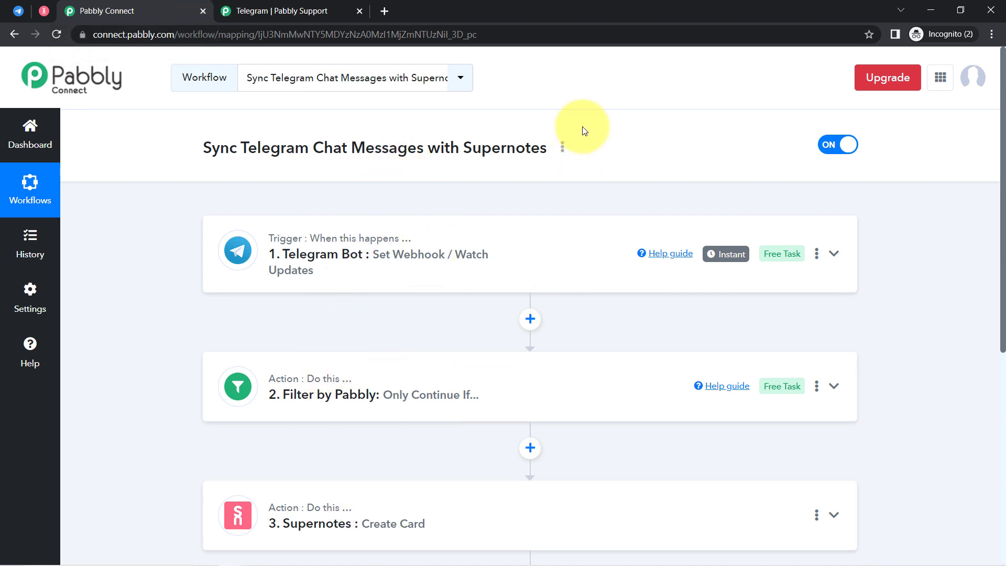
- Copy the workflow's share link and switch the Sync Telegram Chat Messages with Supernotes workflow off
{"action": "left_click", "coordinate": [564, 145]}
{"action": "left_click", "coordinate": [492, 215]}
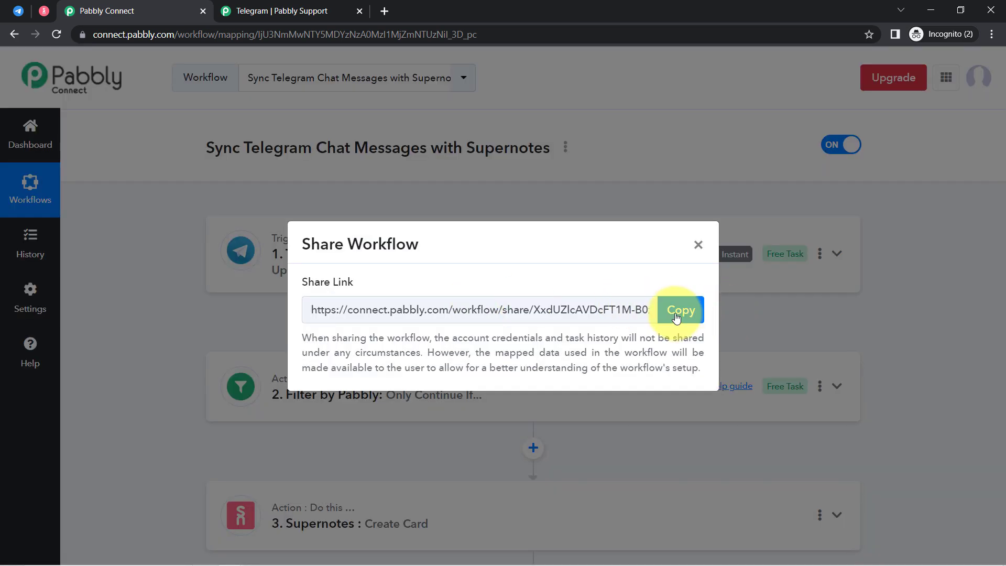
{"action": "left_click", "coordinate": [681, 310]}
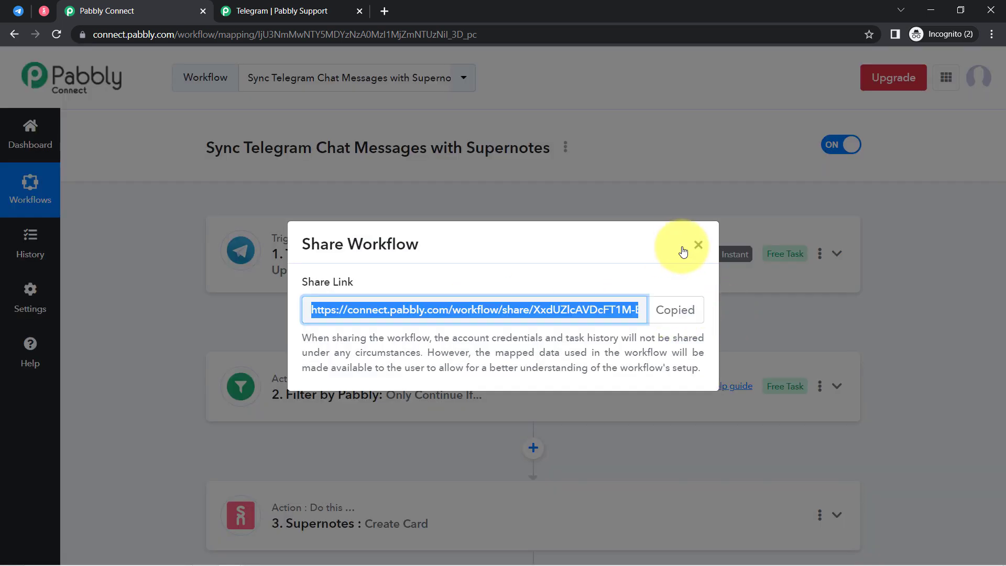
{"action": "left_click", "coordinate": [695, 247]}
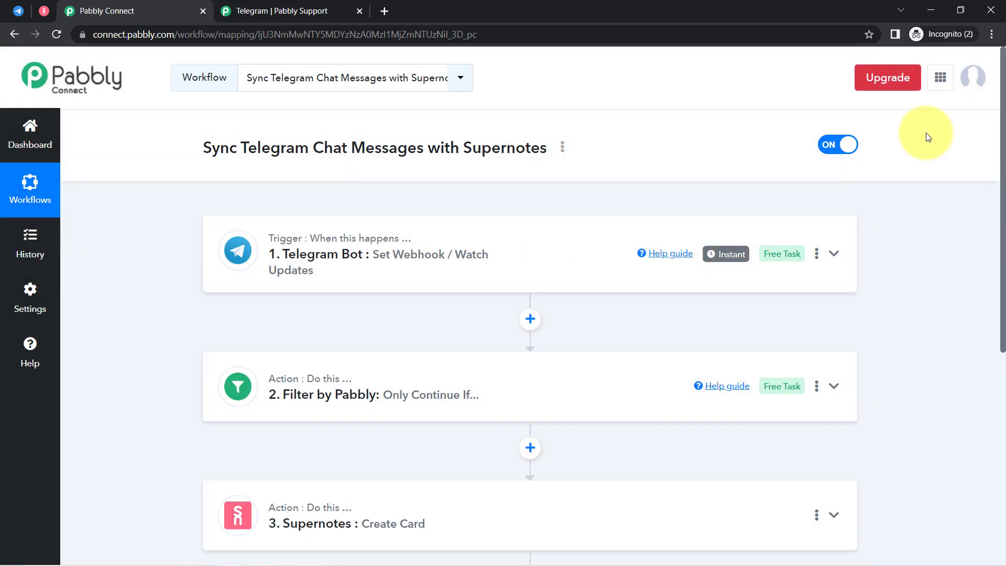
{"action": "left_click", "coordinate": [824, 149]}
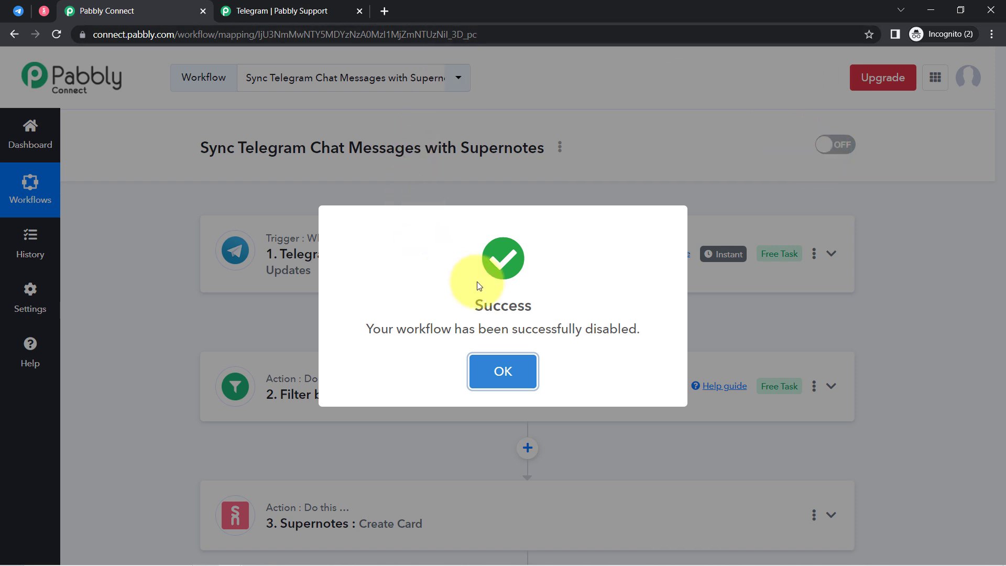
{"action": "left_click", "coordinate": [500, 370]}
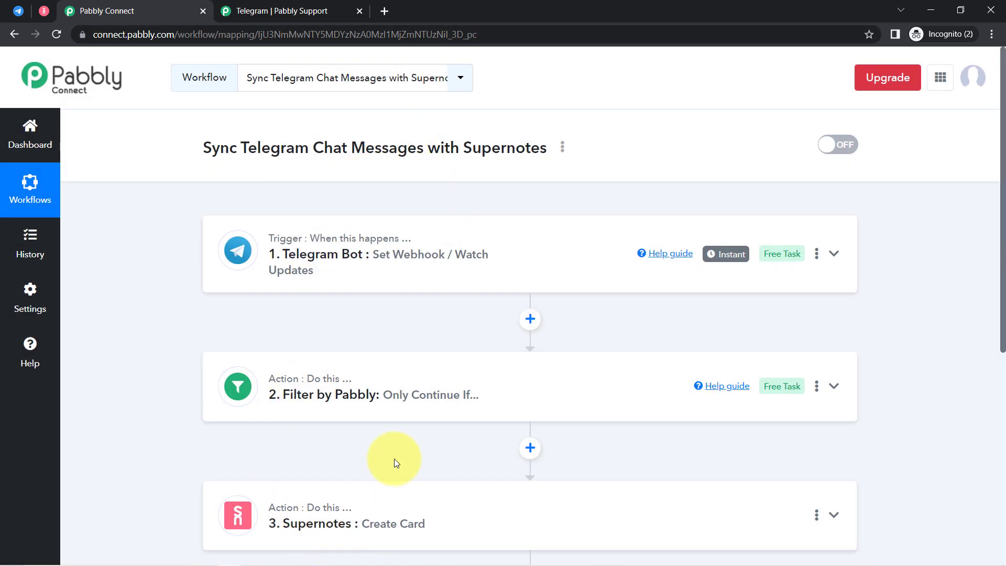